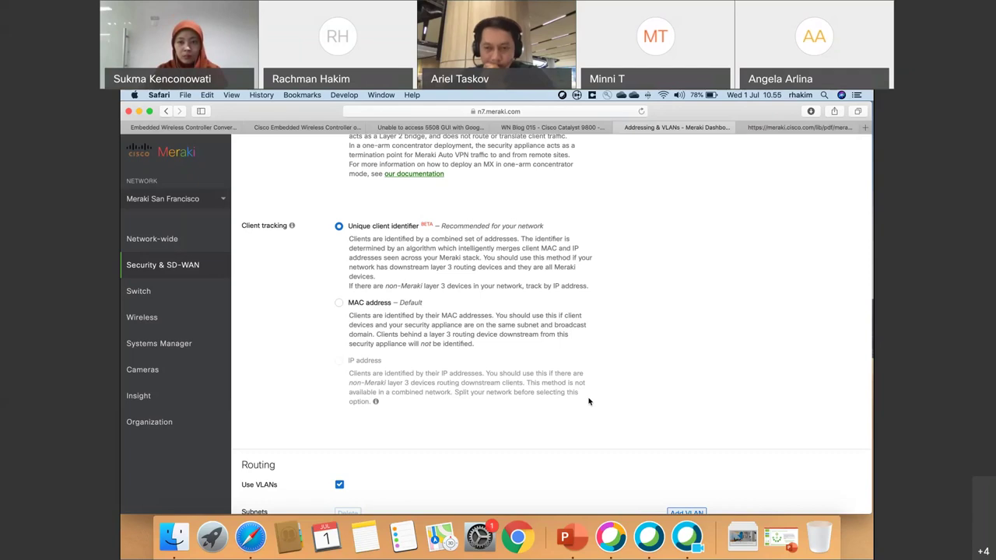
Step: Review the client tracking options, VLAN subnets, per-port VLAN settings, static routes and warm spare section of the Addressing & VLANs page
scroll(589, 401, down, 4)
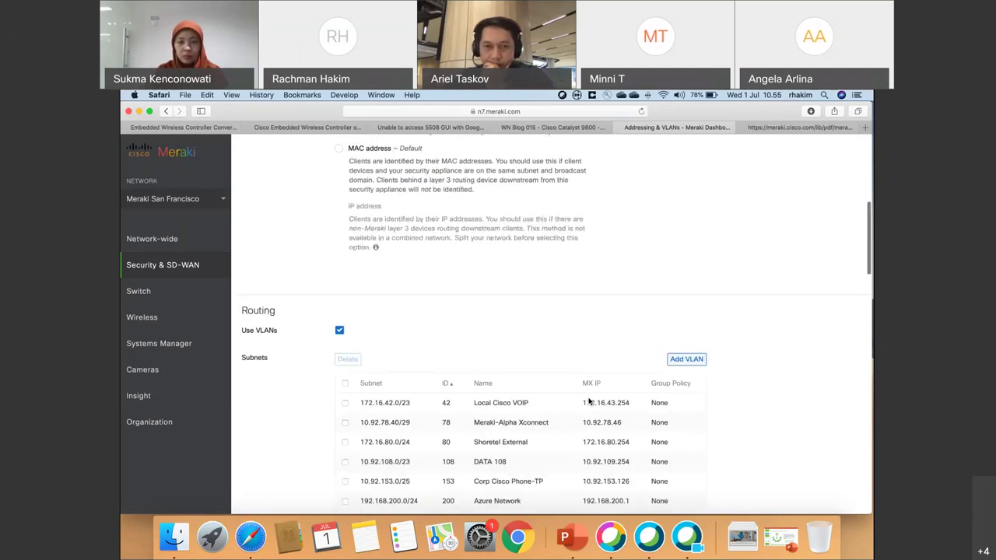
scroll(589, 402, down, 1)
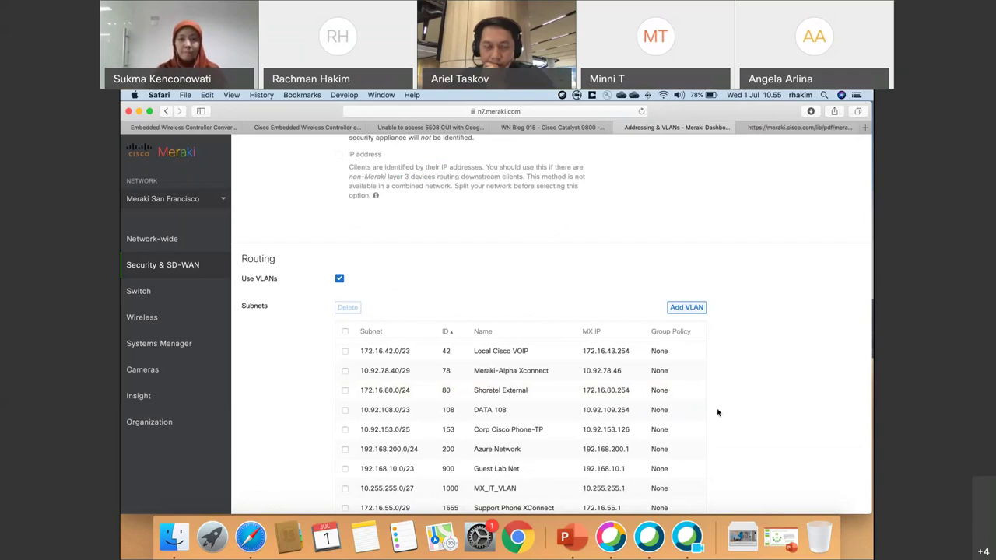
scroll(717, 412, down, 7)
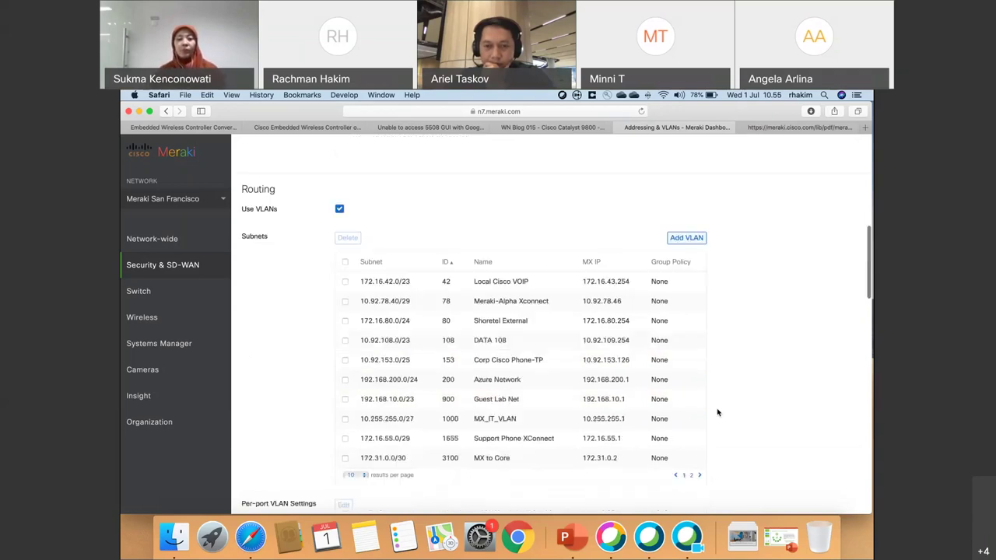
scroll(717, 412, up, 1)
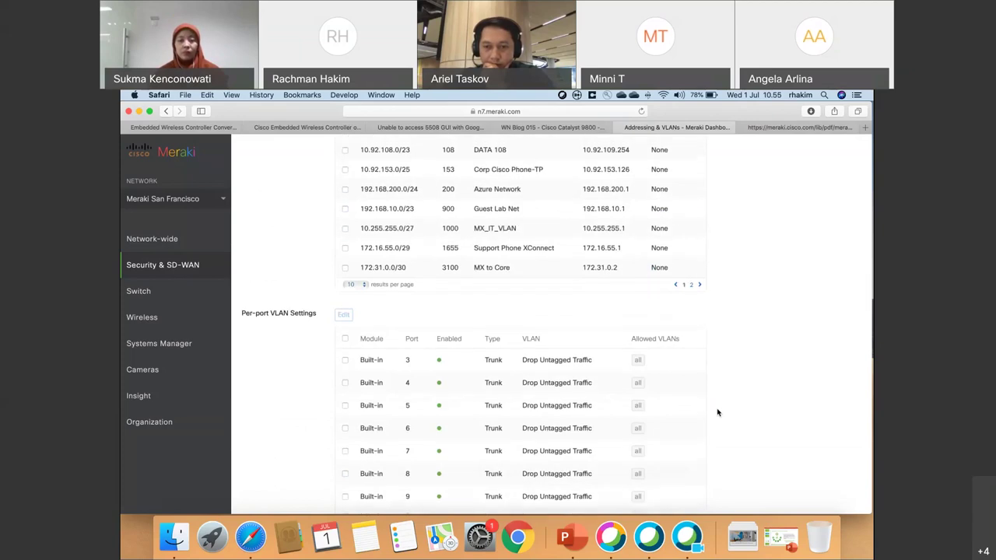
scroll(718, 412, down, 17)
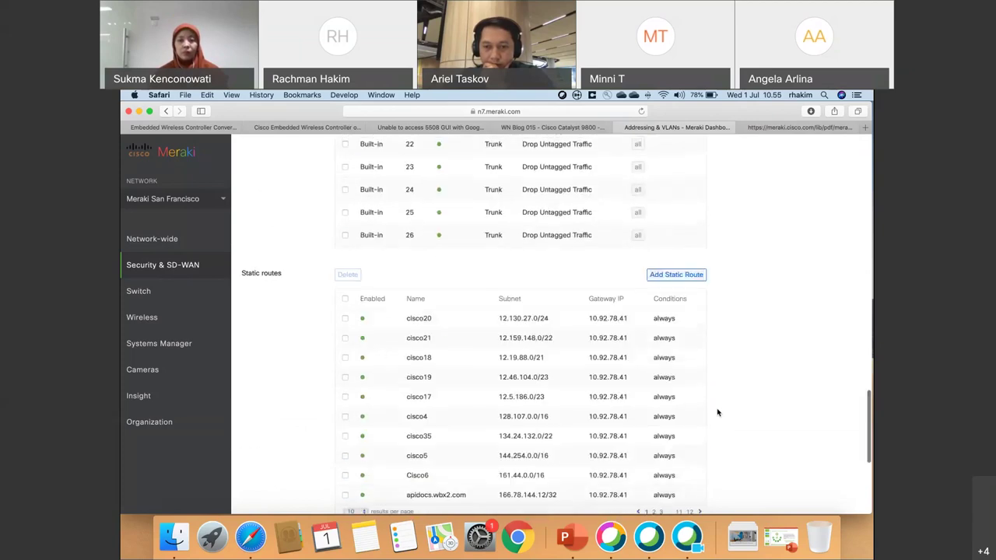
scroll(717, 412, down, 5)
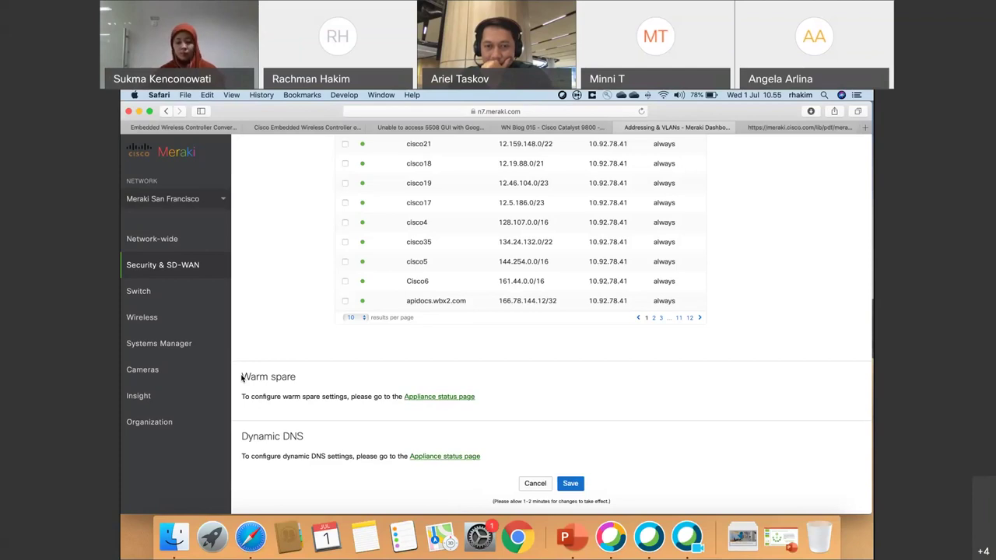
Step: Open the DHCP configuration page for the Meraki San Francisco security appliance and reload it
mouse_move(217, 266)
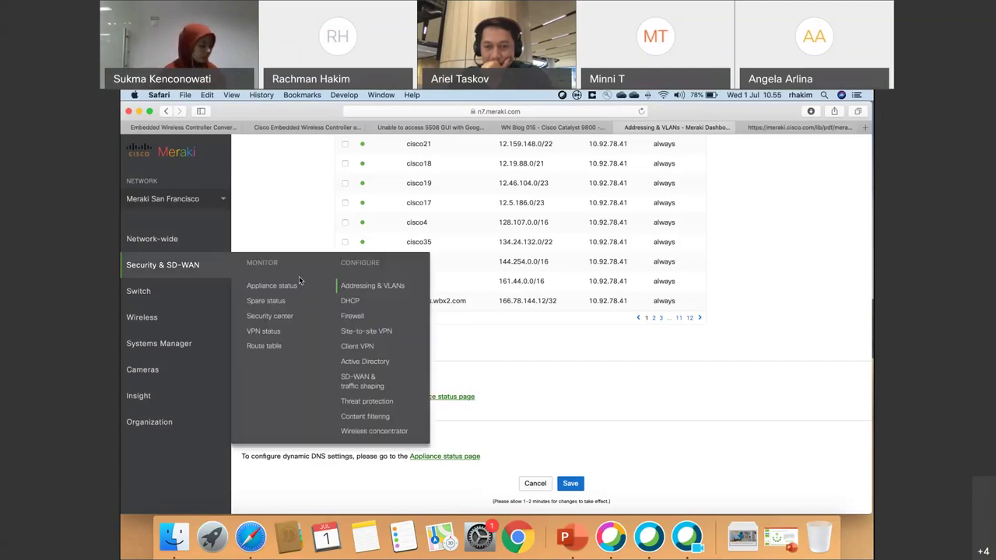
click(351, 304)
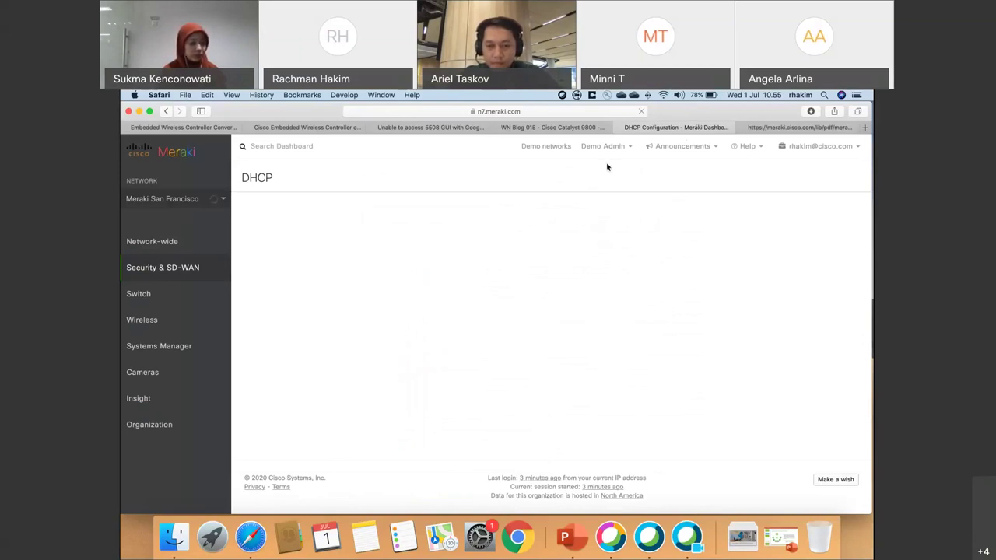
click(622, 113)
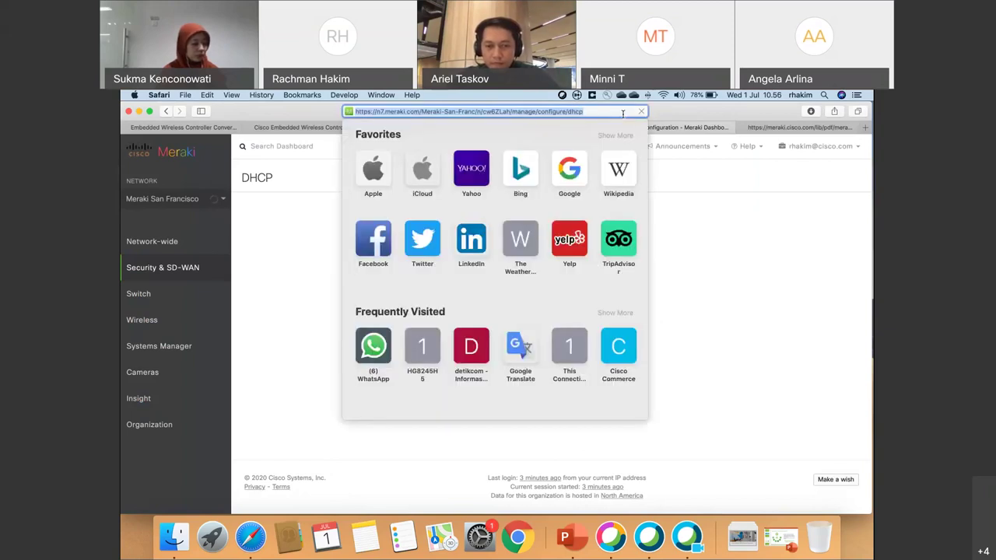
key(Return)
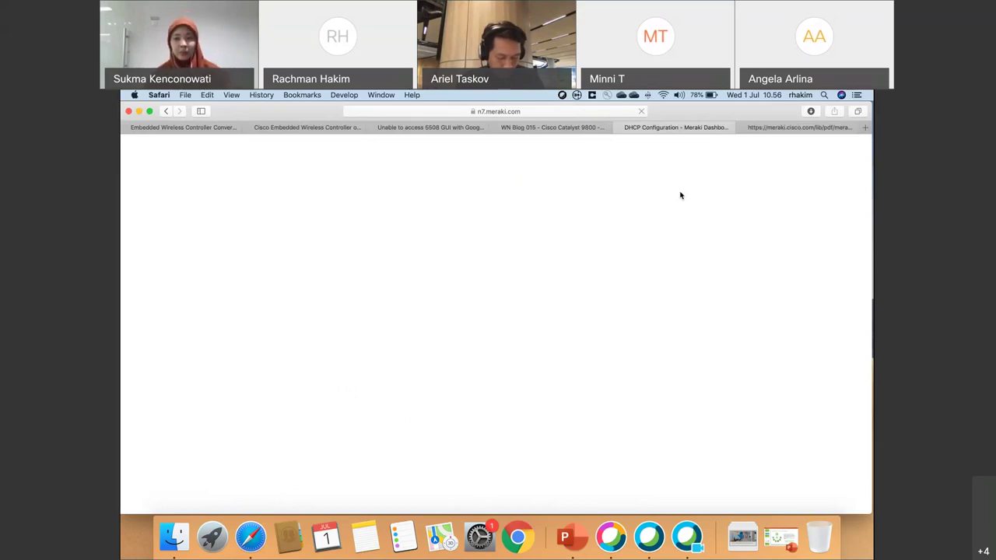
click(611, 111)
key(Return)
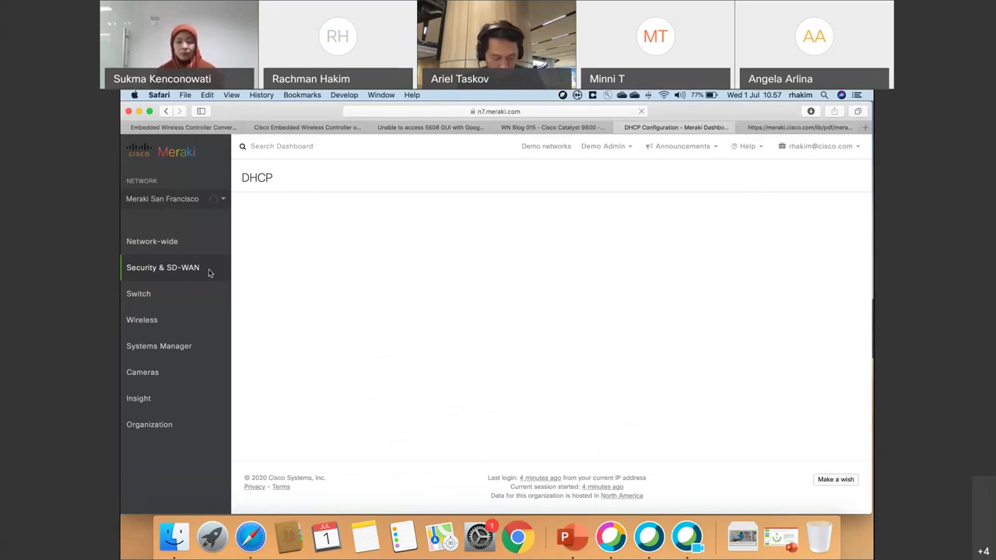
scroll(385, 309, down, 1)
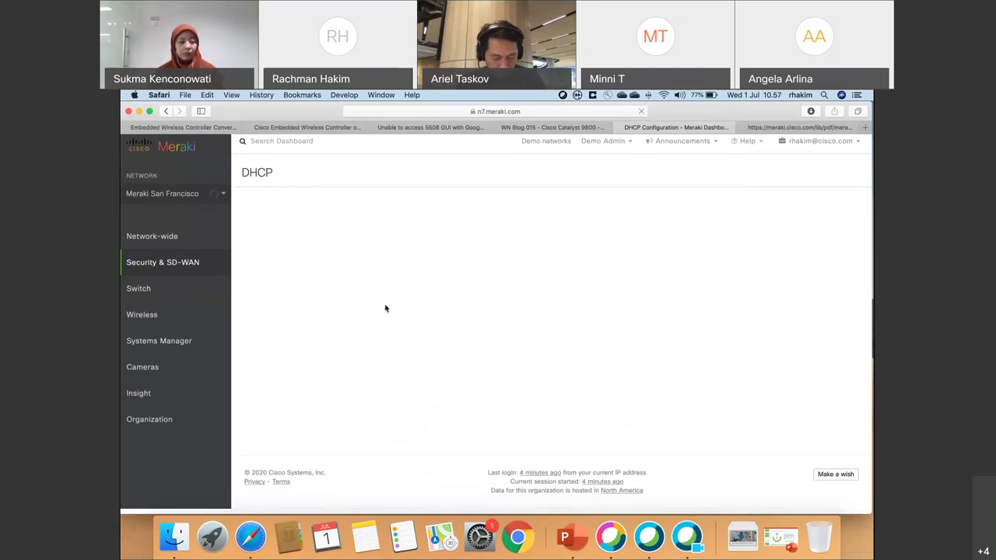
key(ctrl+Up)
click(385, 308)
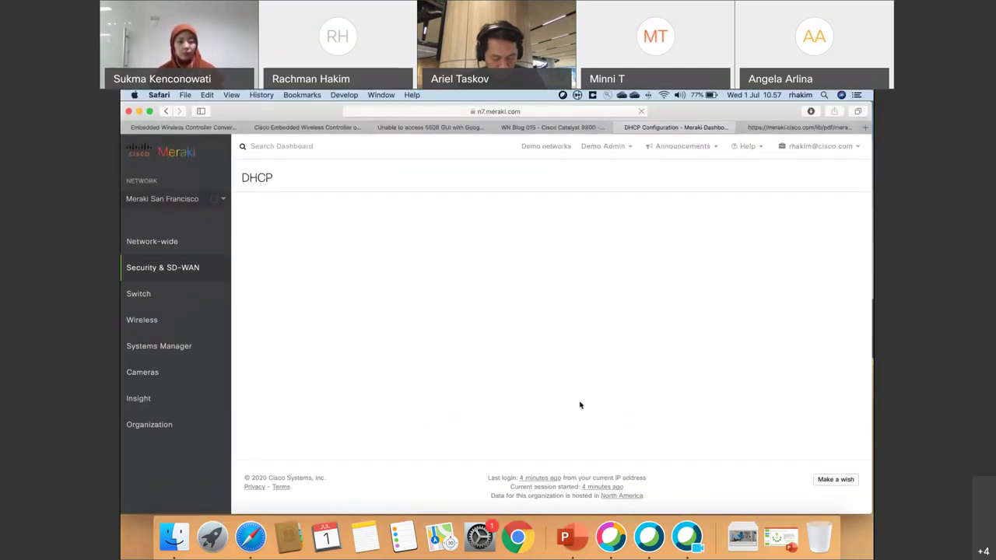
click(623, 95)
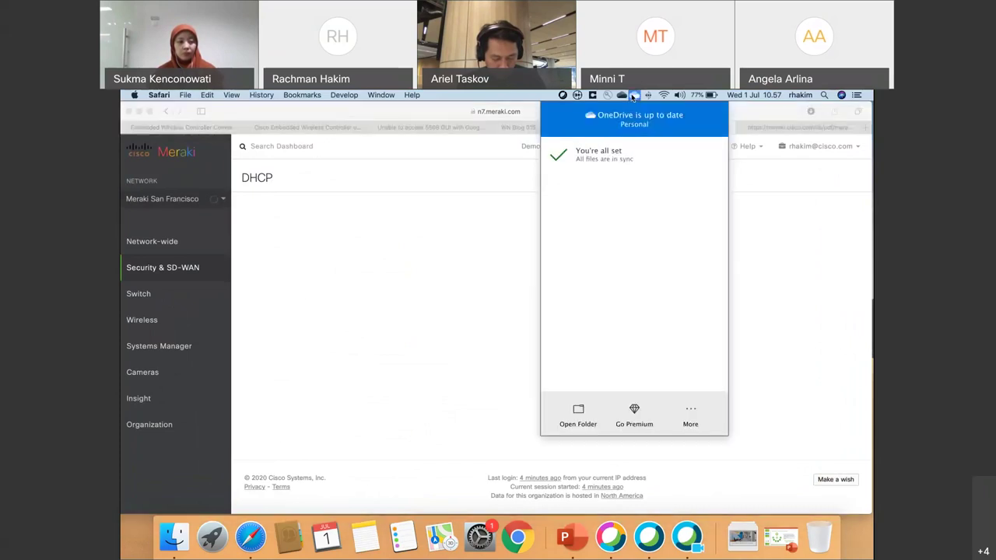
click(480, 255)
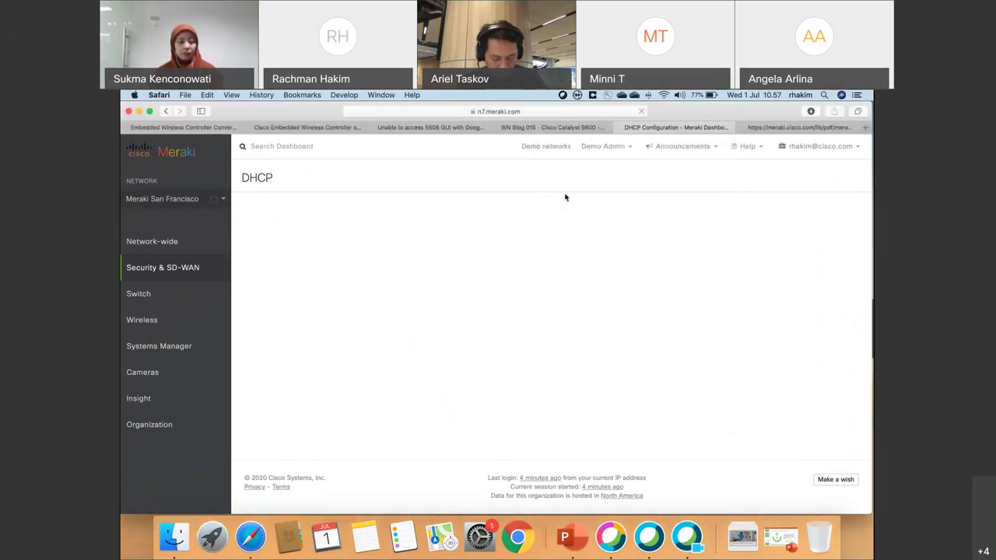
right_click(575, 539)
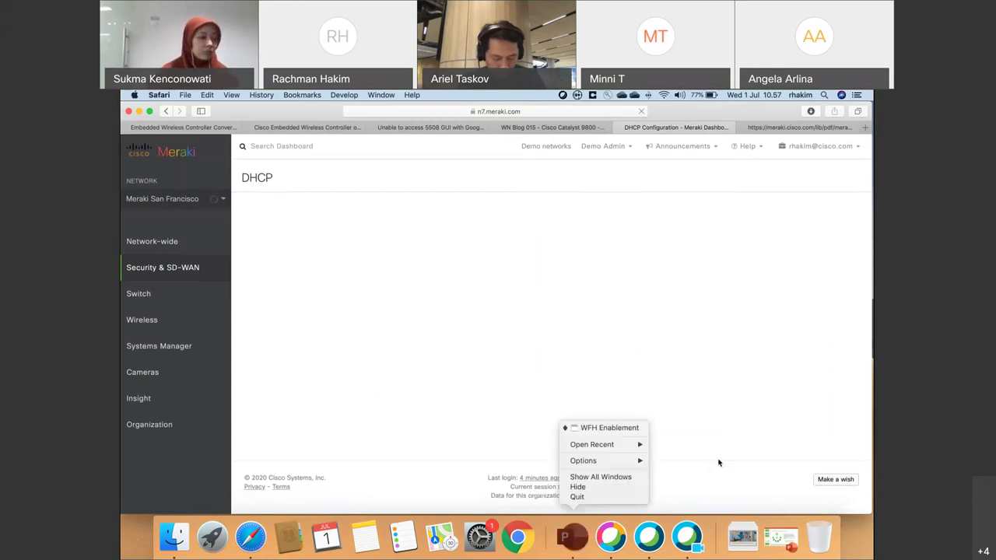
click(717, 460)
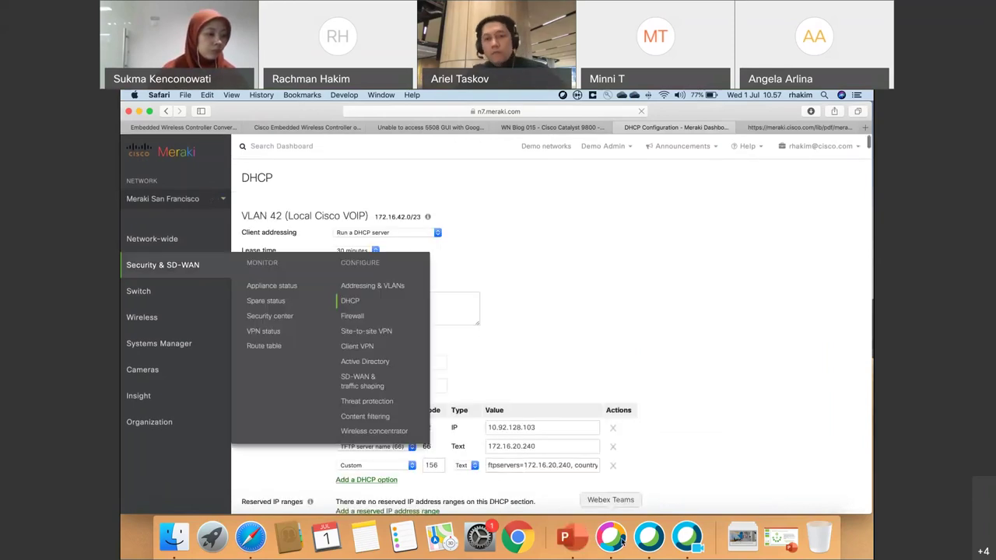
Step: Add a new entry to the DHCP options of VLAN 42 (Local Cisco VOIP)
scroll(664, 374, down, 2)
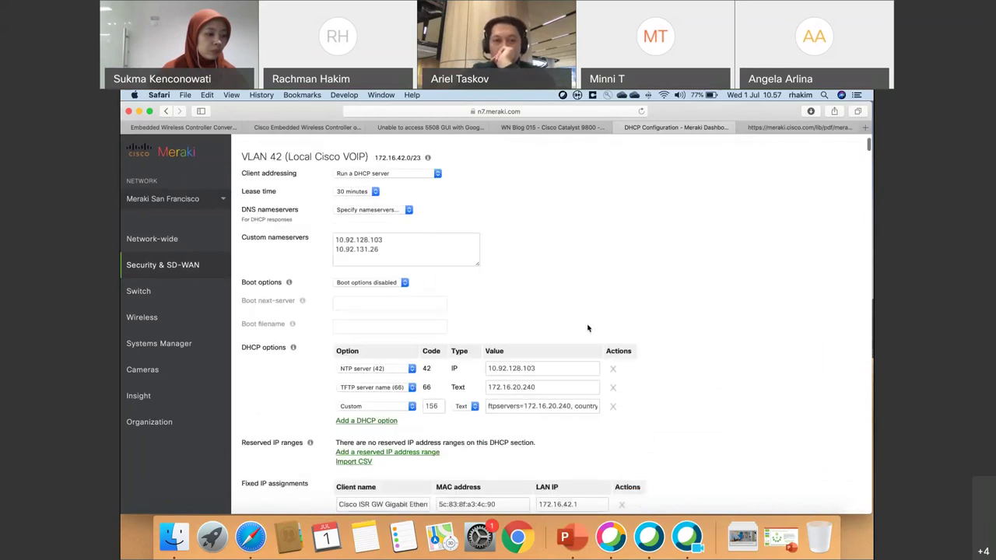
scroll(684, 335, down, 2)
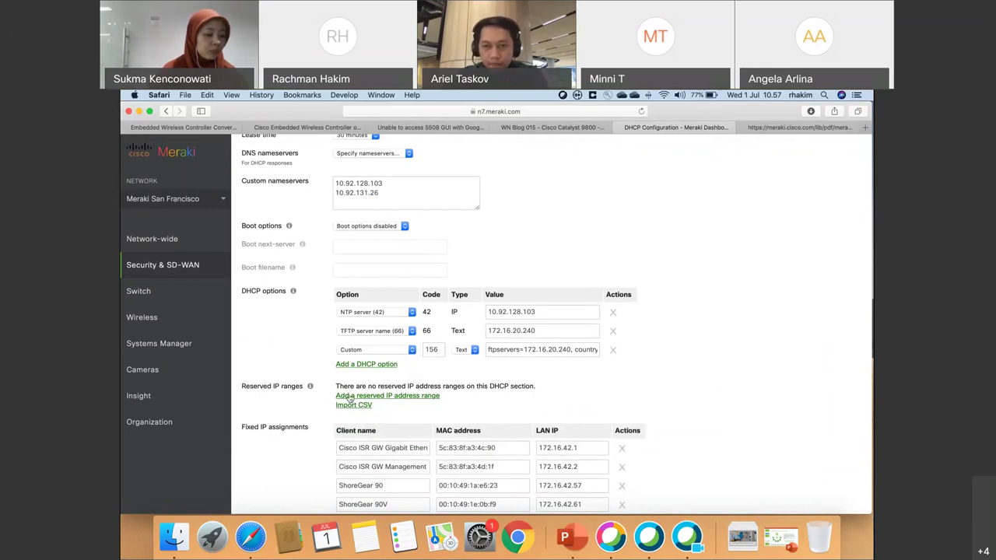
click(365, 364)
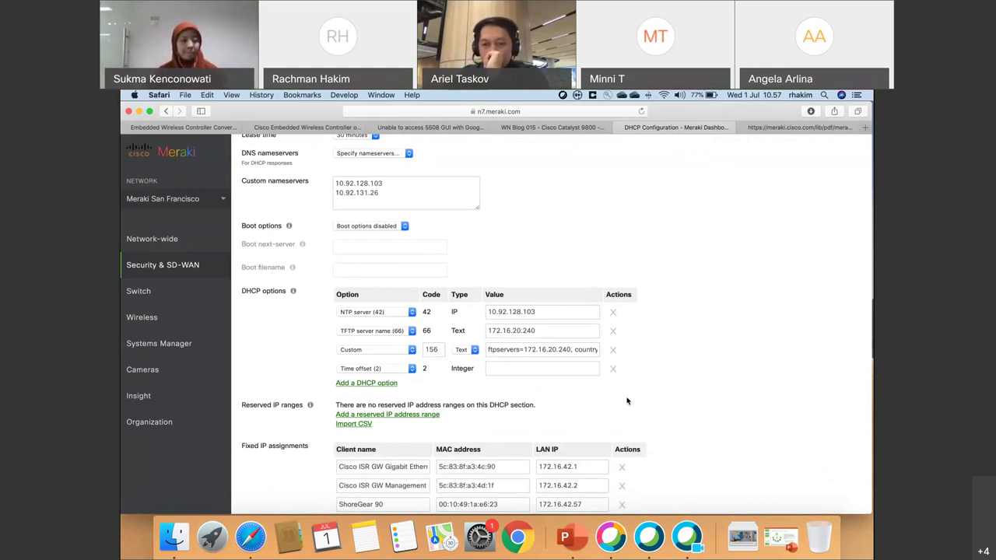
Step: Examine the fixed IP assignments and the DHCP settings of the remaining VLANs and static routes through the end of the page
scroll(626, 400, down, 4)
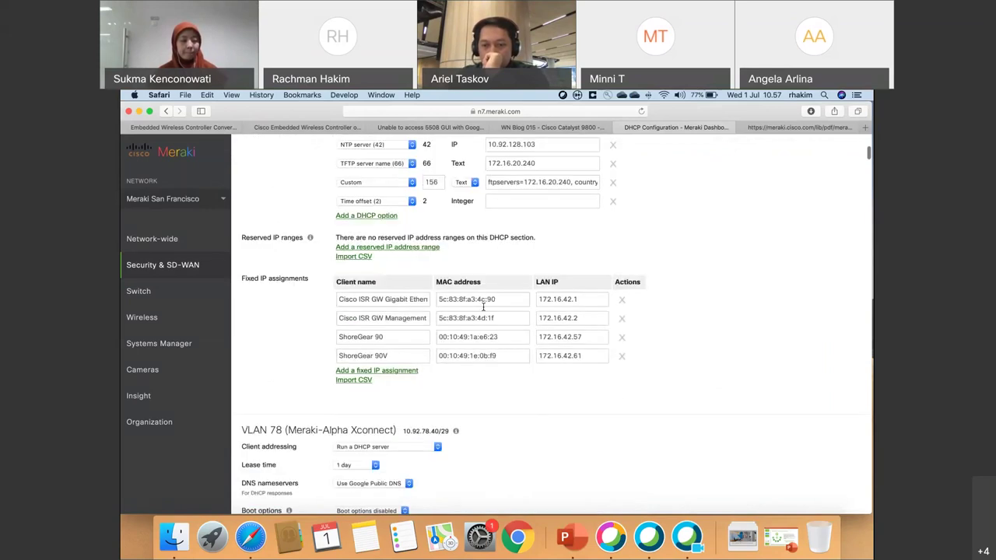
scroll(642, 403, down, 3)
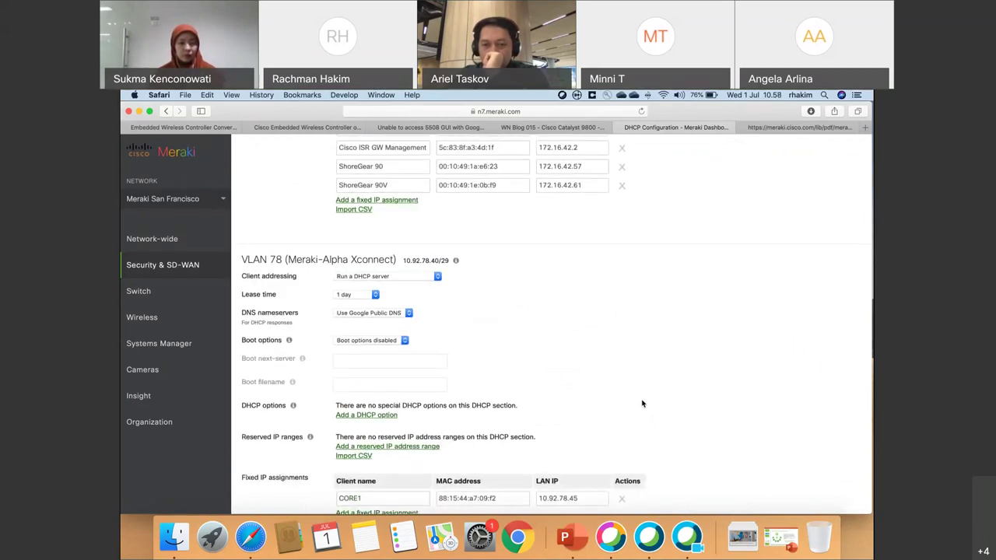
scroll(642, 403, down, 10)
scroll(642, 403, down, 15)
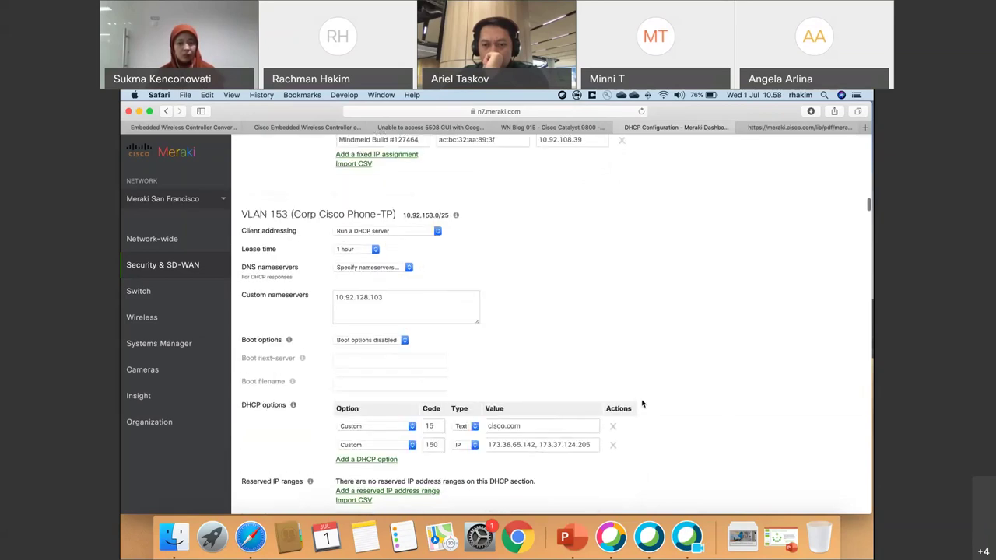
scroll(717, 466, down, 15)
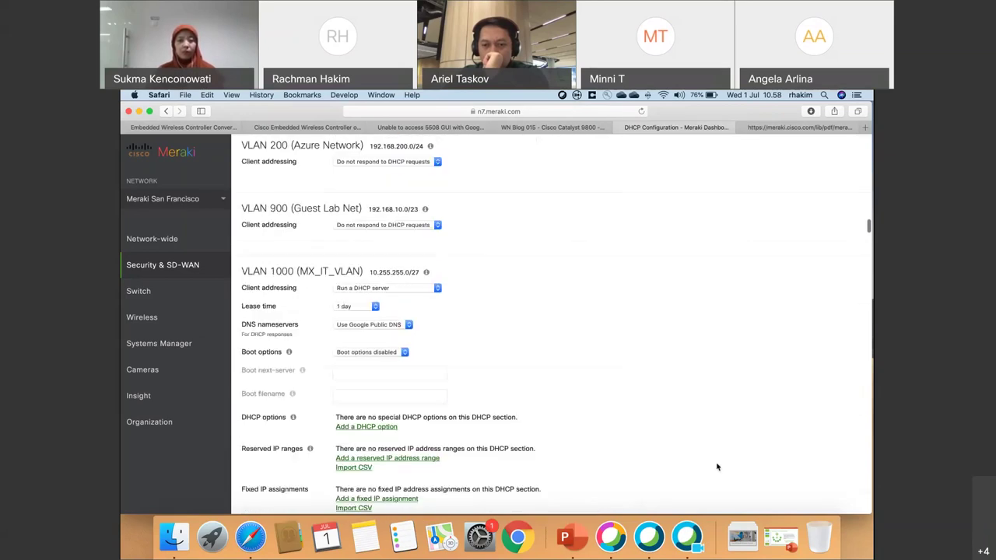
scroll(717, 466, up, 2)
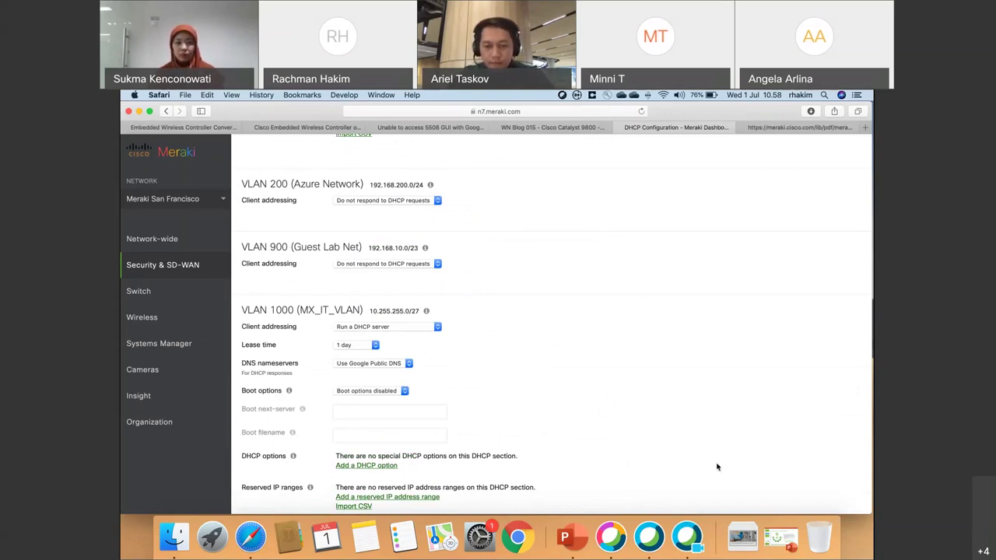
scroll(717, 467, down, 15)
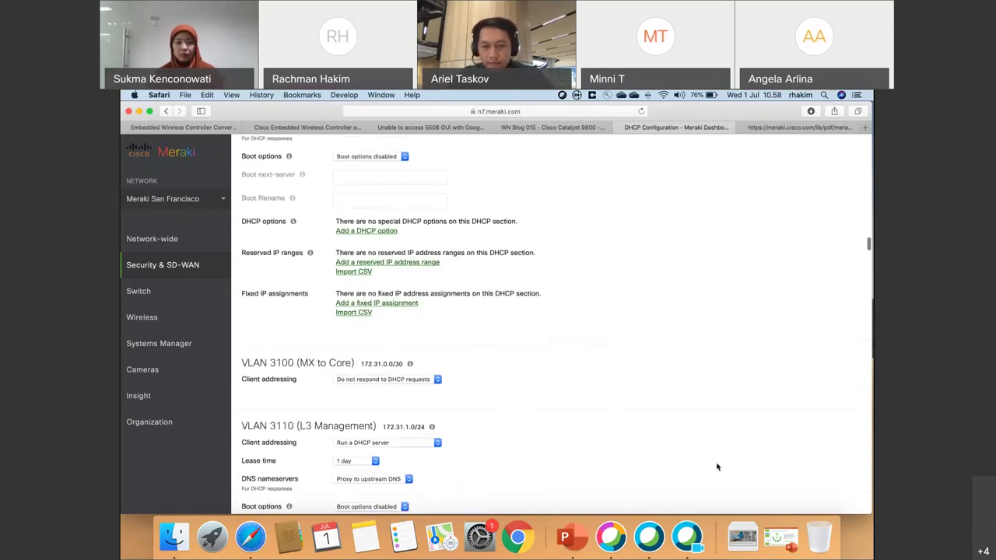
scroll(717, 467, down, 15)
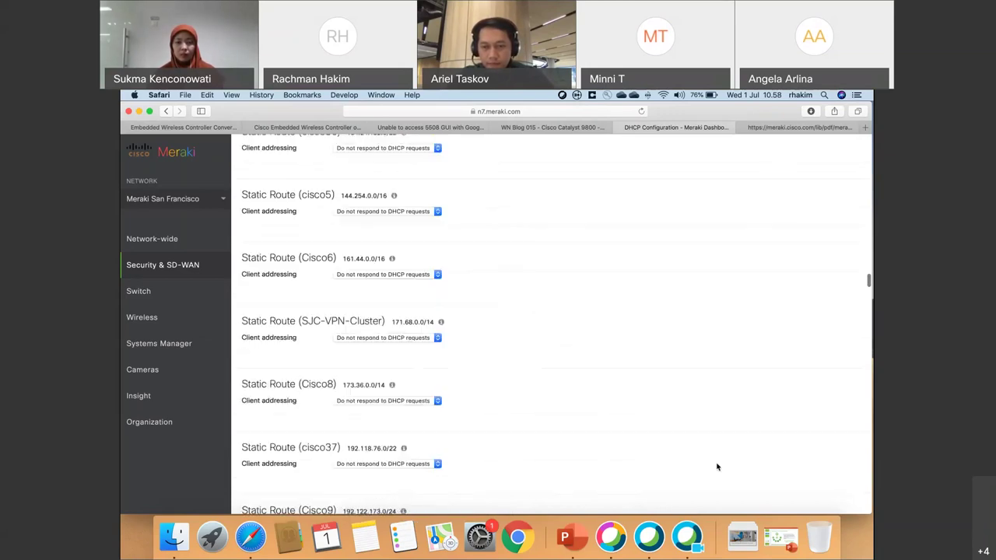
scroll(717, 466, down, 15)
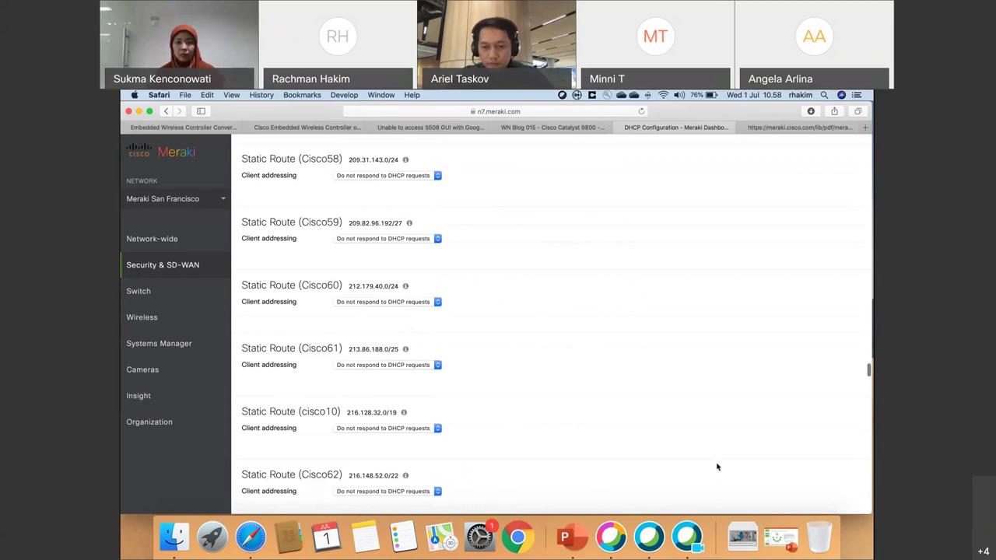
scroll(717, 467, down, 15)
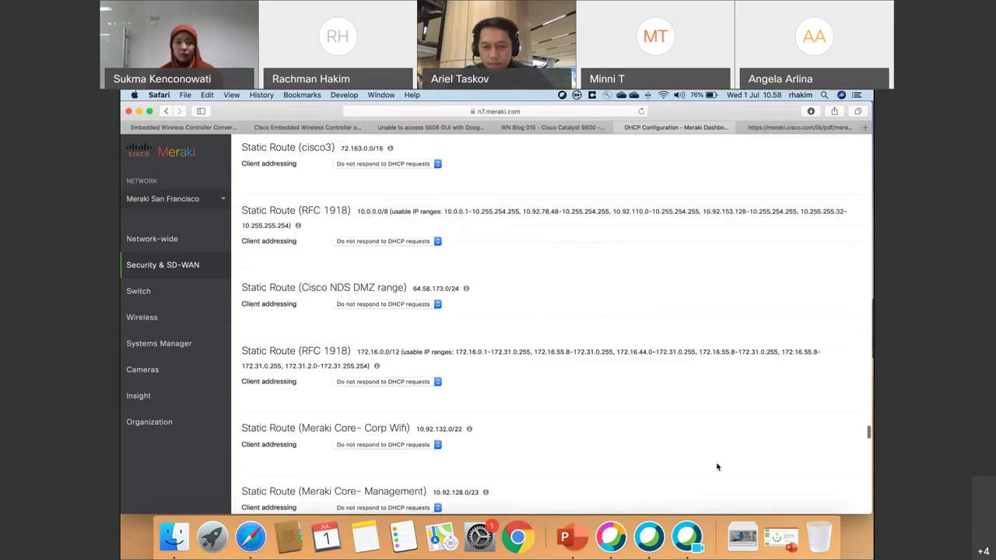
scroll(718, 467, down, 5)
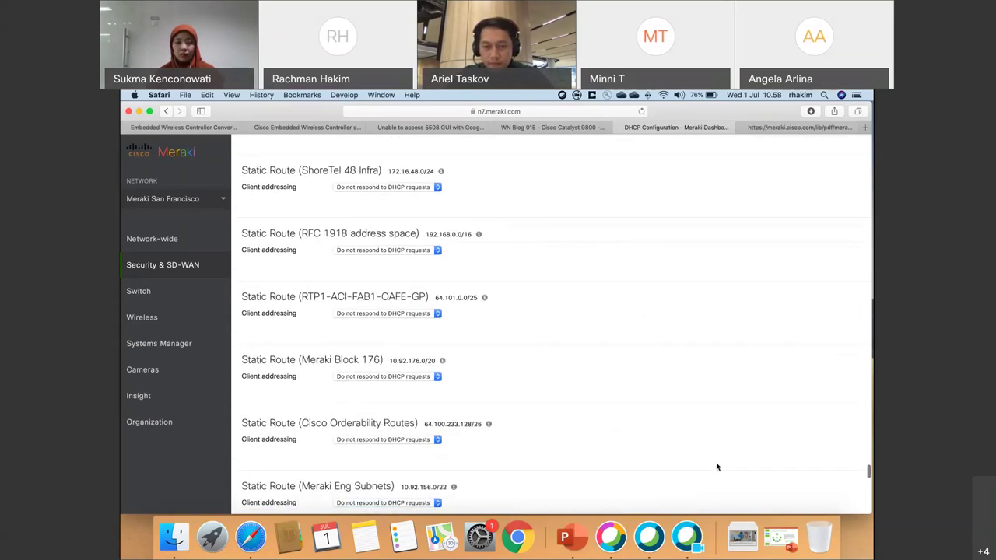
scroll(717, 466, down, 10)
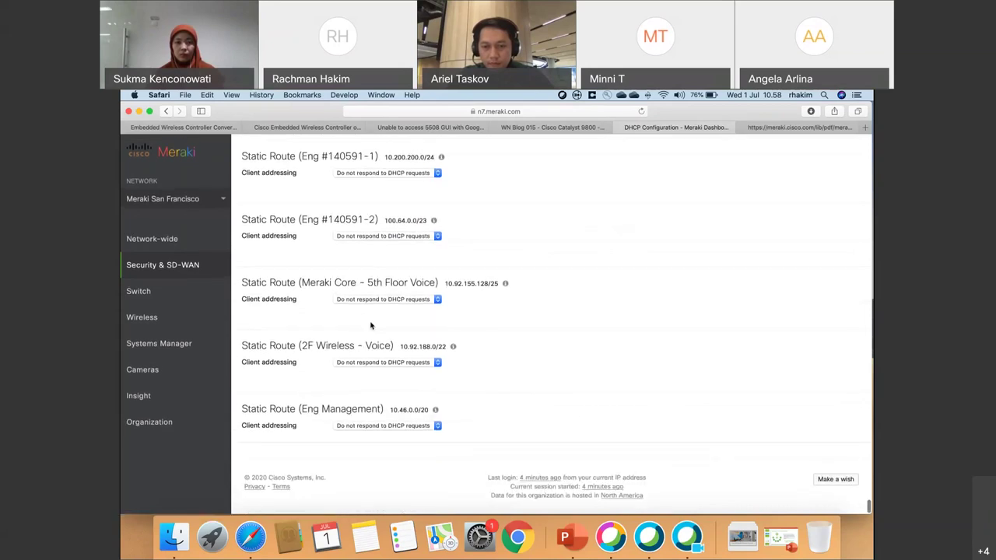
Step: Open the security appliance's Firewall page, discarding the unsaved DHCP changes, and review its Layer 3, Layer 7 and port forwarding rules
mouse_move(186, 264)
click(347, 316)
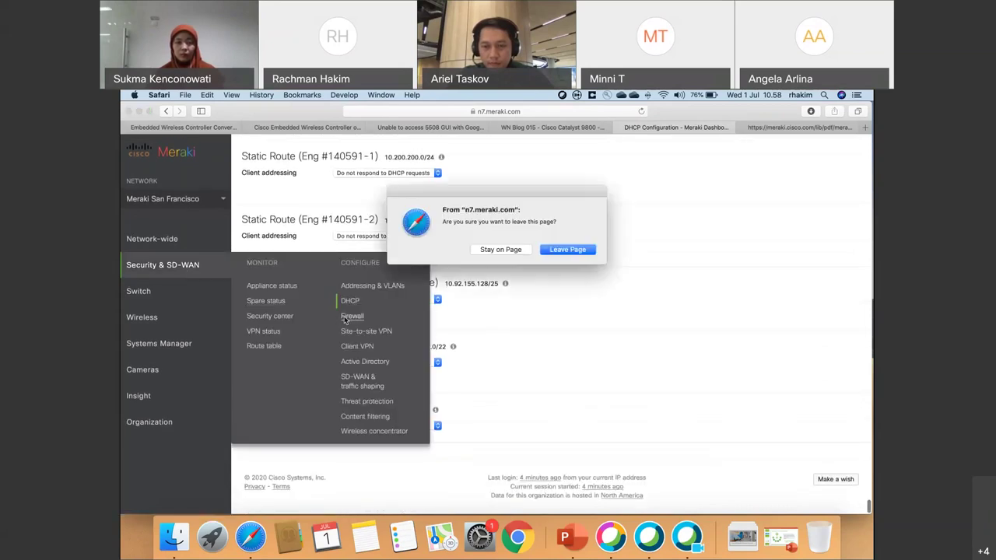
click(577, 249)
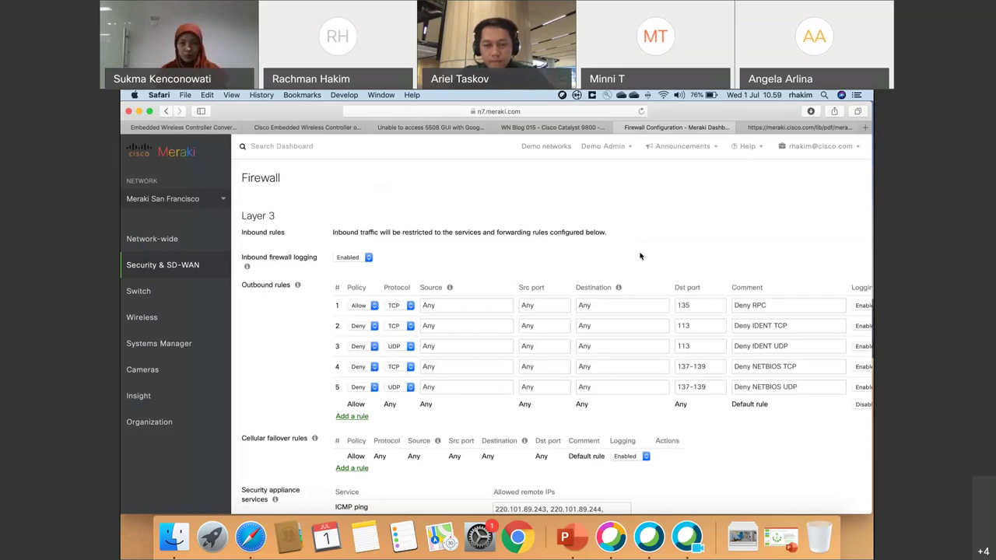
scroll(604, 307, down, 2)
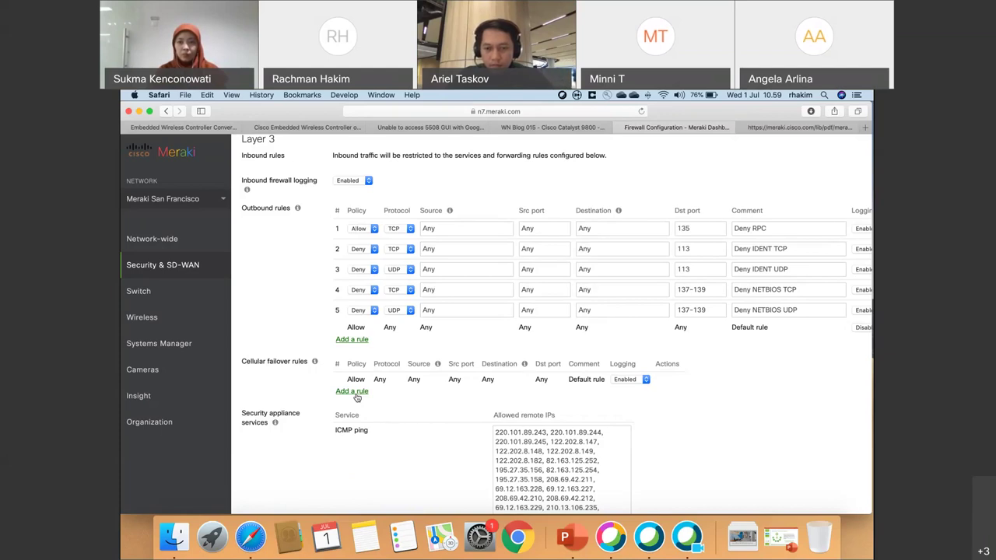
scroll(428, 407, down, 5)
scroll(430, 406, down, 5)
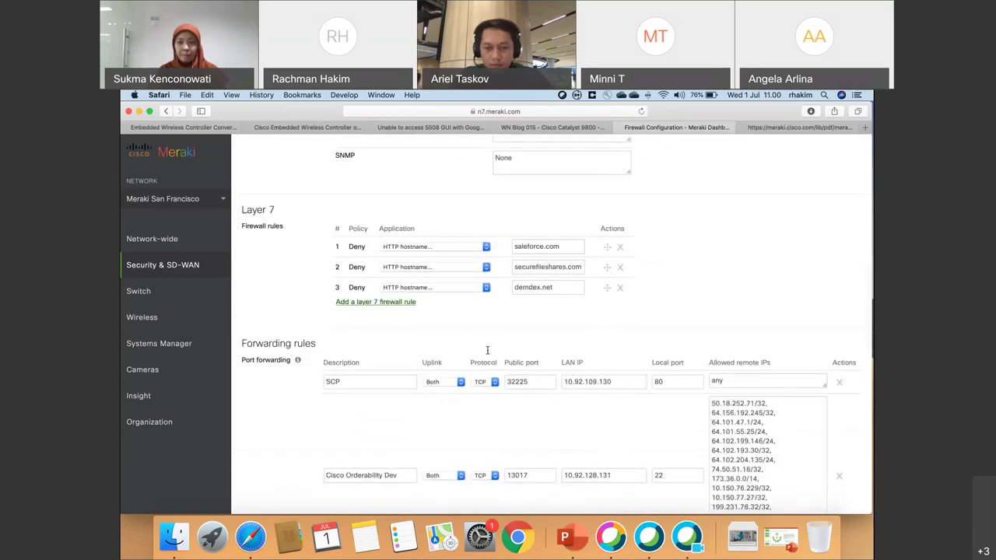
Step: Add a Layer 7 firewall rule that denies Facebook within the Social web & photo sharing category
click(486, 248)
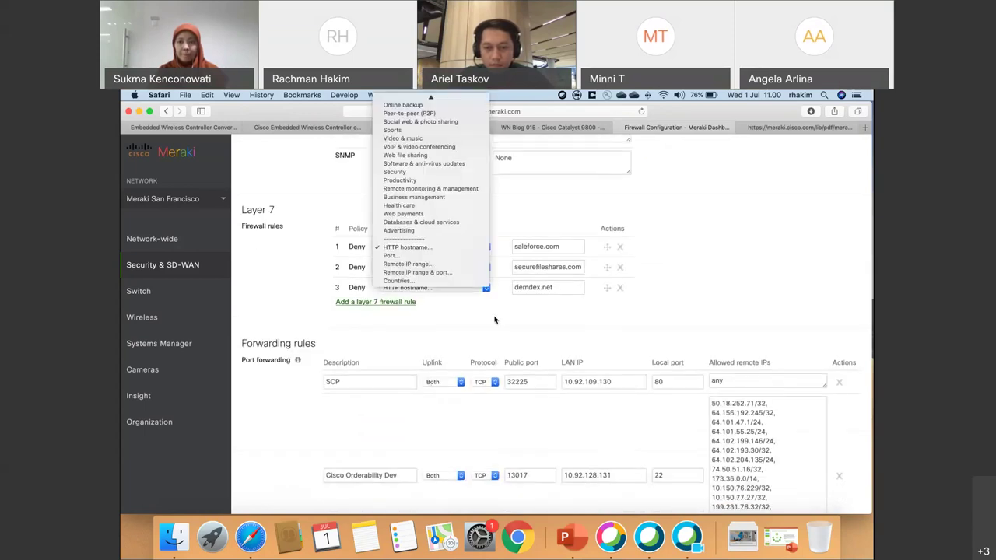
click(494, 320)
click(404, 302)
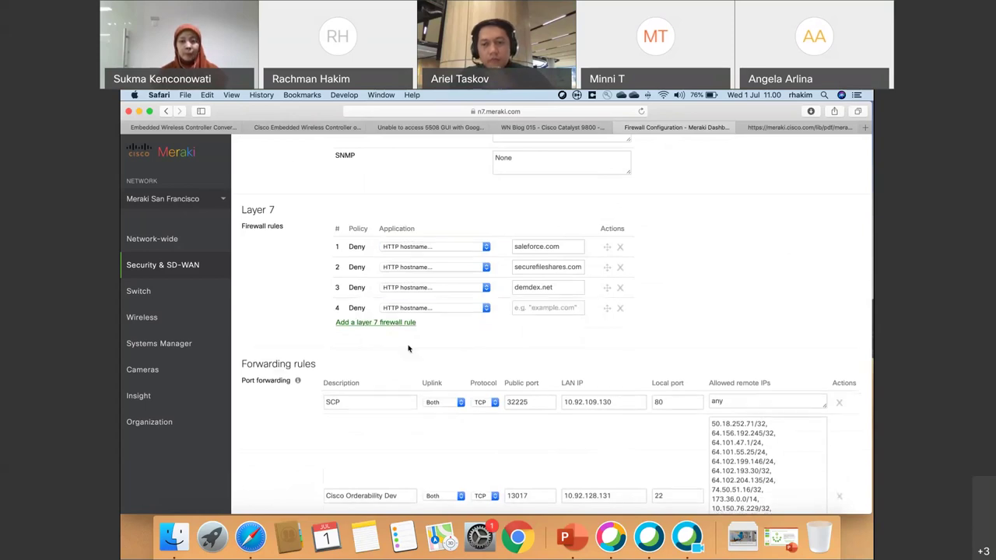
click(457, 308)
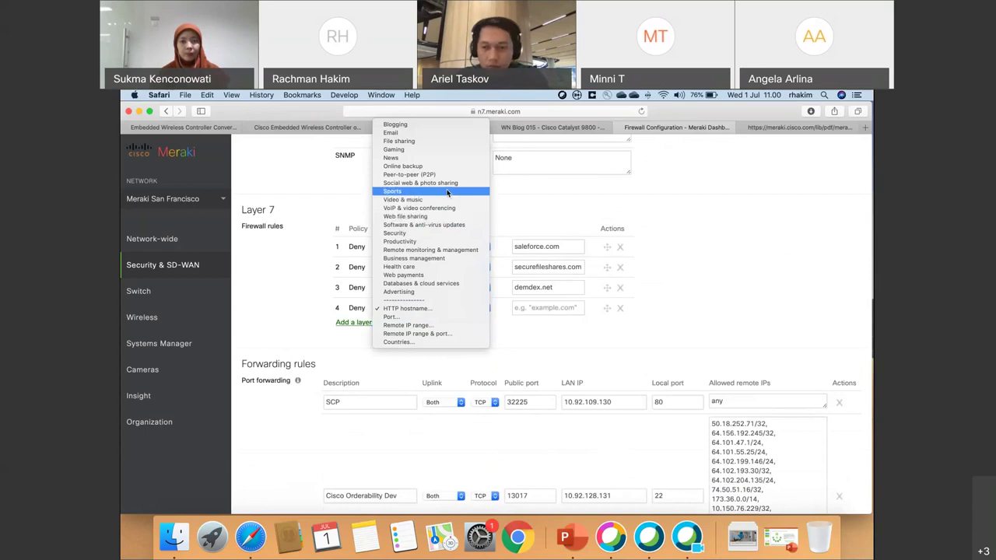
key(Escape)
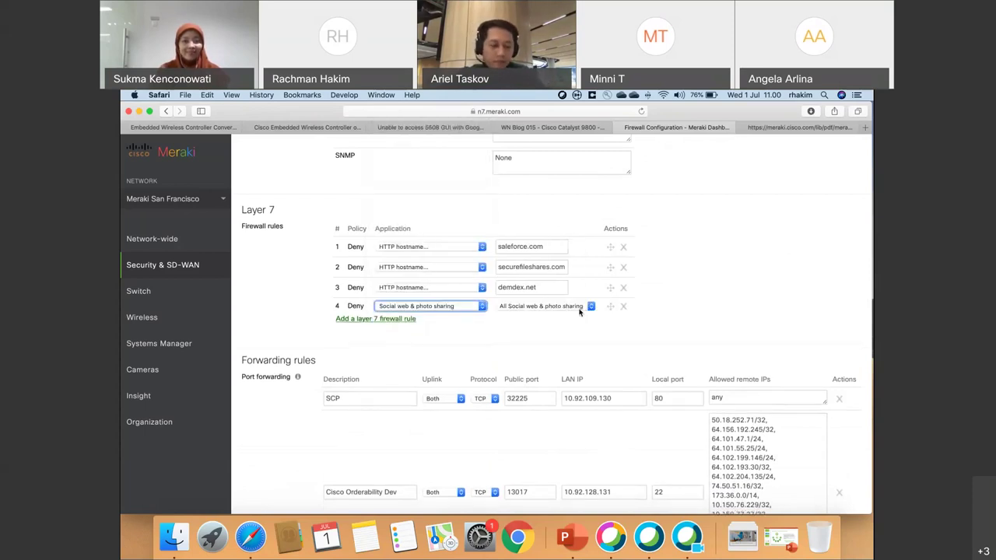
click(578, 311)
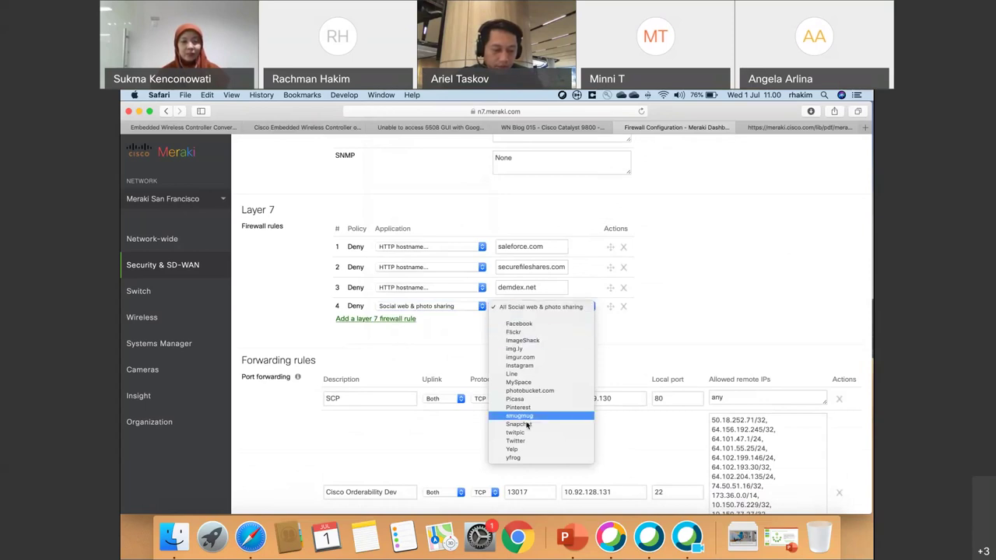
click(549, 307)
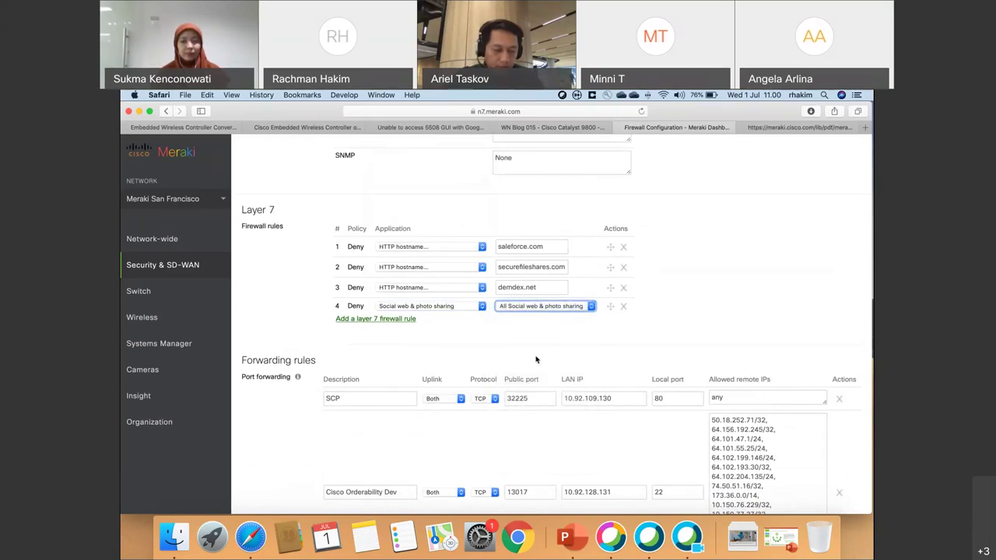
click(544, 305)
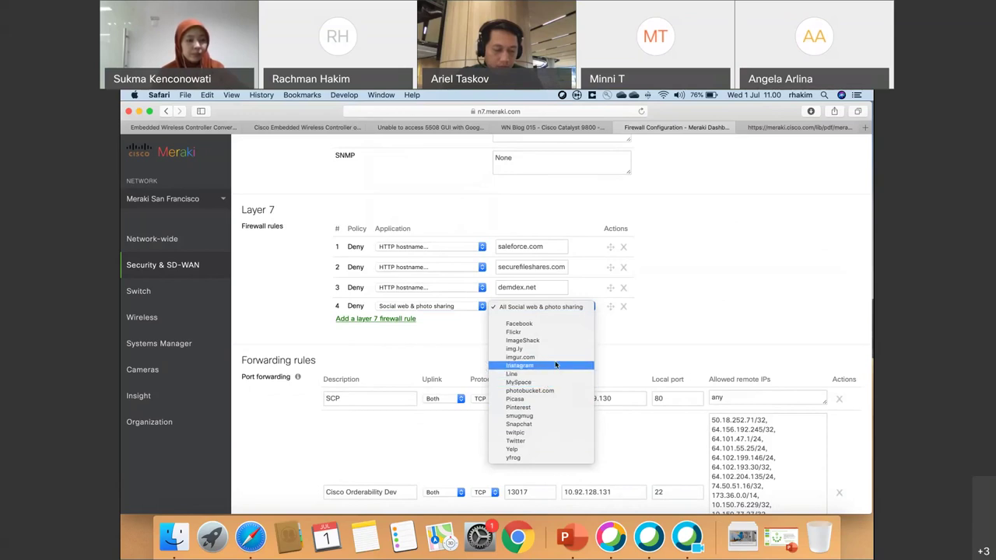
click(571, 327)
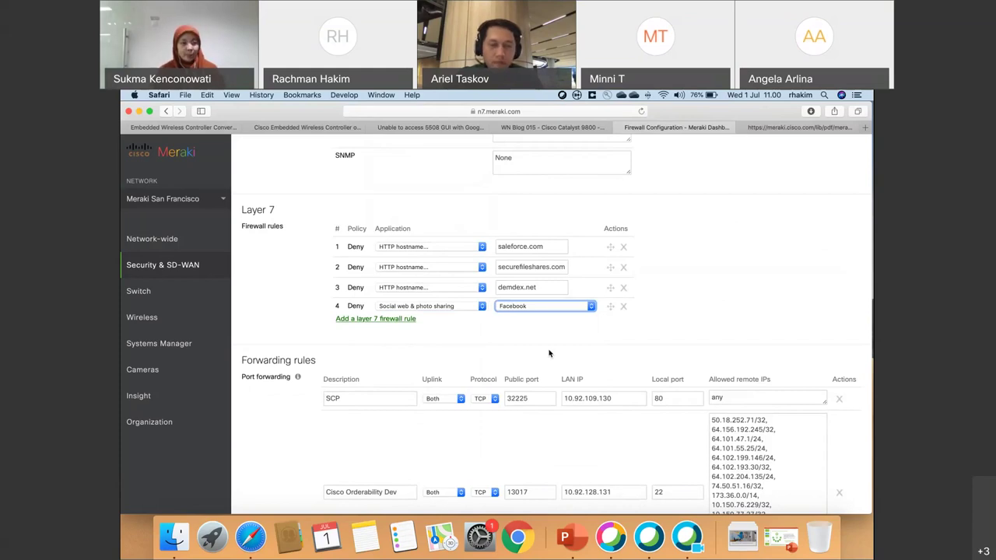
Step: Add a fifth Layer 7 firewall rule that denies traffic to/from the country South Korea
click(408, 319)
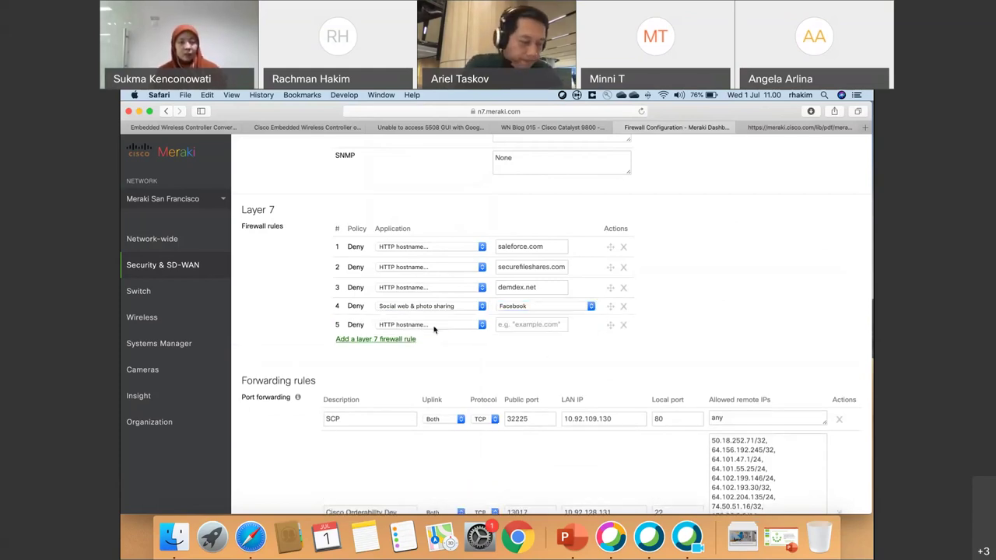
click(425, 324)
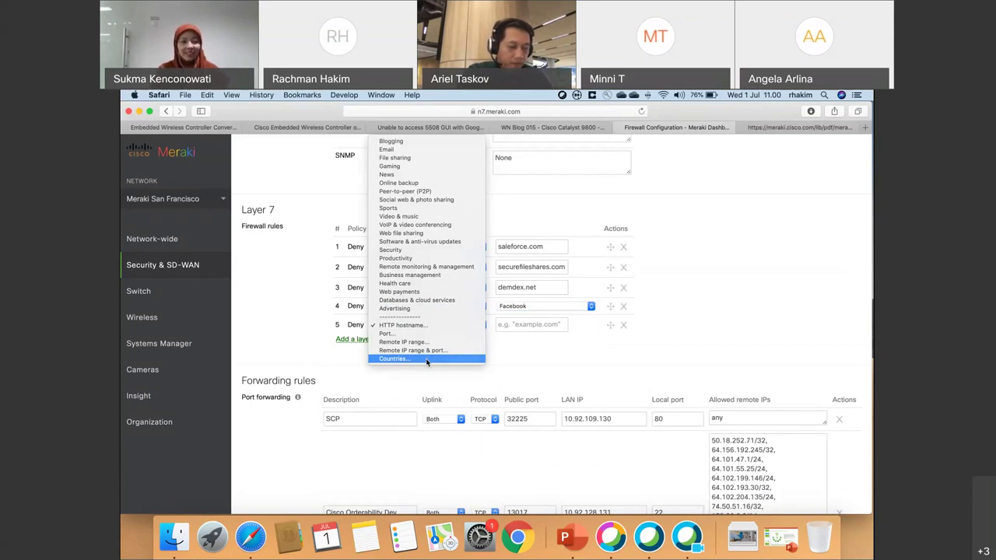
click(426, 359)
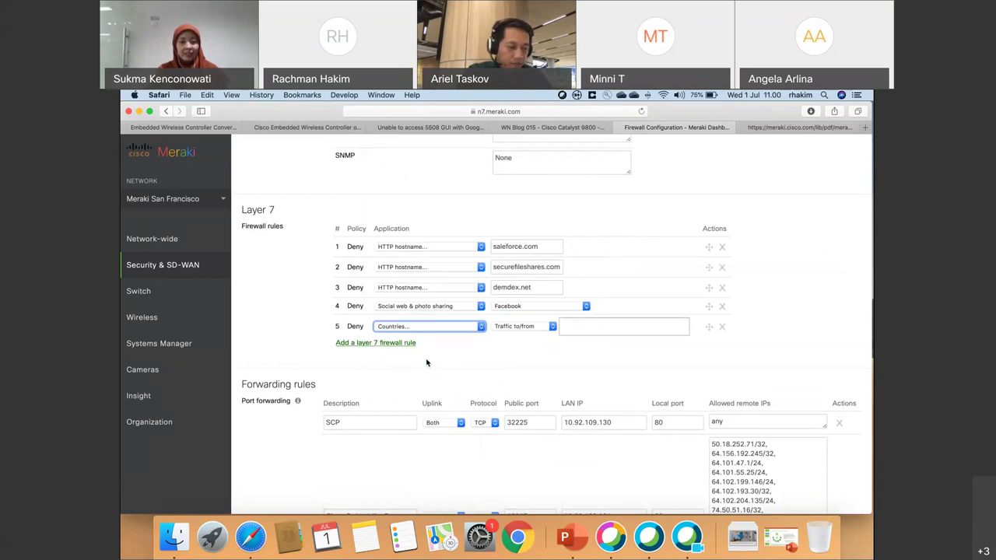
click(533, 326)
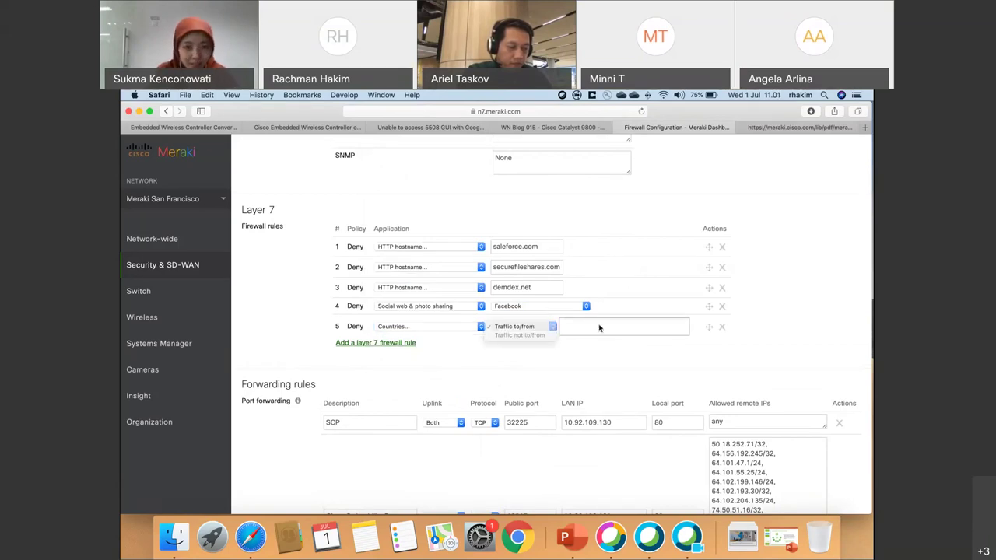
click(599, 328)
scroll(599, 373, down, 3)
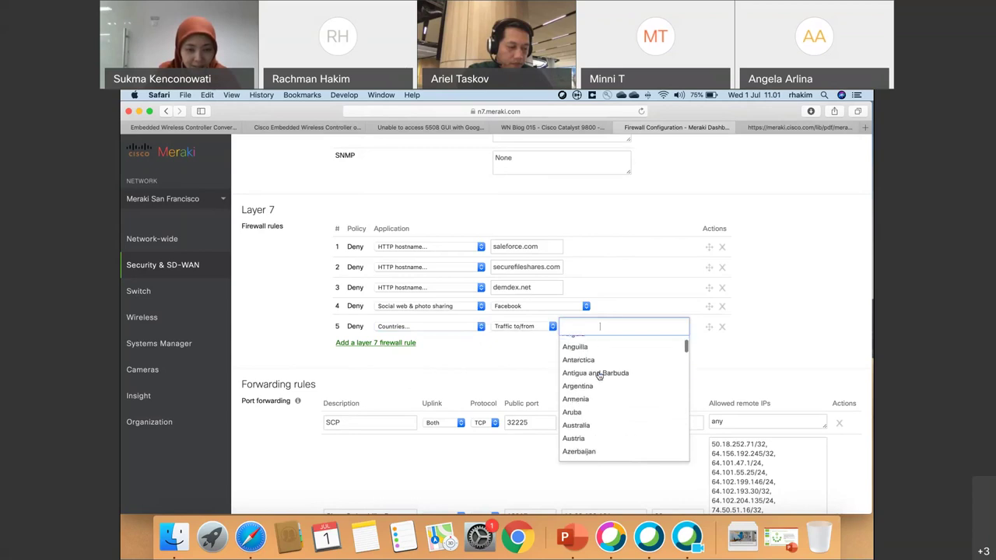
scroll(599, 375, up, 2)
text(kore)
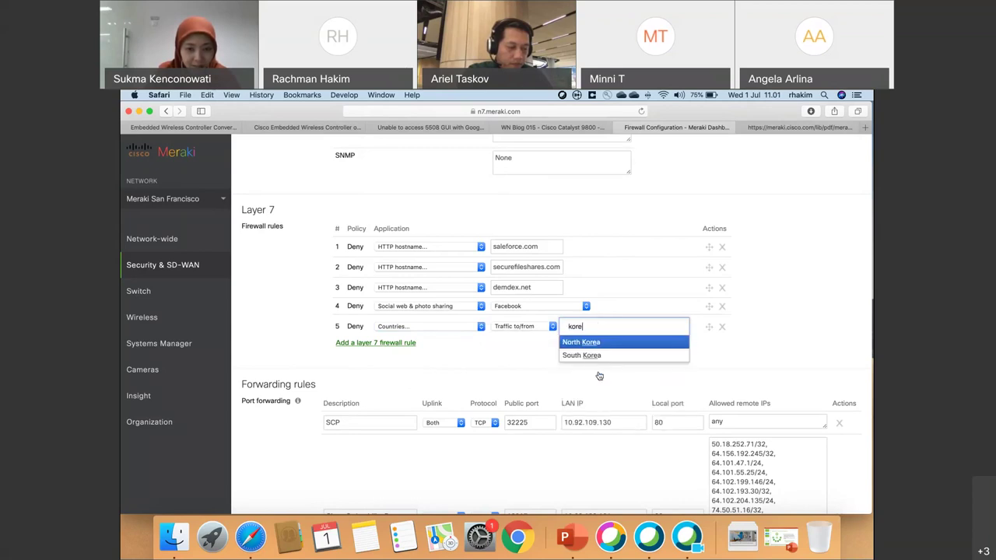
click(588, 355)
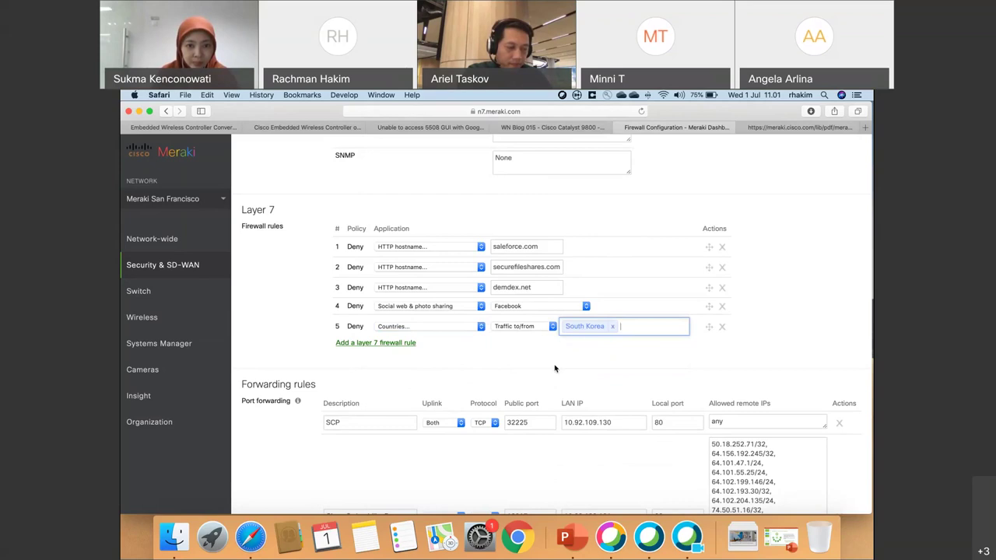
Step: Add a sixth Layer 7 firewall rule that denies the Gaming category, keeping All Gaming as its scope
click(393, 343)
click(461, 349)
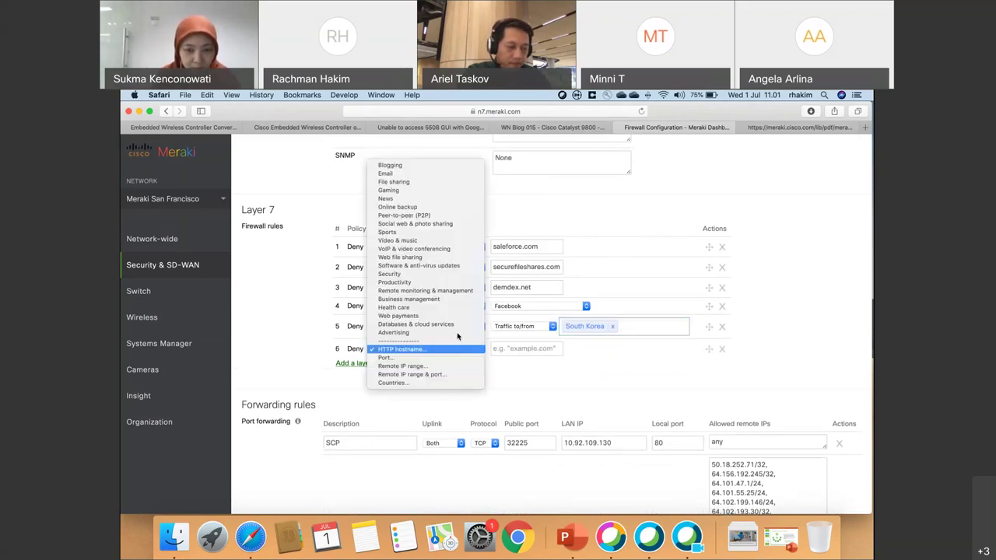
click(472, 330)
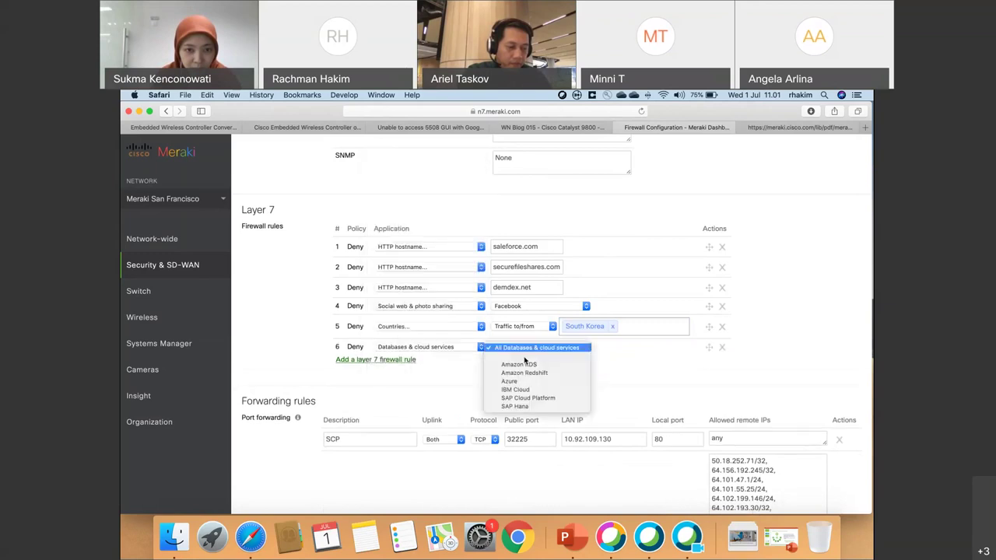
click(457, 355)
click(457, 347)
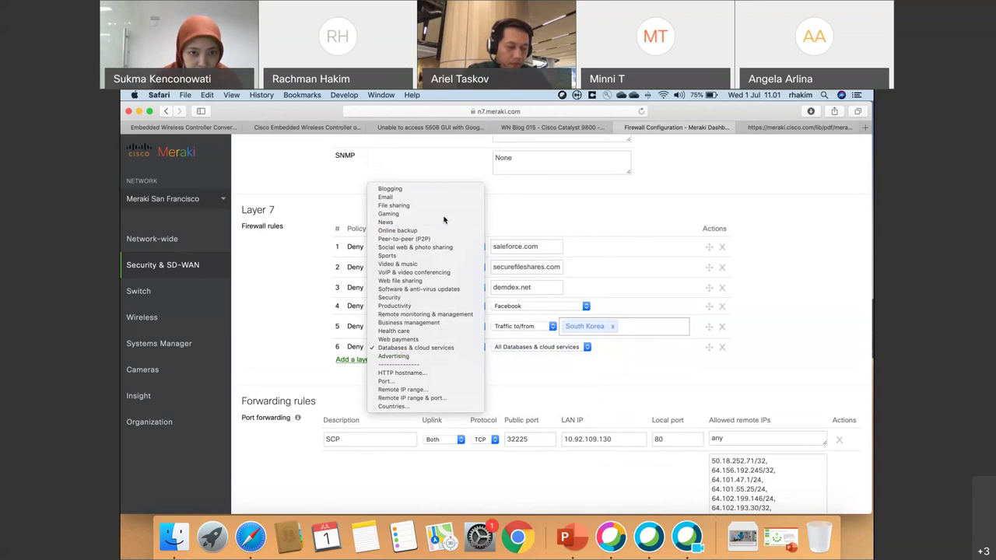
click(435, 214)
click(540, 350)
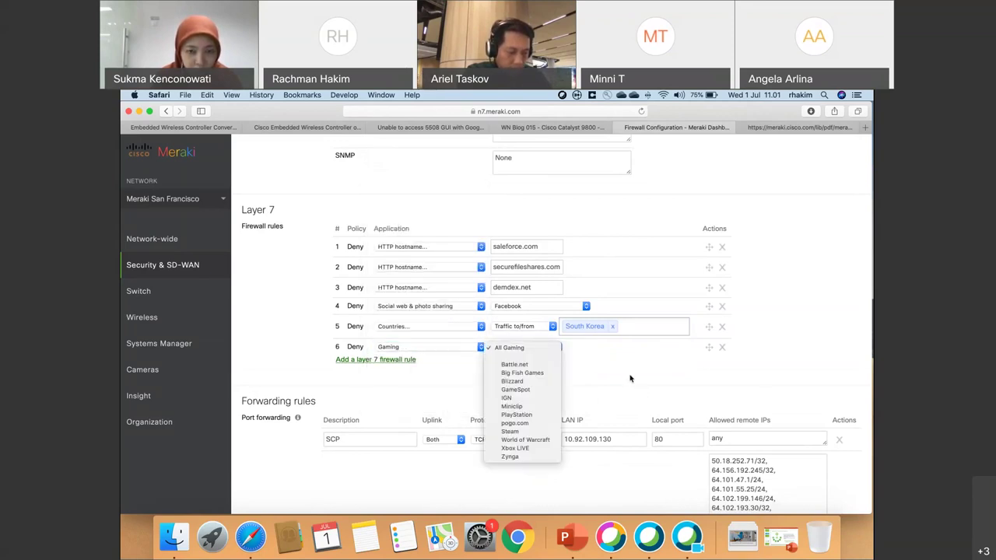
click(630, 378)
Step: Examine the port forwarding, 1:1 and 1:Many NAT, Bonjour forwarding and IP source address spoofing protection settings
scroll(630, 378, down, 3)
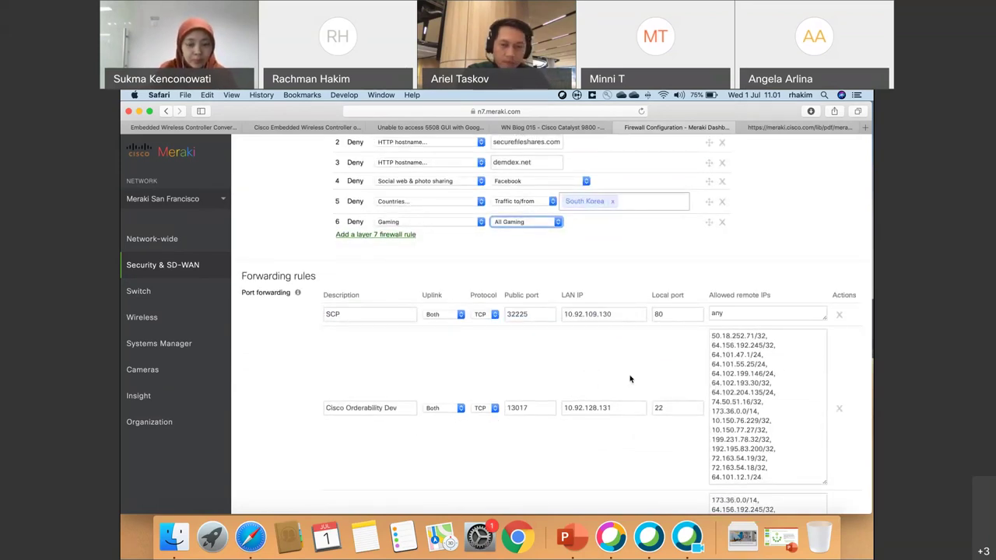
scroll(630, 379, down, 5)
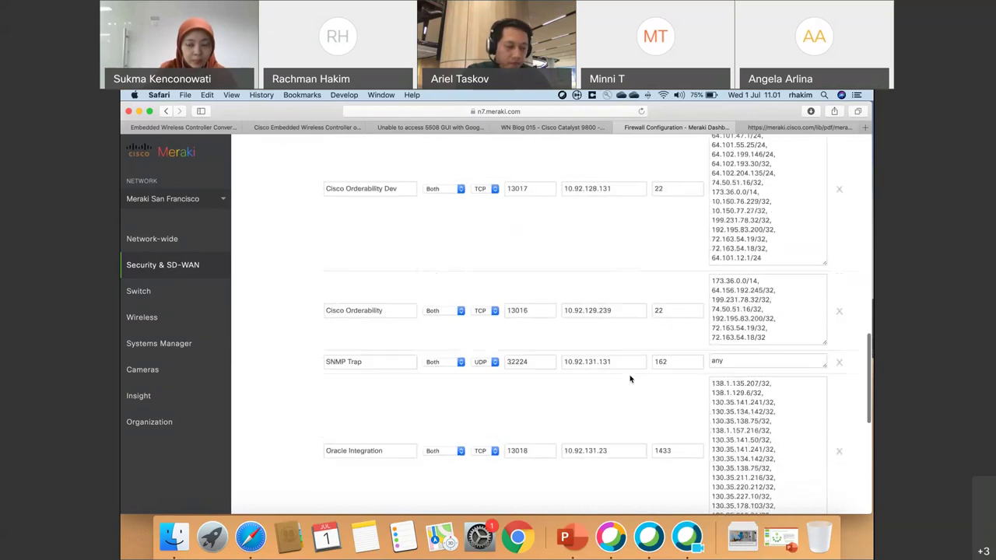
scroll(630, 379, down, 3)
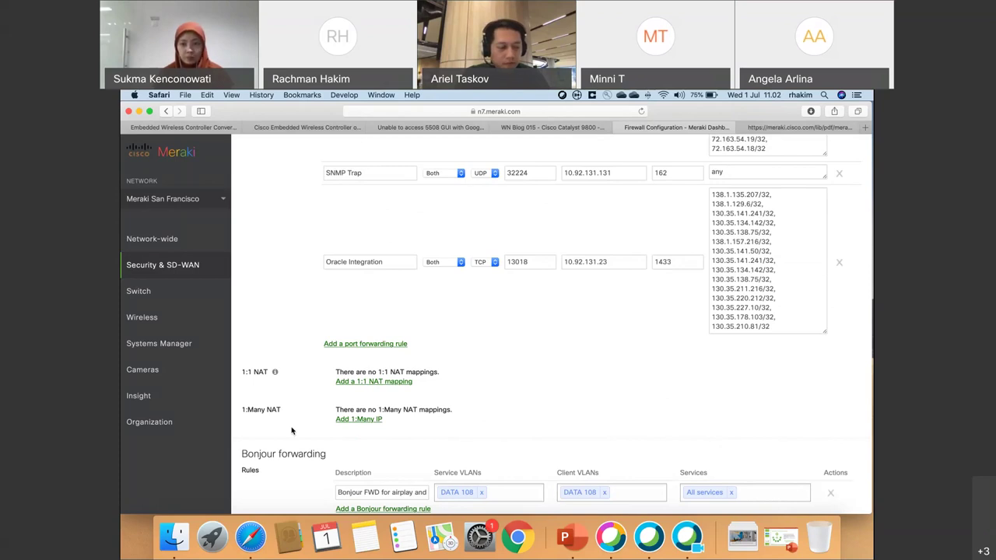
scroll(292, 430, down, 5)
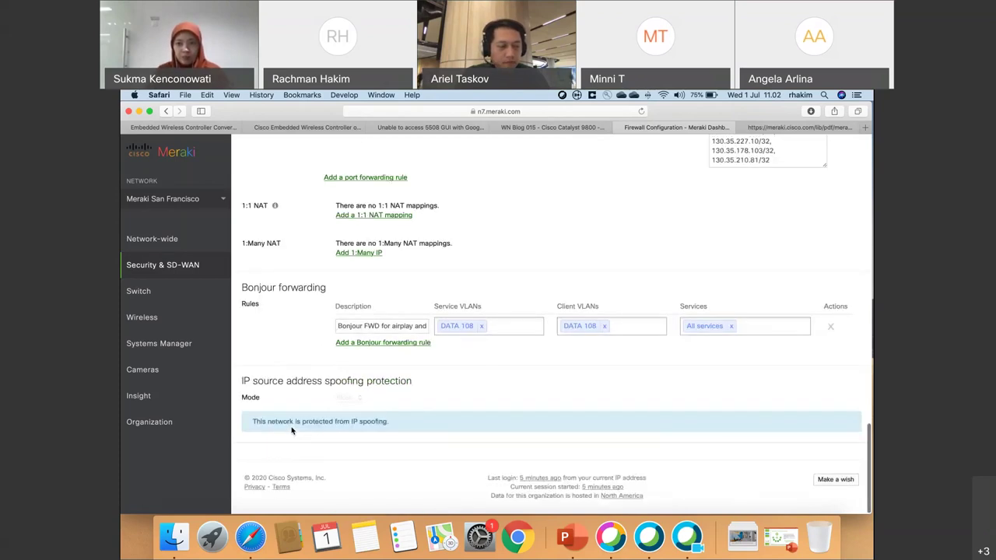
triple_click(399, 390)
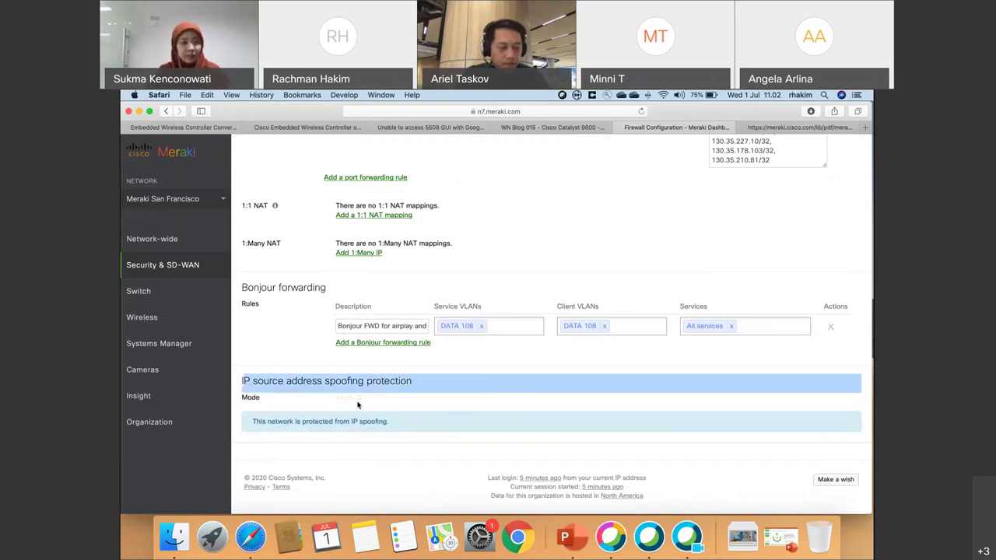
click(469, 407)
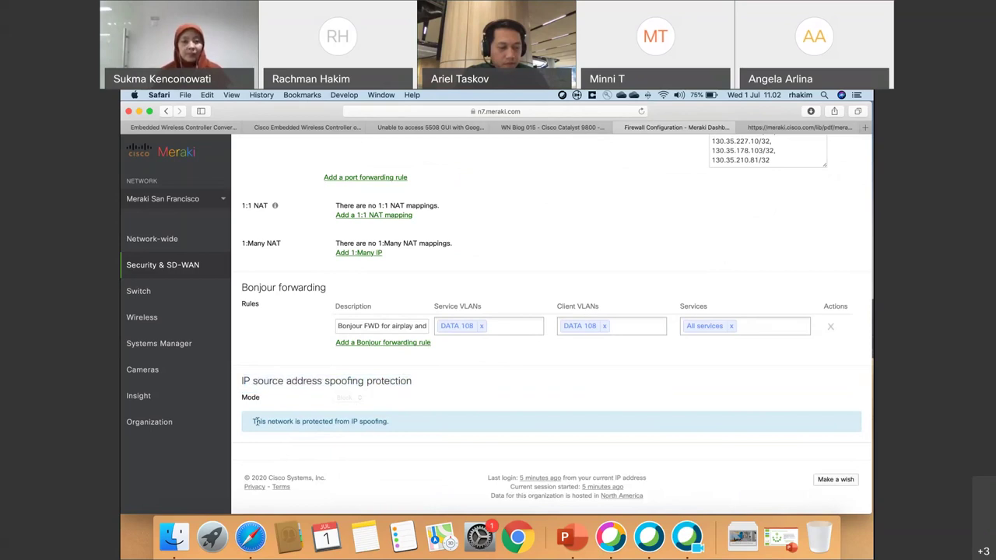
drag(253, 421, 393, 429)
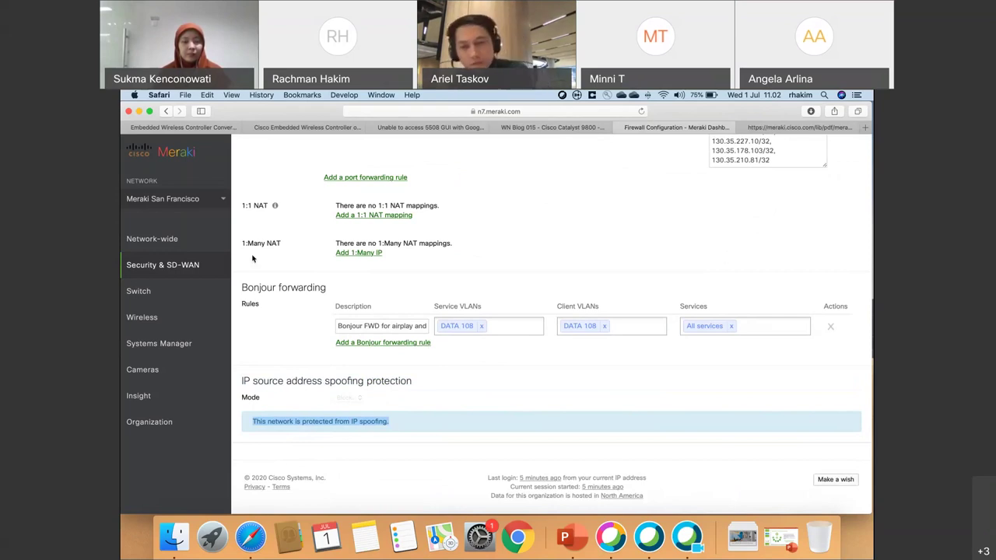
Step: Open the security appliance's Site-to-site VPN page and review the Hub (Mesh) and Spoke types and the exit hubs setting
mouse_move(227, 264)
click(372, 332)
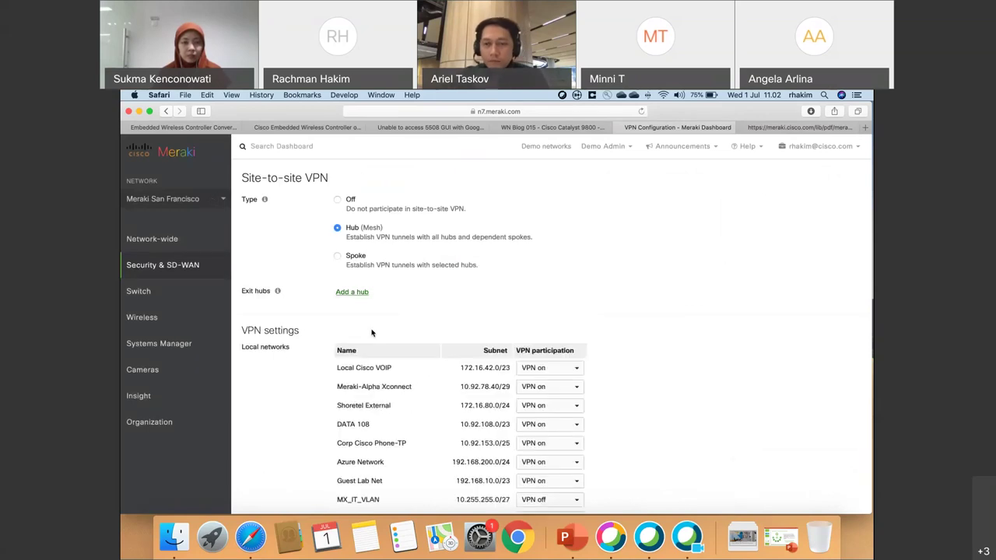
drag(347, 228, 389, 227)
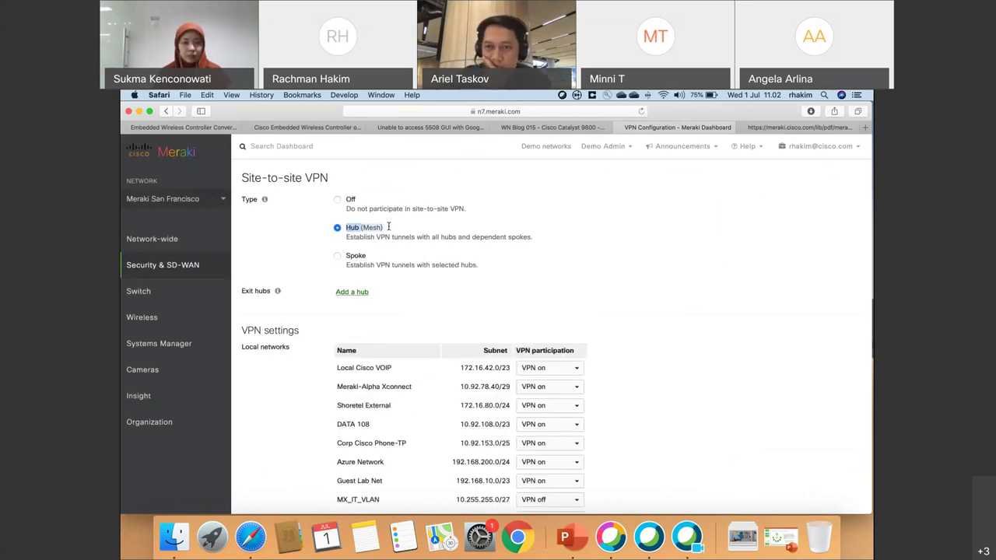
drag(346, 257, 378, 260)
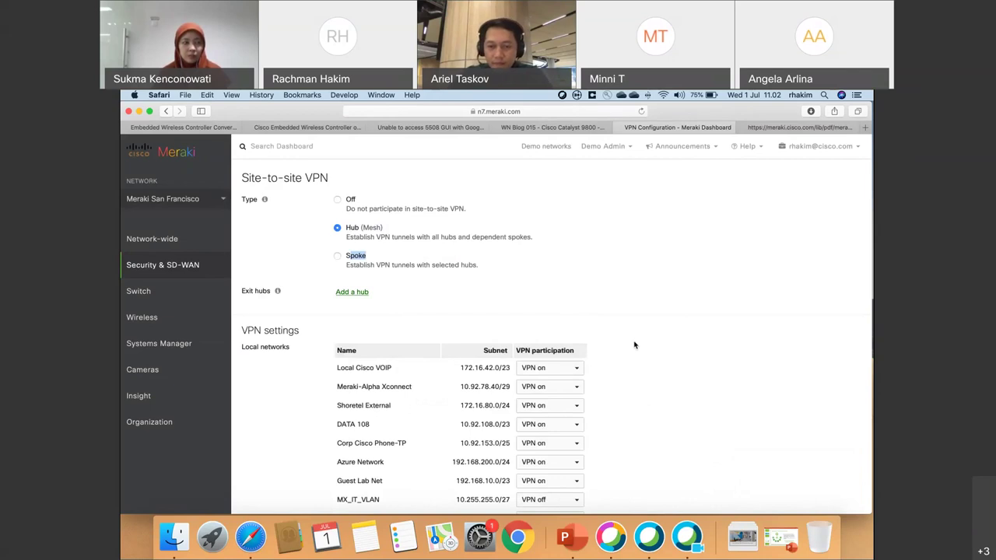
scroll(633, 345, down, 2)
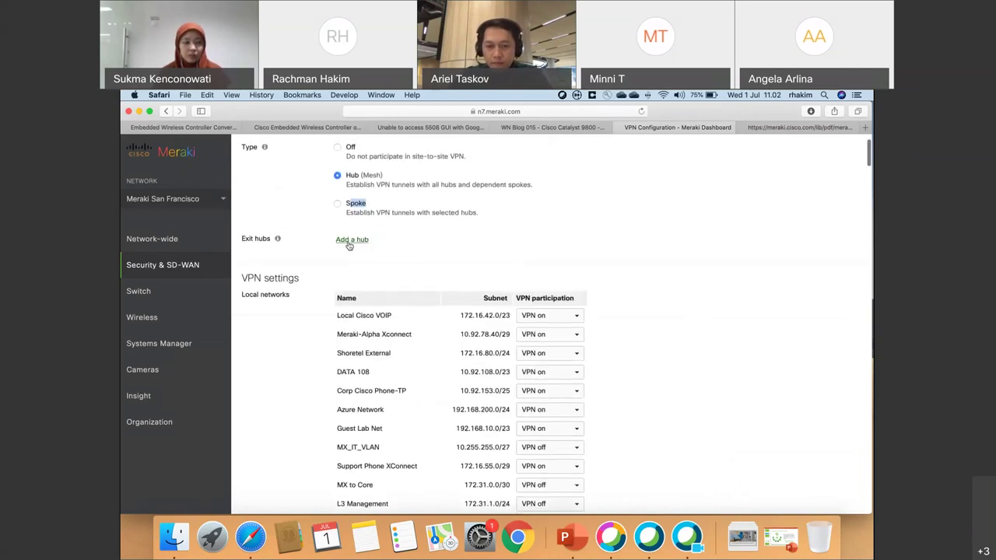
Step: Review the local networks' VPN participation, including the options for Local Cisco VOIP, and continue through to the remote sites' subnets
scroll(368, 274, down, 5)
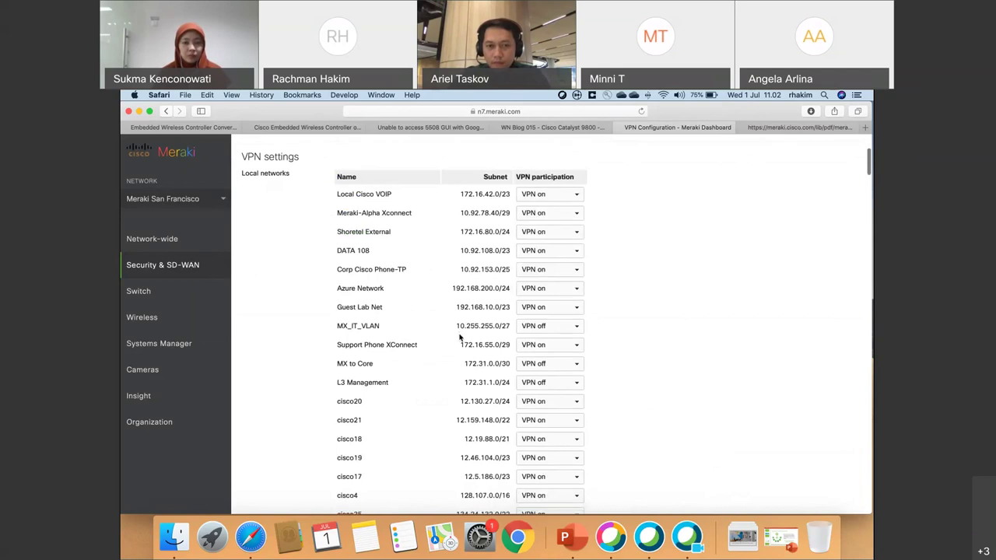
click(576, 200)
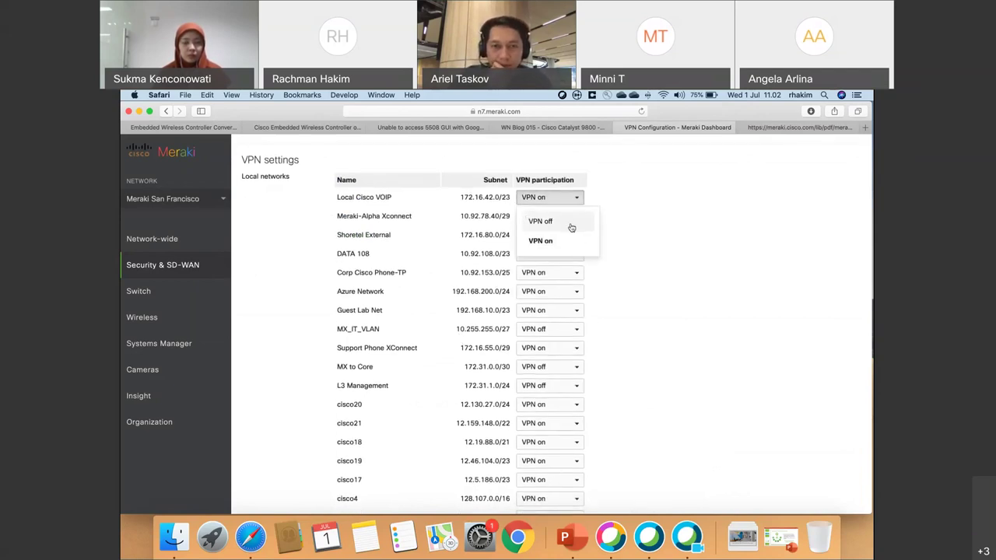
click(613, 291)
scroll(613, 292, down, 15)
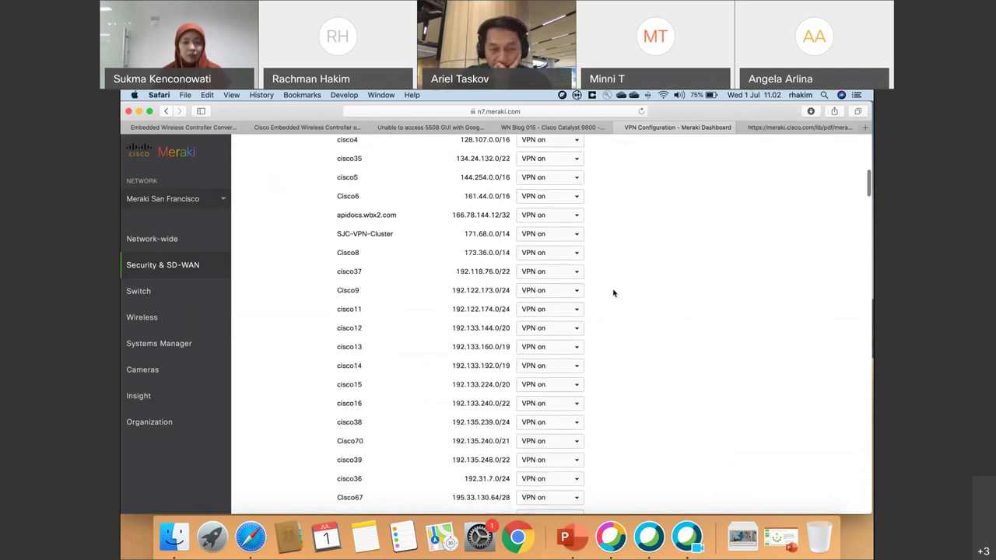
scroll(603, 292, down, 5)
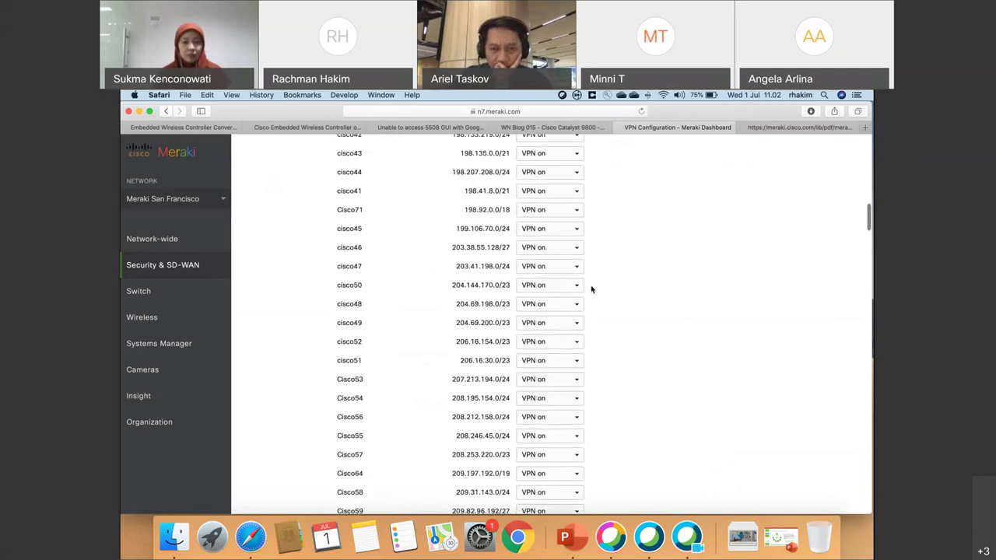
scroll(626, 301, down, 20)
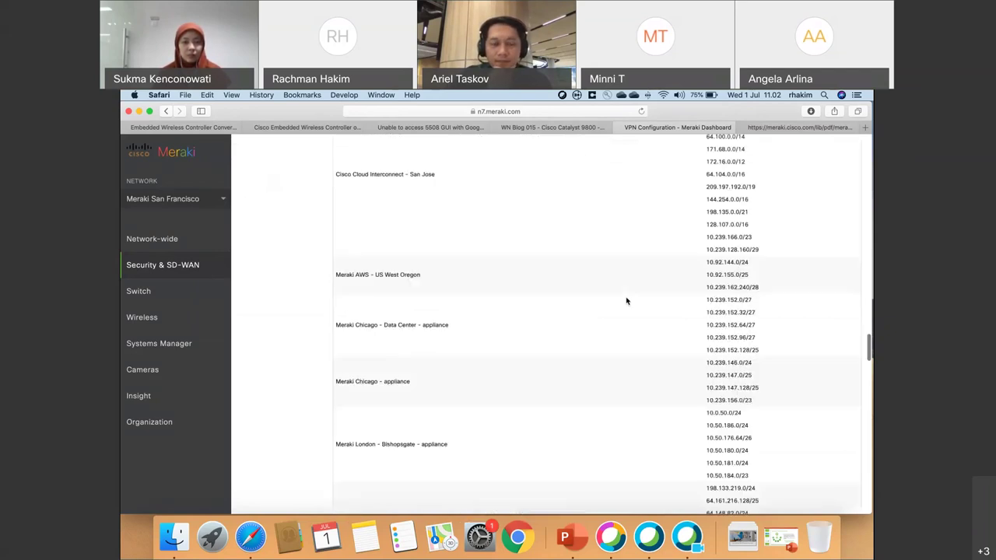
Step: Examine the NAT traversal options and the Remote VPN participants list with each network's subnets
scroll(626, 301, up, 3)
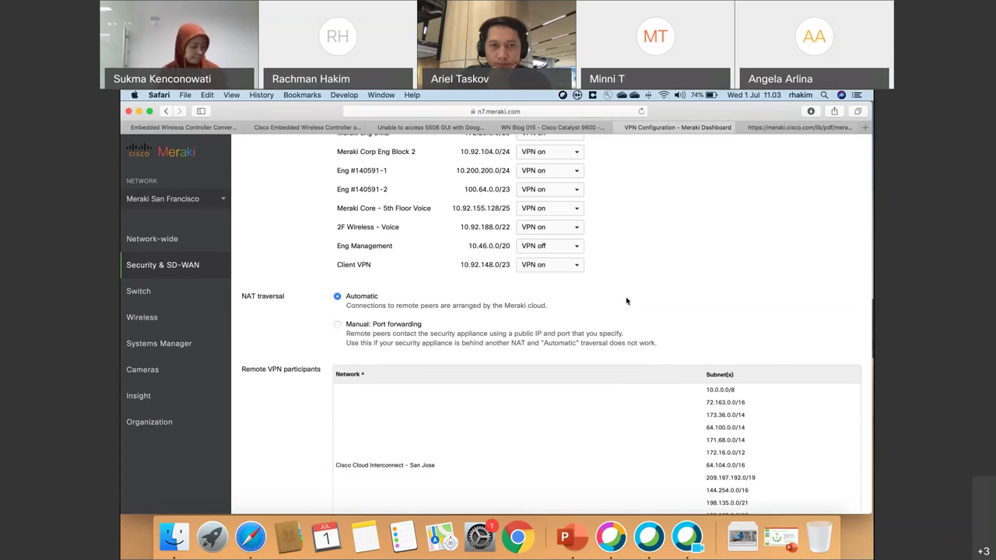
scroll(627, 301, down, 2)
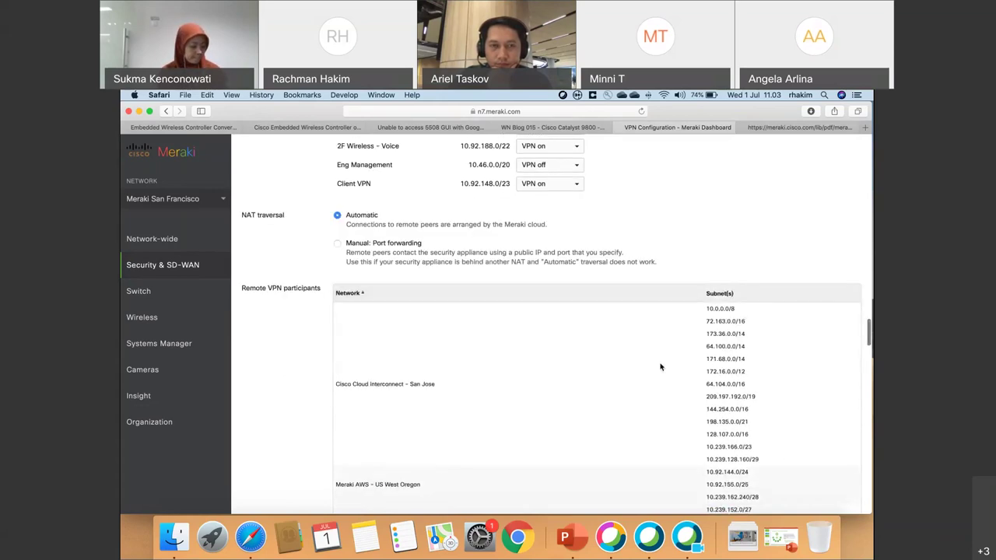
scroll(660, 367, down, 4)
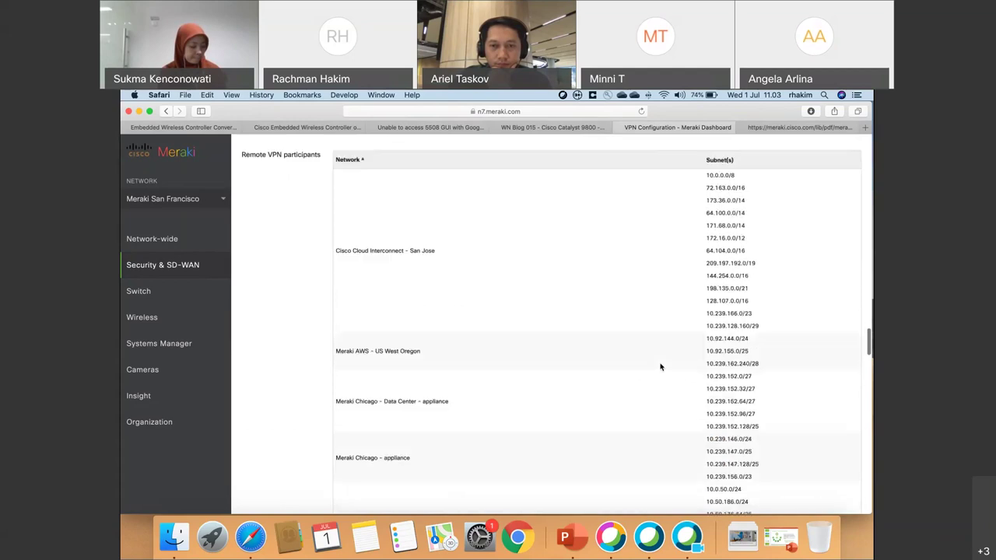
scroll(660, 367, up, 5)
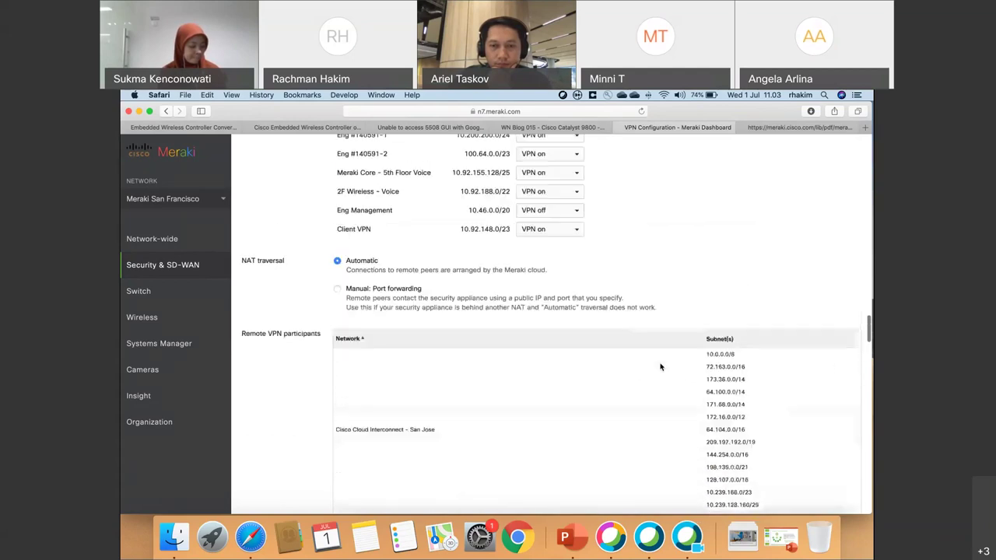
drag(238, 336, 323, 336)
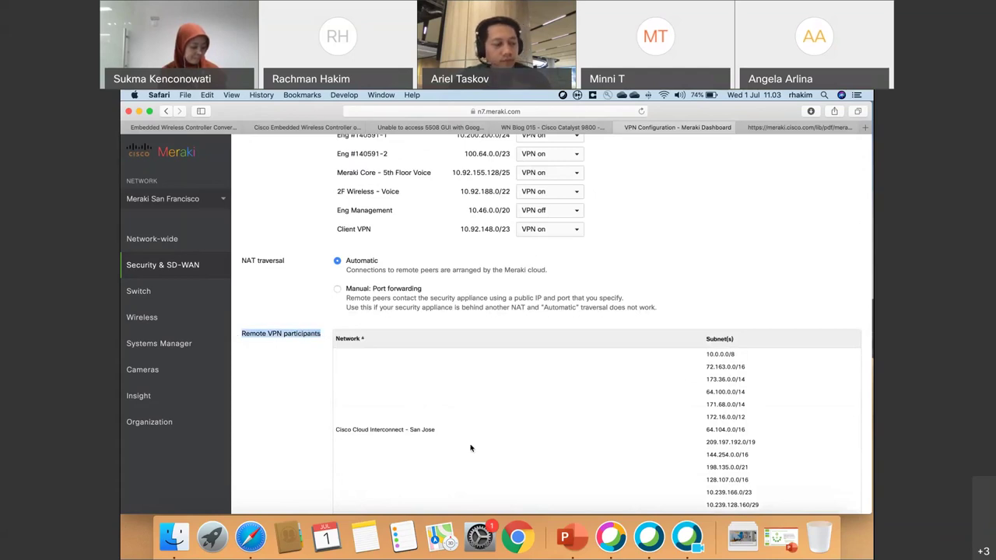
scroll(470, 447, down, 10)
scroll(470, 448, down, 10)
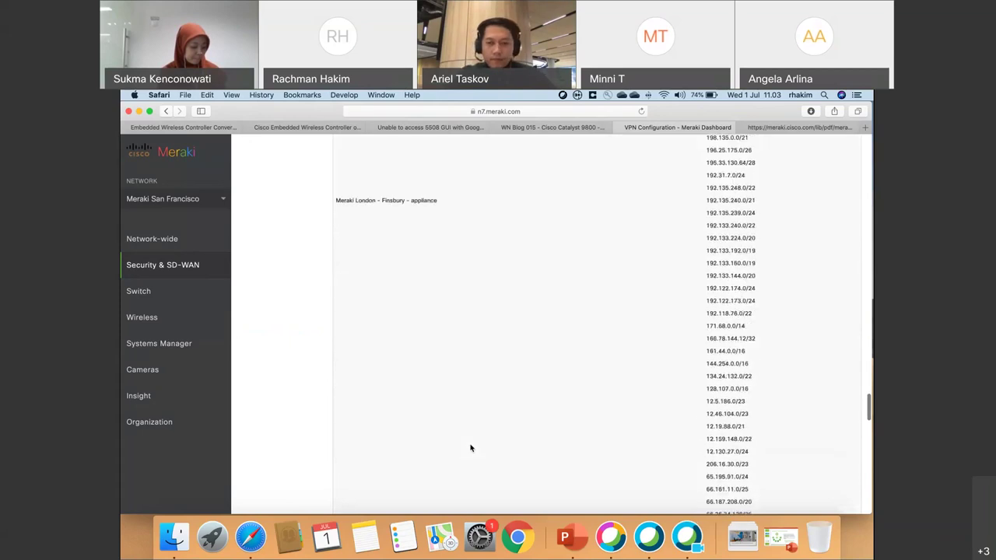
Step: Review the organization-wide VPN settings, including concentrator priority, non-Meraki VPN peers and the site-to-site outbound firewall, and check the organization's network list
scroll(470, 447, down, 5)
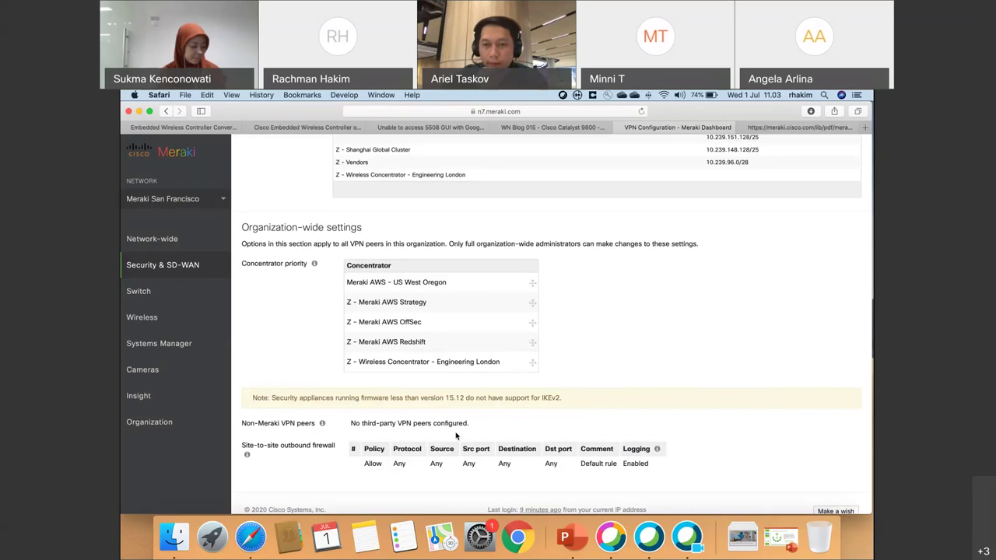
click(221, 201)
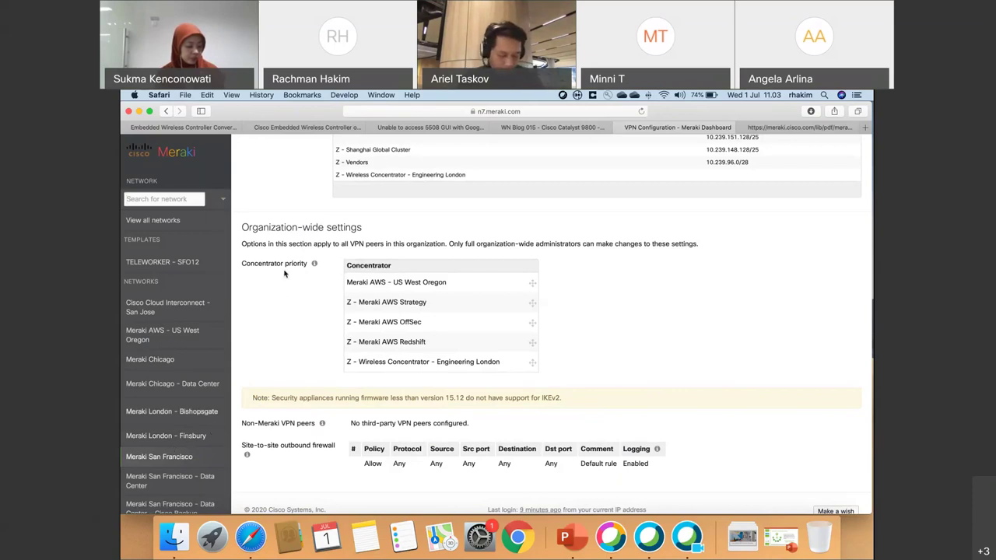
click(304, 301)
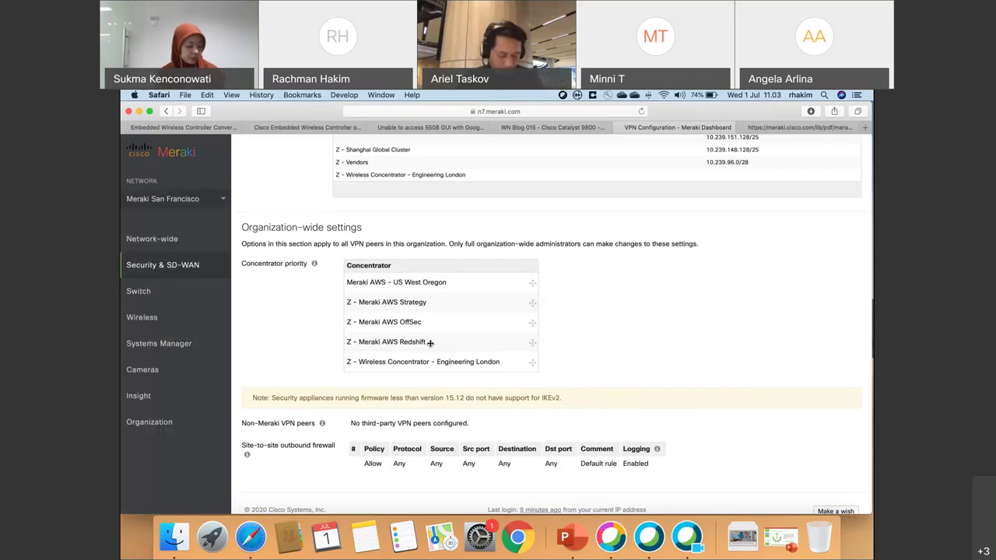
scroll(607, 372, up, 1)
scroll(606, 372, up, 1)
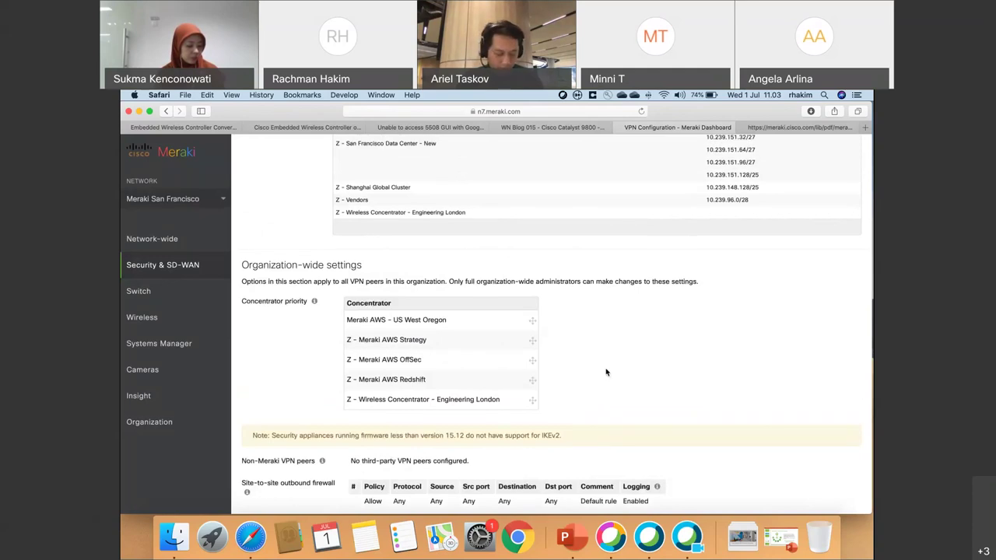
scroll(606, 372, down, 3)
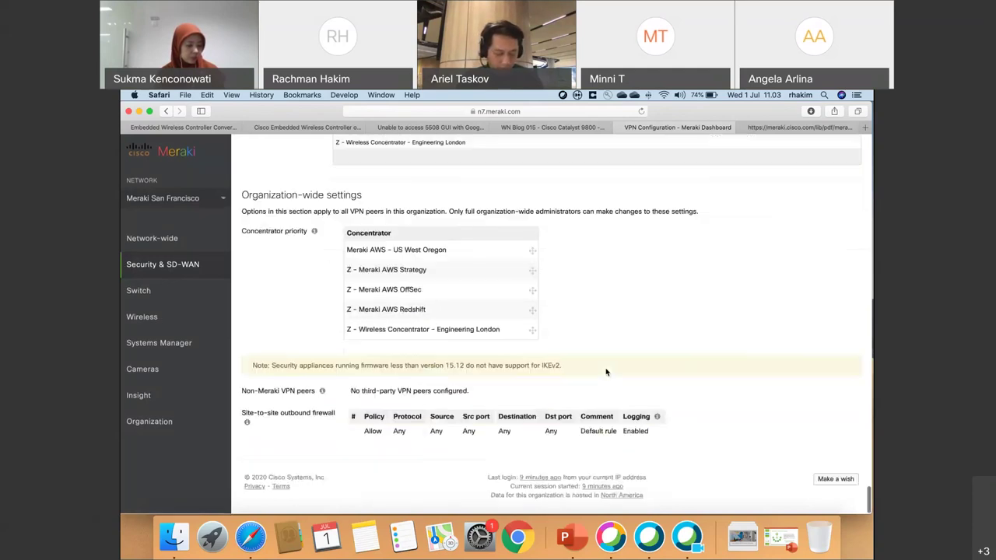
Step: Open the Client VPN page, review its IPsec settings and switch the authentication to Active Directory to view the server fields
mouse_move(205, 265)
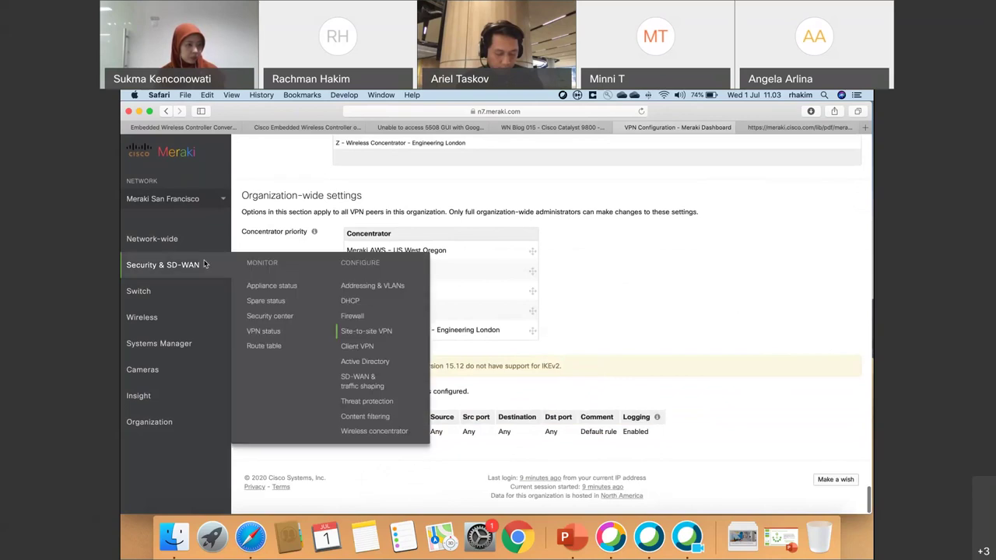
click(367, 347)
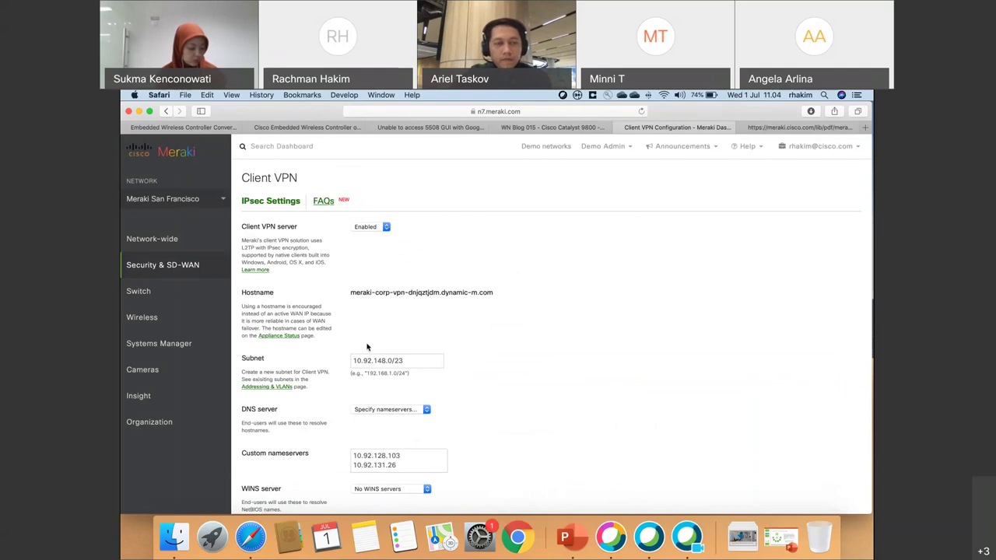
scroll(480, 355, down, 5)
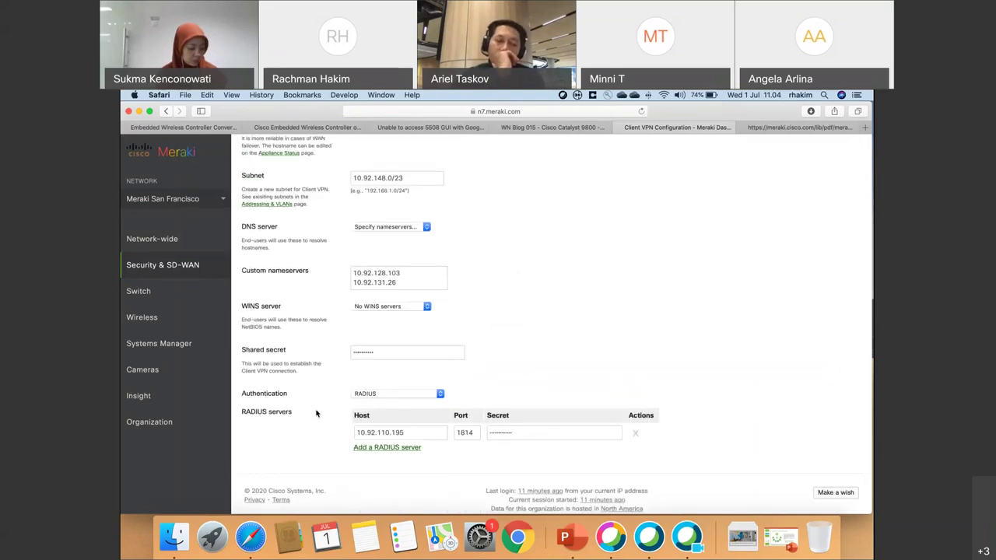
click(396, 393)
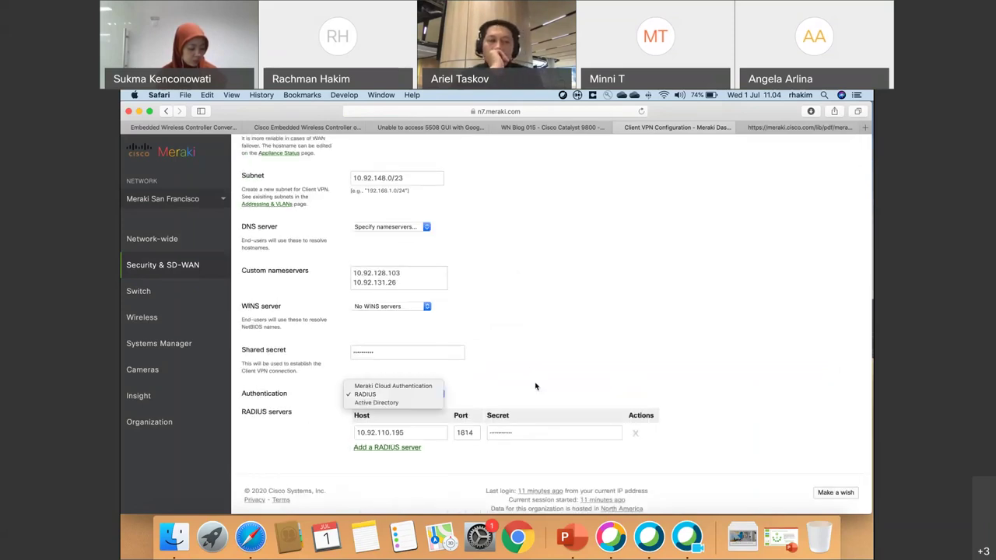
click(391, 403)
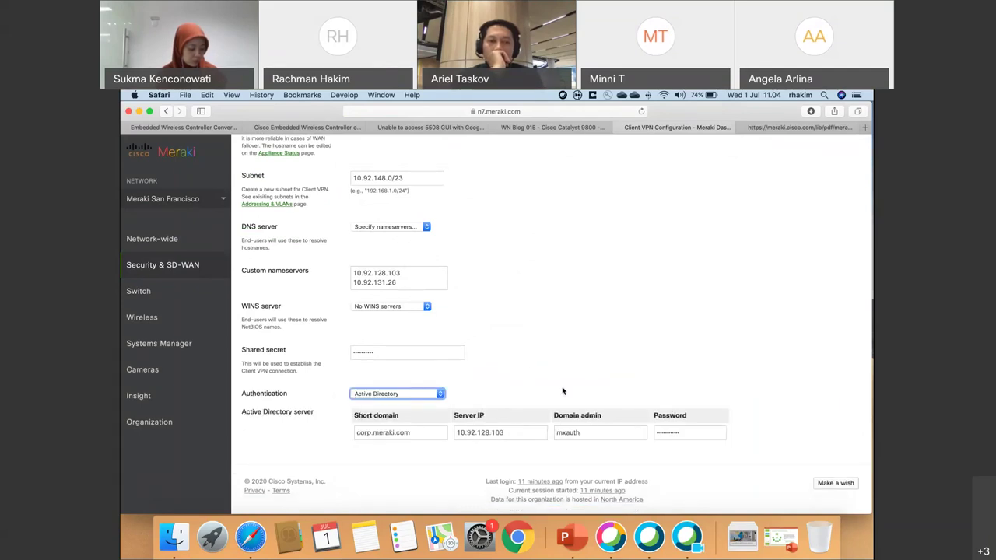
scroll(326, 422, up, 5)
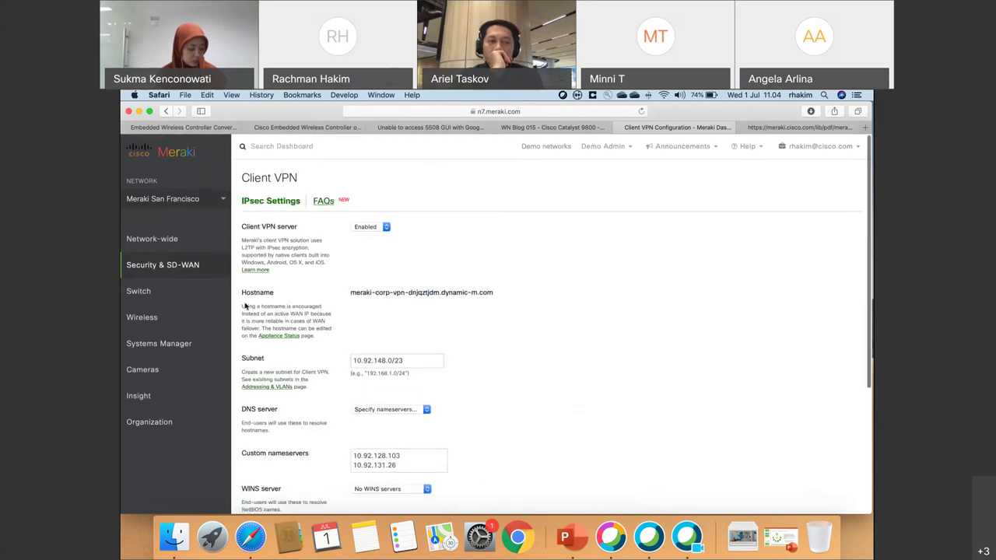
Step: Open the Active Directory page and review the per-VLAN settings, Active Directory servers and LDAP policies
mouse_move(175, 266)
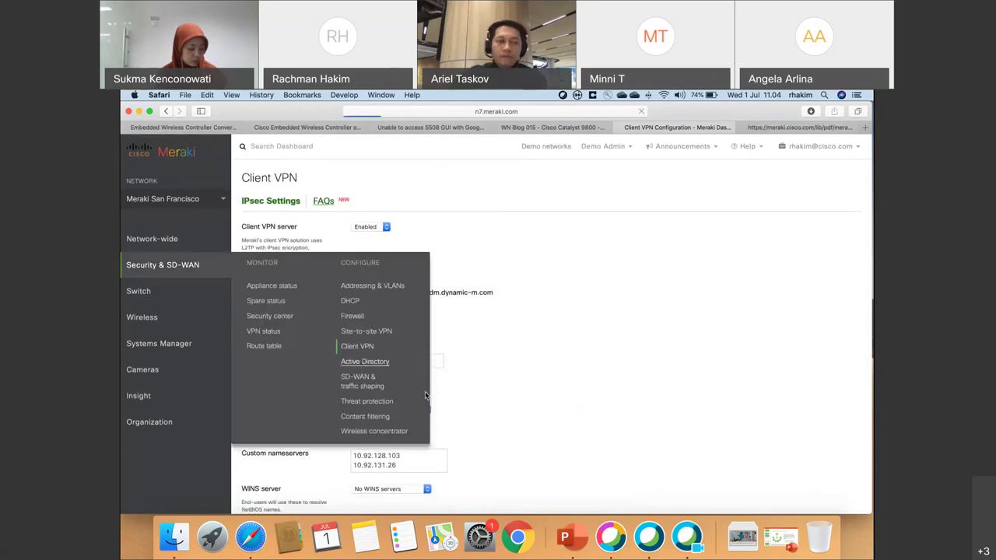
click(363, 362)
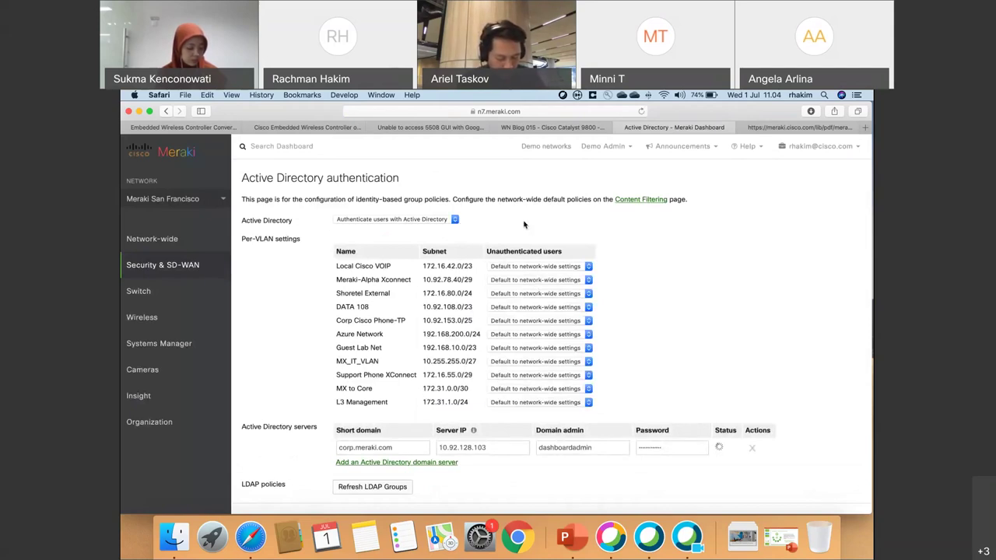
scroll(659, 340, down, 2)
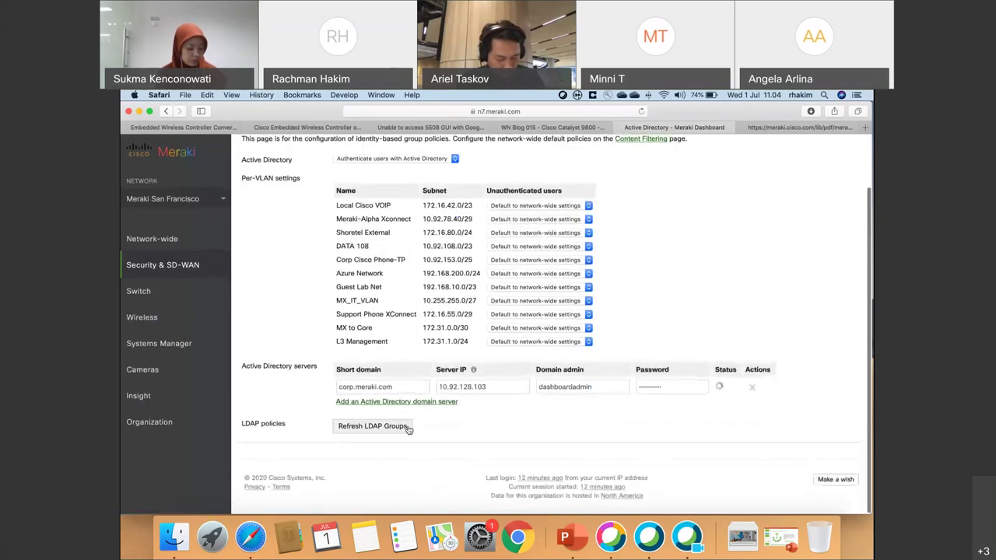
Step: Open the SD-WAN & traffic shaping page and expand the detailed up and down bandwidth limits for WAN 1, WAN 2 and Cellular
mouse_move(207, 270)
click(359, 381)
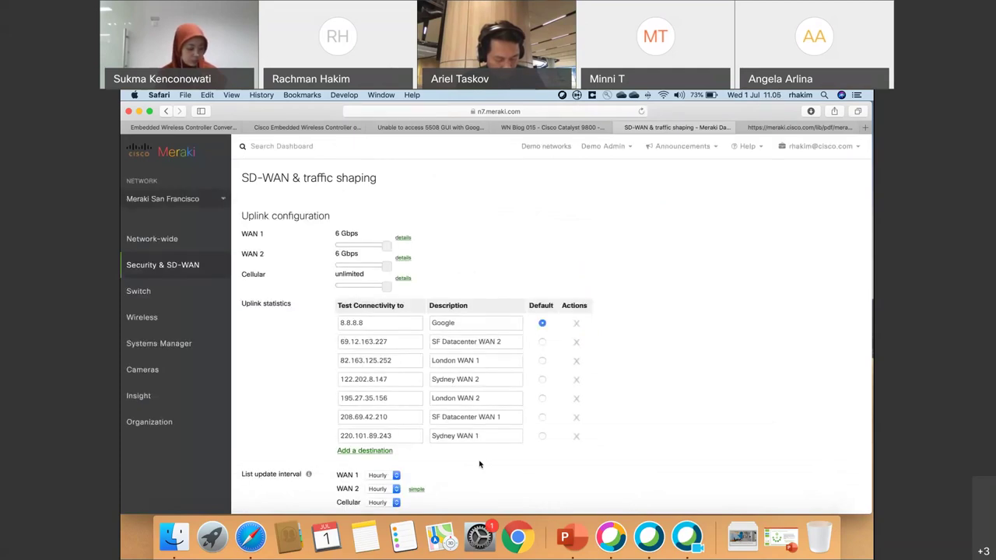
mouse_move(387, 246)
mouse_down()
mouse_move(347, 250)
mouse_move(387, 247)
mouse_up()
click(403, 237)
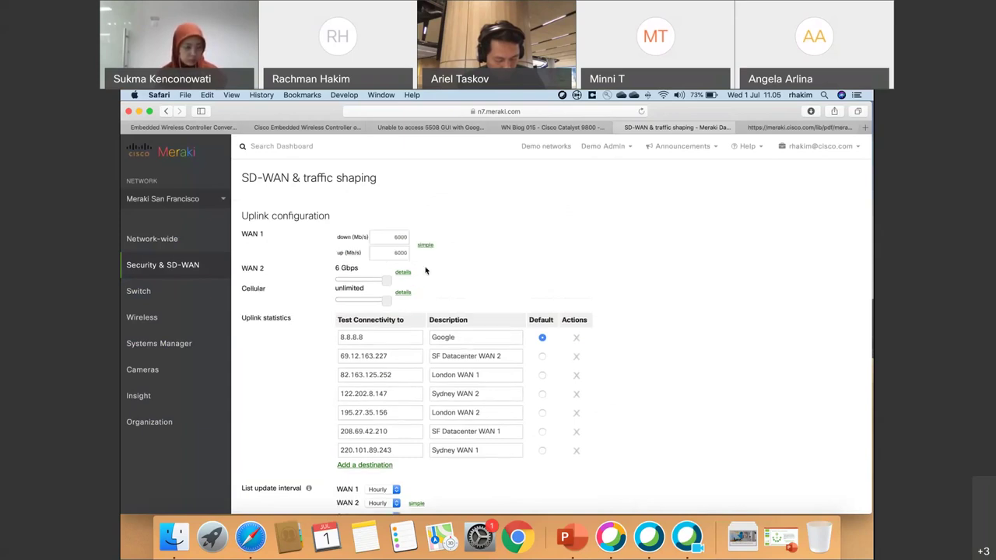
click(399, 236)
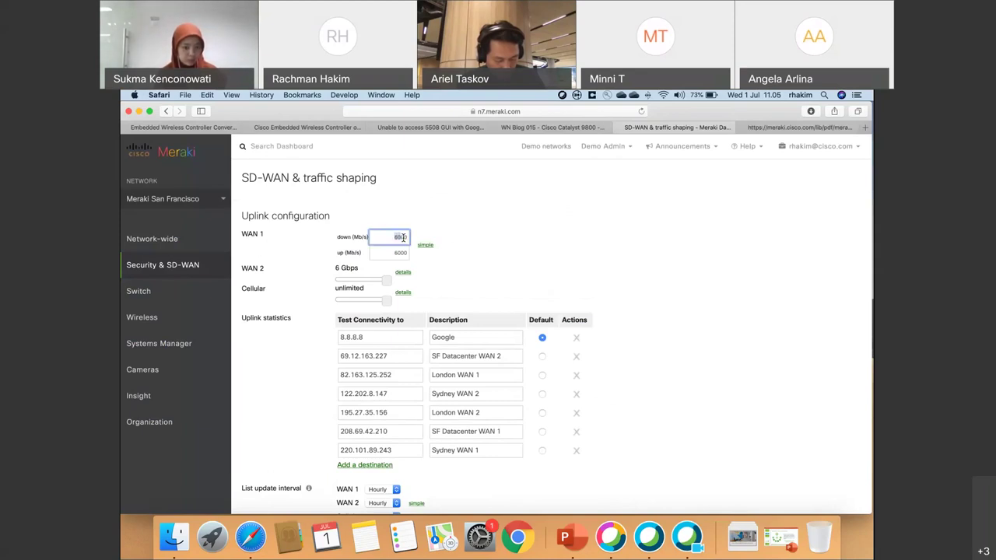
click(402, 254)
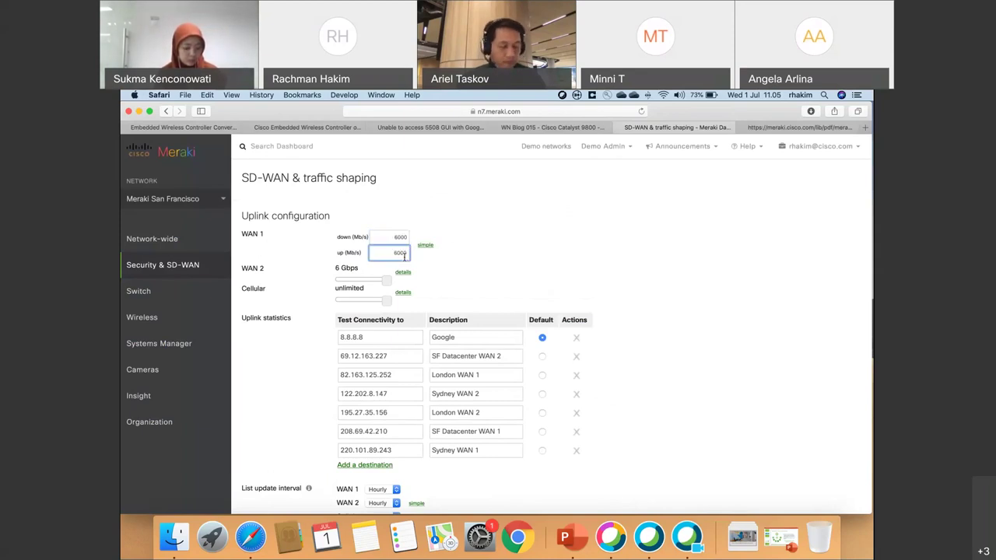
click(403, 293)
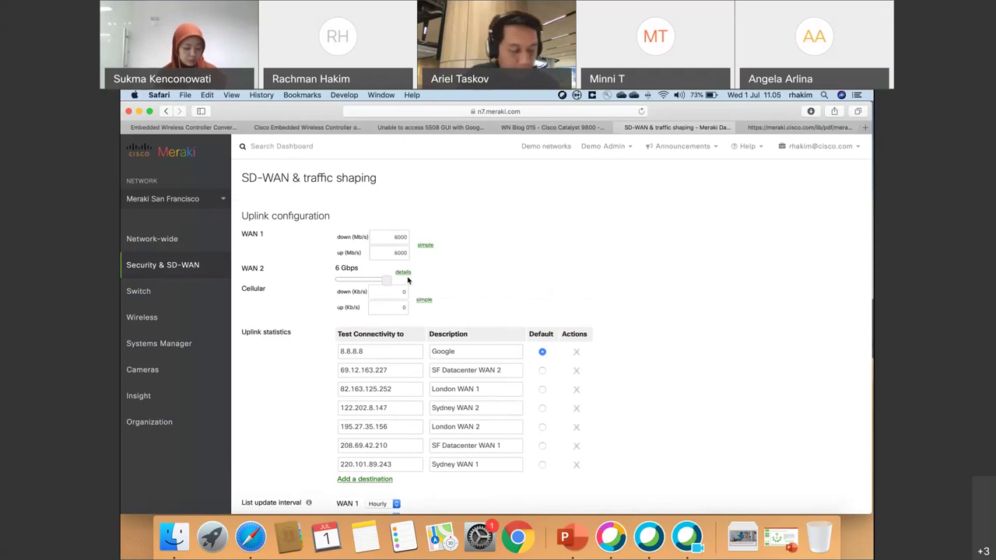
click(404, 273)
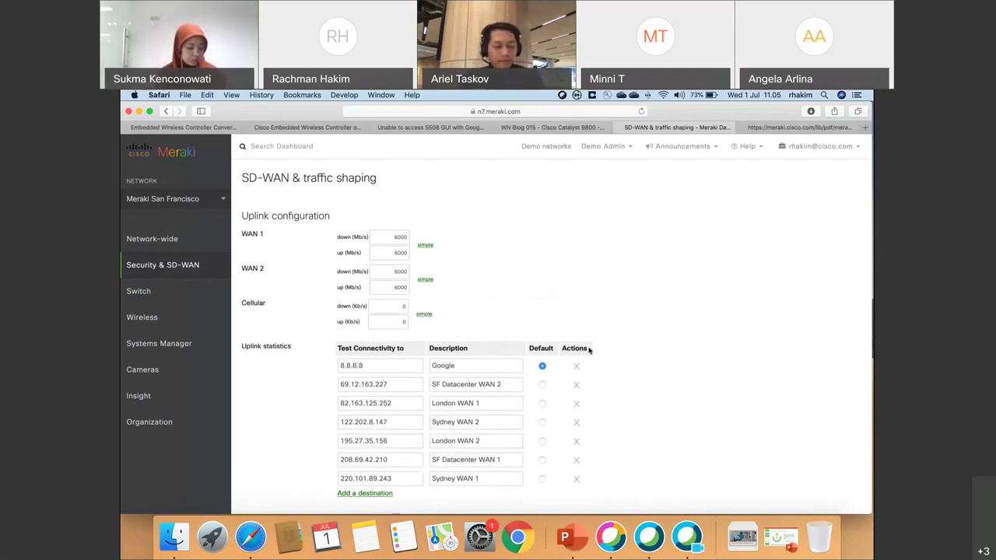
Step: Review the uplink statistics destinations and the list update interval choices for WAN 1, keeping it Hourly
scroll(622, 357, down, 3)
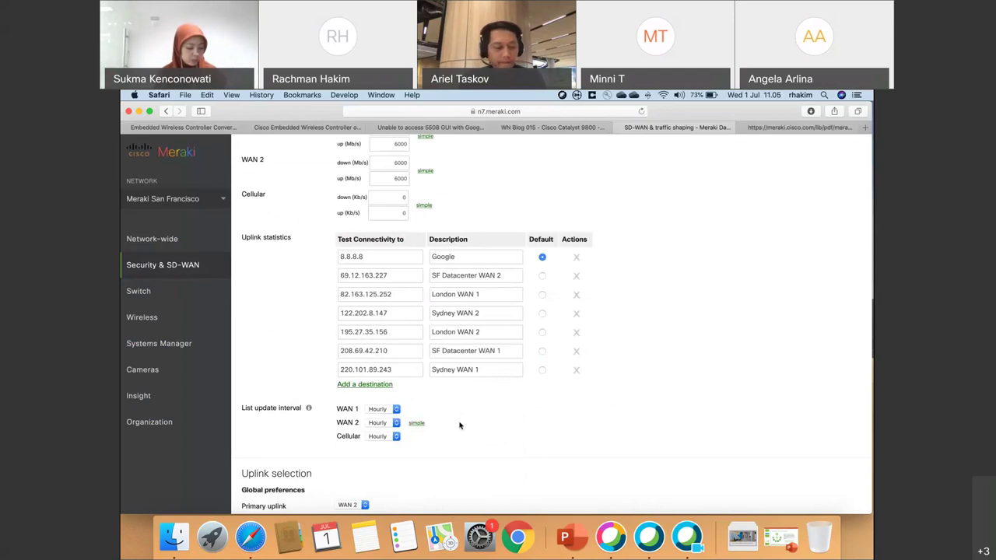
click(395, 410)
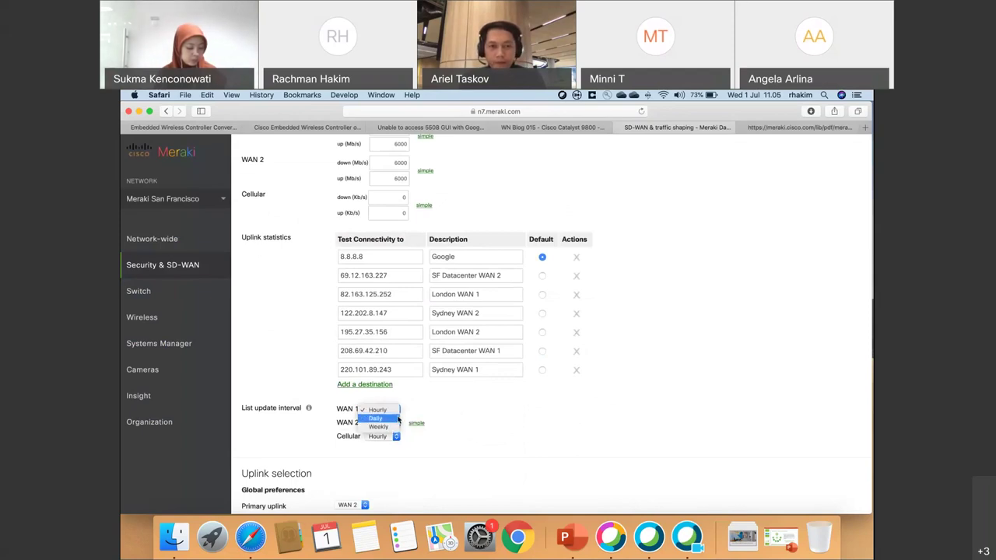
scroll(448, 424, down, 4)
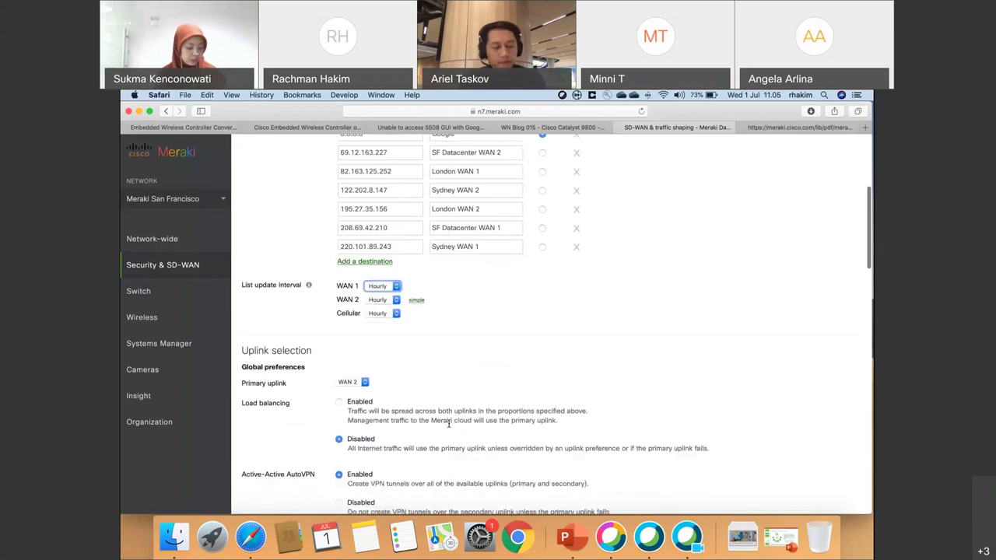
Step: Review the uplink selection's global preferences: the primary uplink choices, load balancing, and the enabled Active-Active AutoVPN description
scroll(448, 424, down, 2)
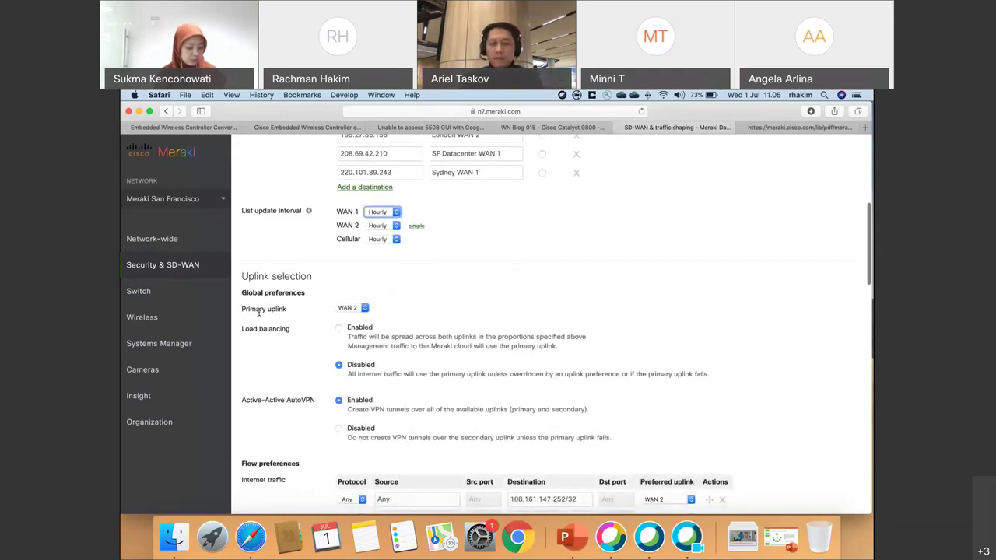
click(352, 308)
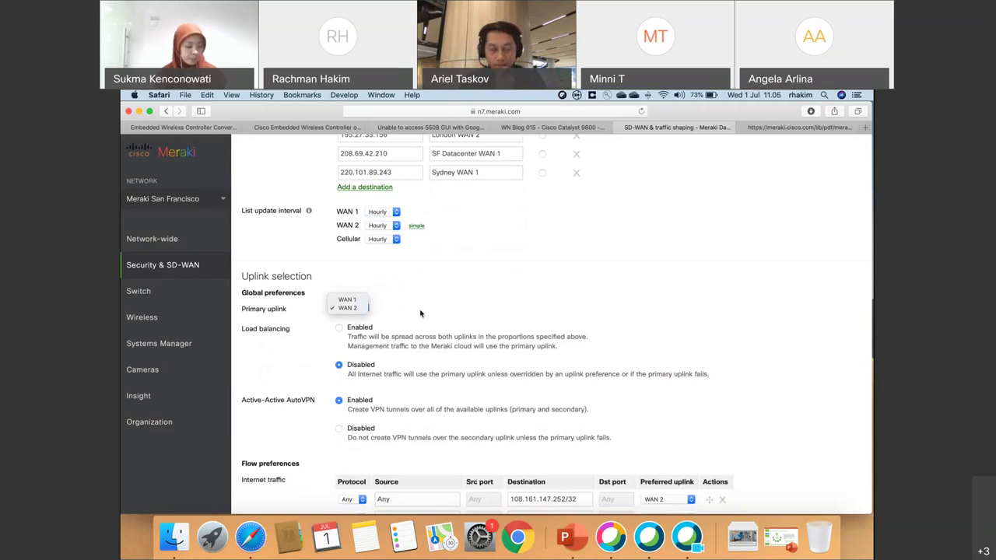
click(420, 313)
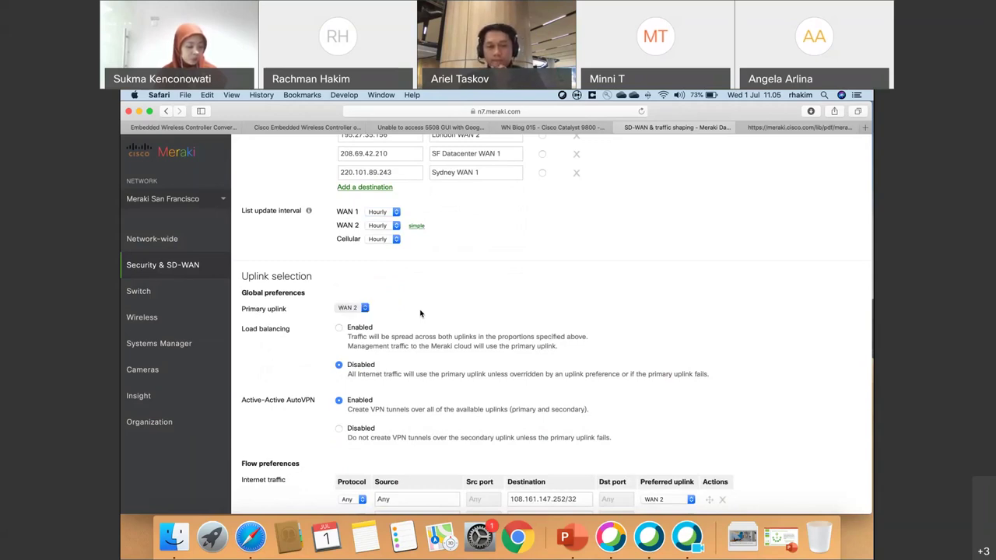
click(363, 308)
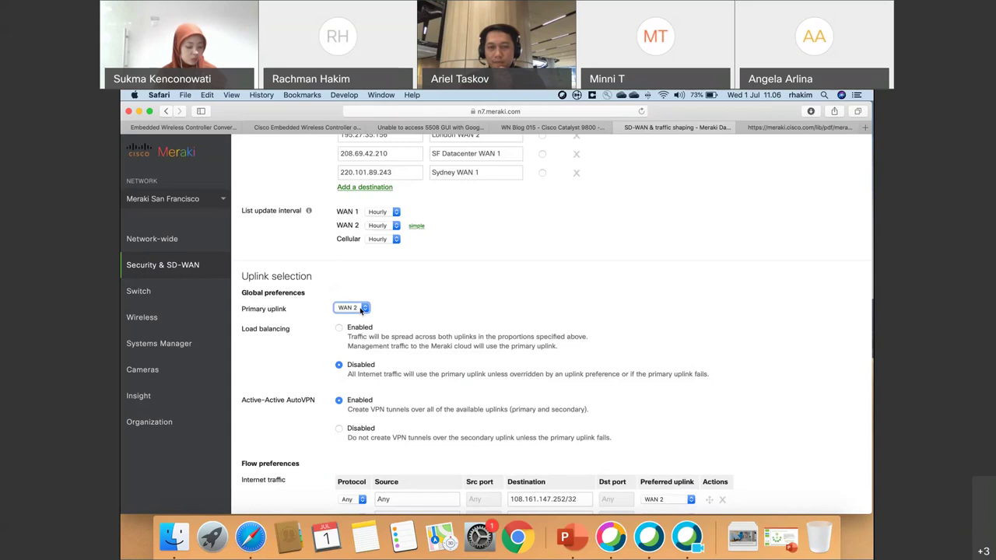
scroll(421, 339, down, 2)
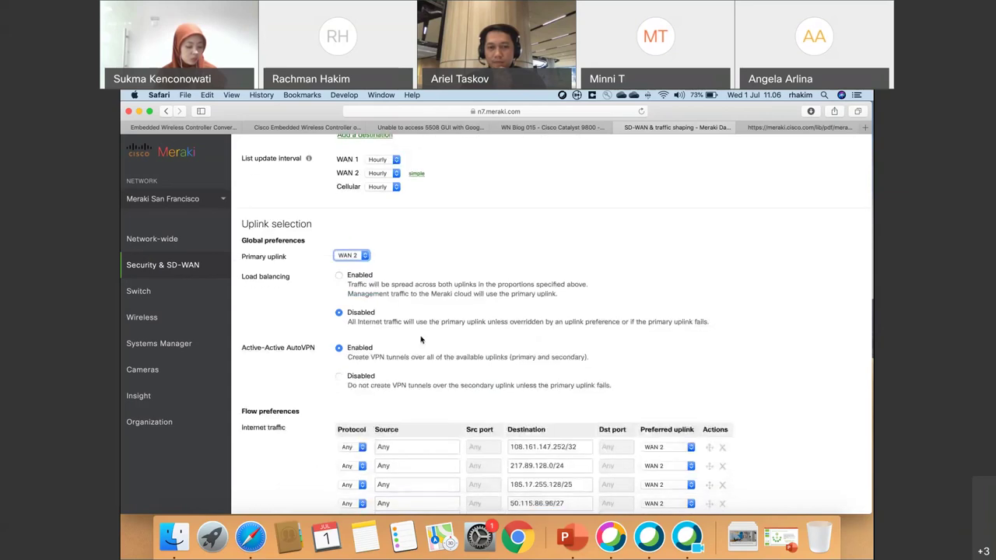
drag(238, 352, 393, 363)
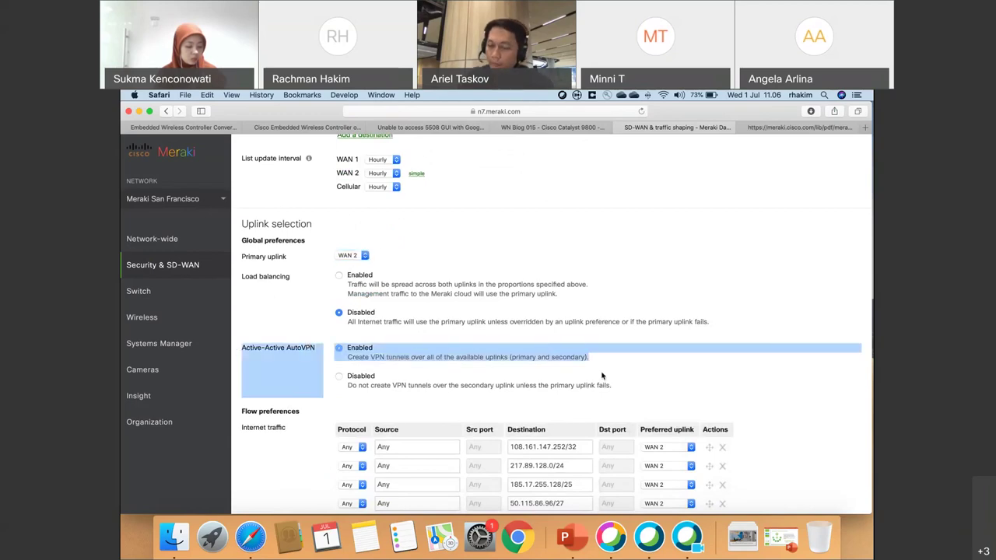
Step: Review the Internet traffic flow preferences and continue through the page to the SD-WAN policies section
click(625, 353)
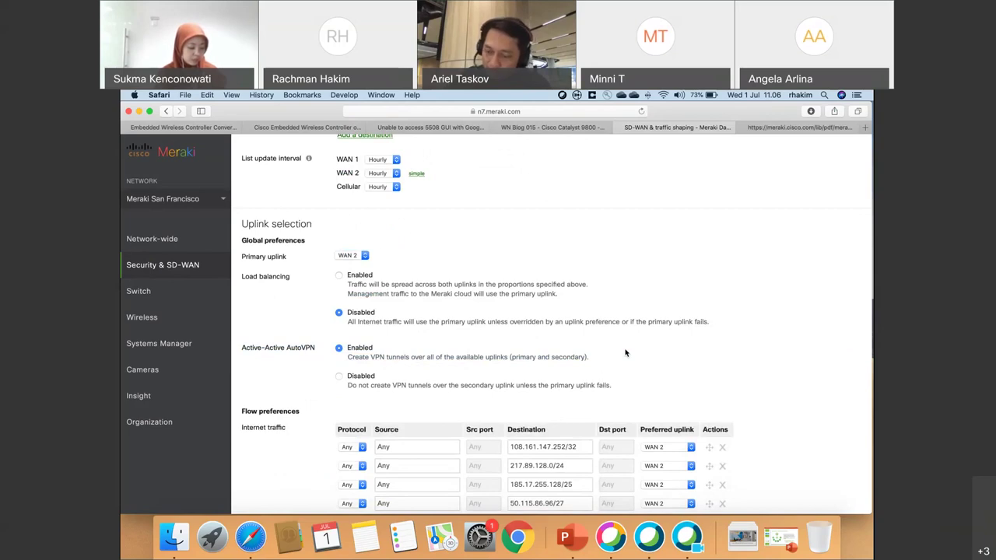
scroll(791, 394, down, 5)
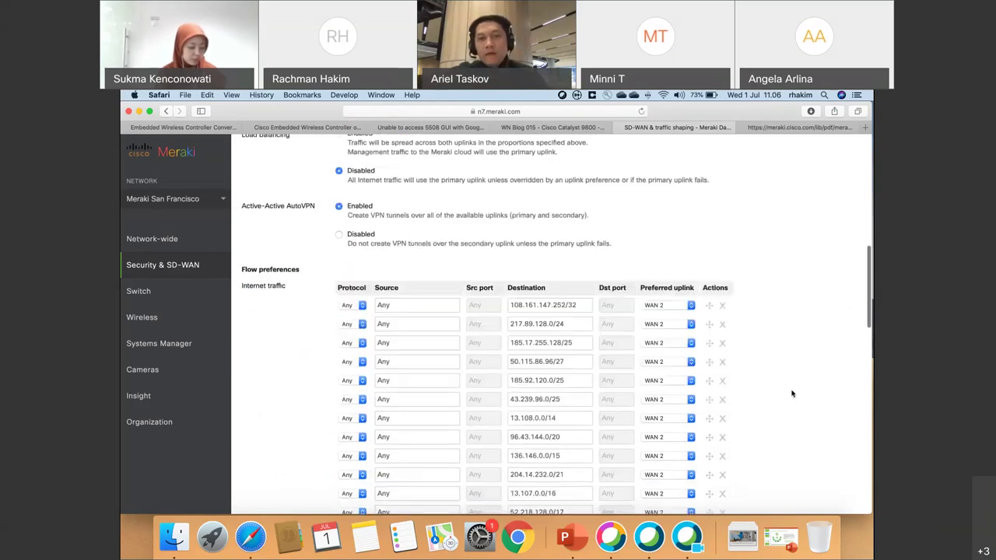
scroll(791, 393, down, 20)
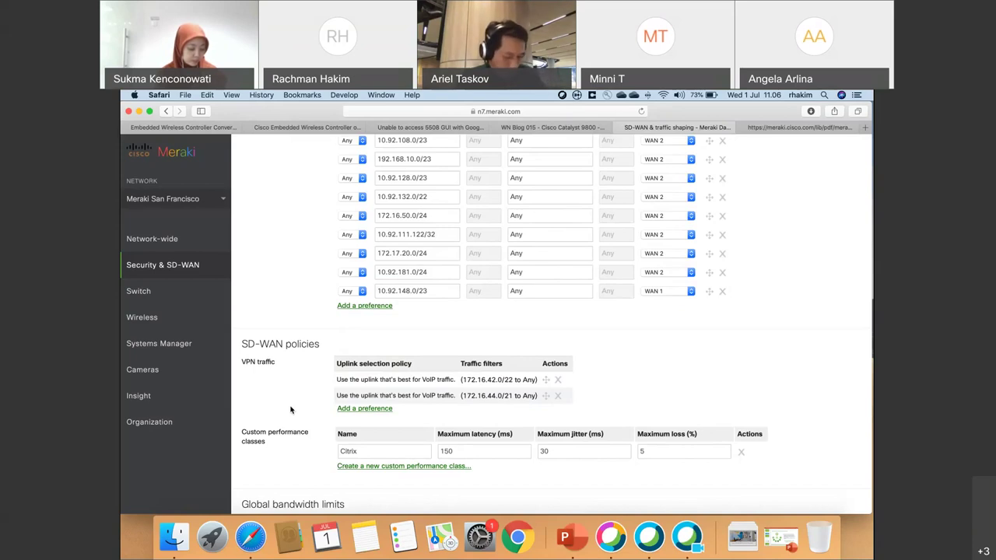
Step: Open a new VPN traffic uplink preference and check its preferred uplink choices, keeping Best for VoIP
click(347, 409)
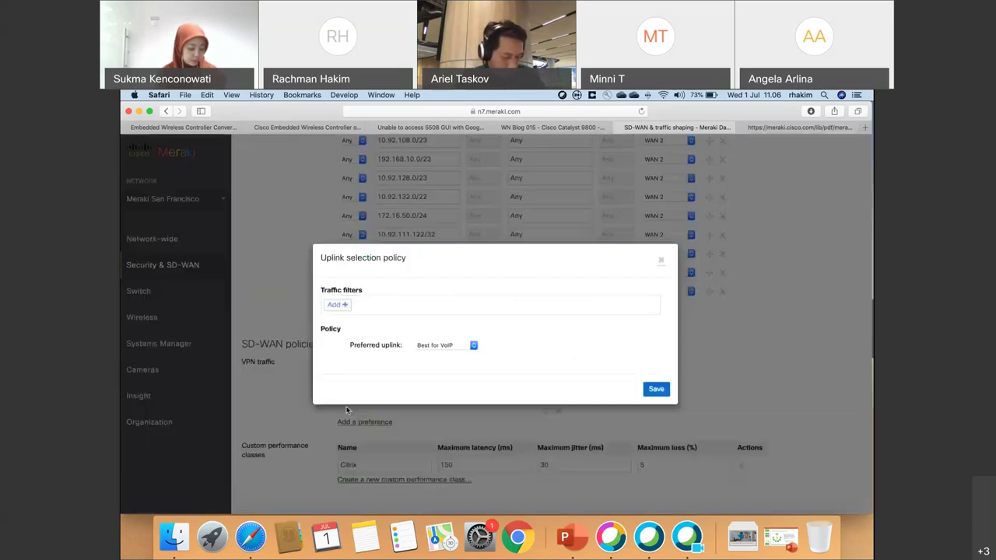
click(464, 346)
click(493, 352)
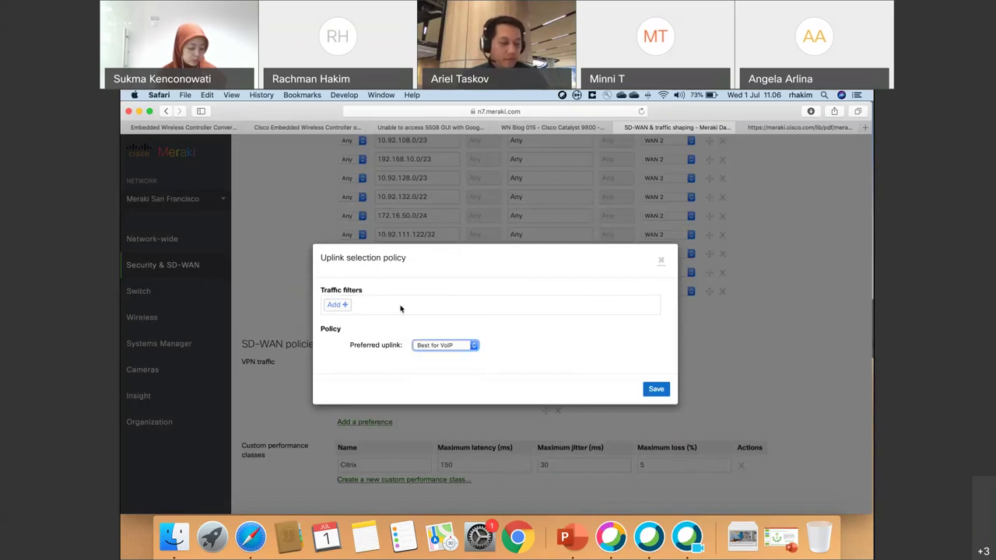
Step: Browse the traffic filter categories, including Video & music, Peer-to-peer, Gaming and Databases & cloud services, and close the uplink selection policy without saving
click(400, 309)
scroll(407, 427, down, 3)
scroll(408, 427, up, 3)
scroll(360, 398, down, 3)
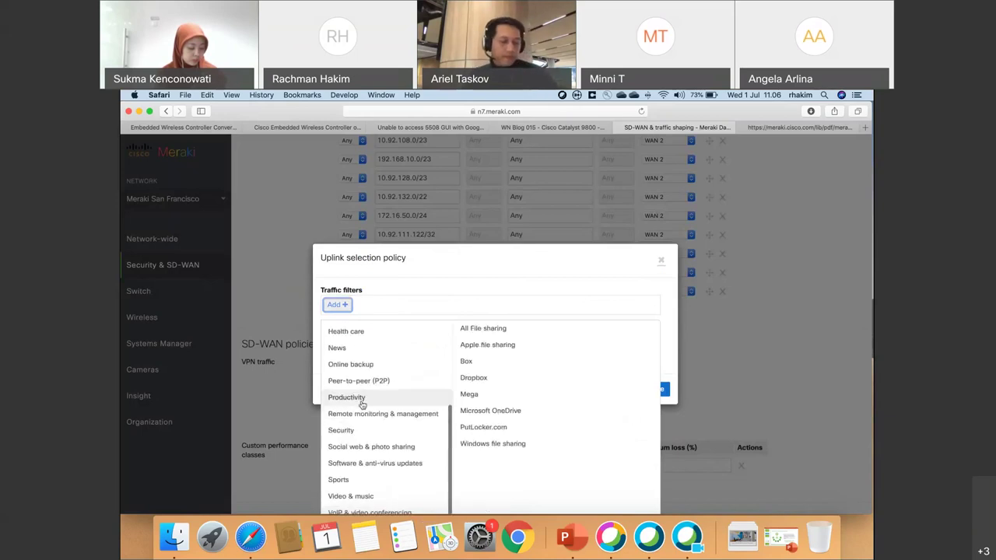
mouse_move(352, 502)
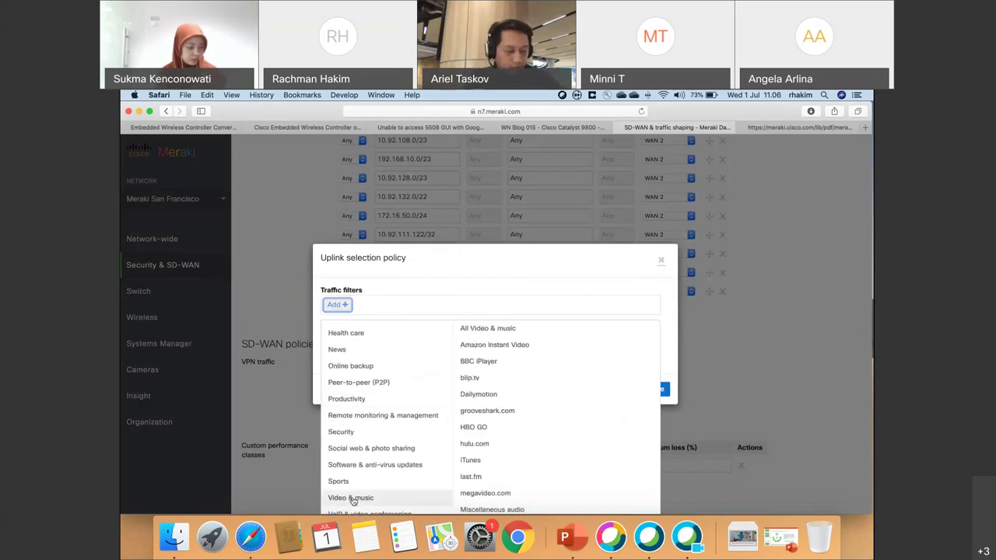
mouse_move(386, 383)
scroll(391, 387, up, 2)
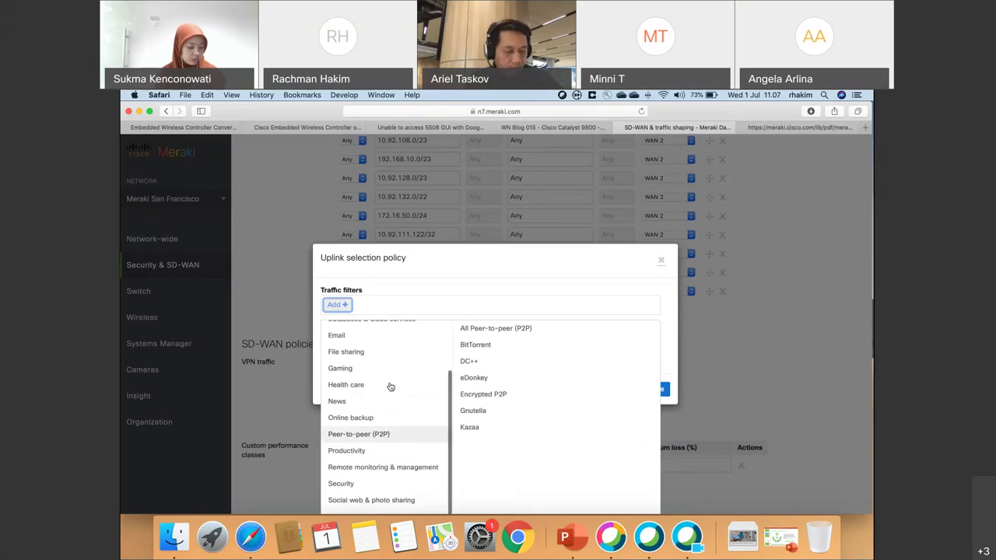
scroll(390, 386, up, 1)
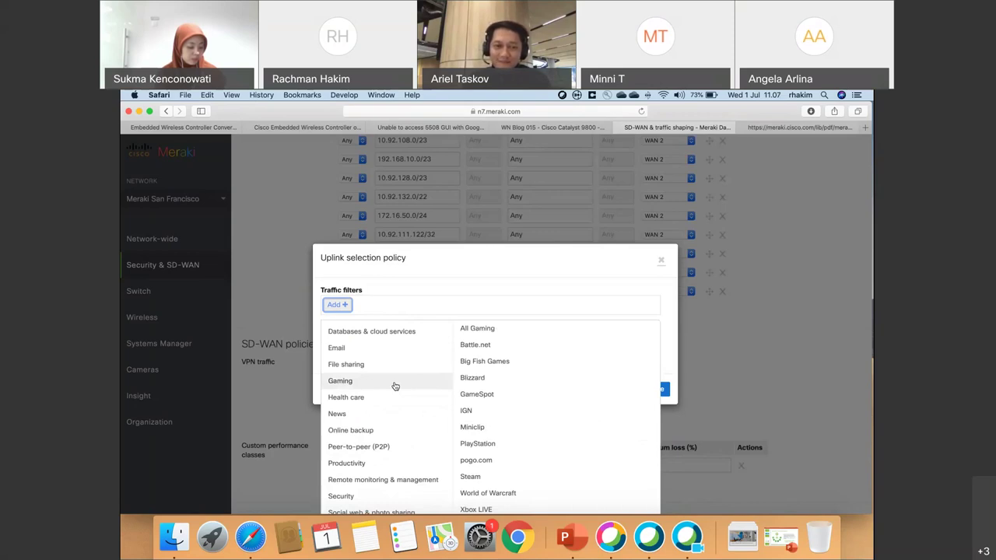
mouse_move(408, 336)
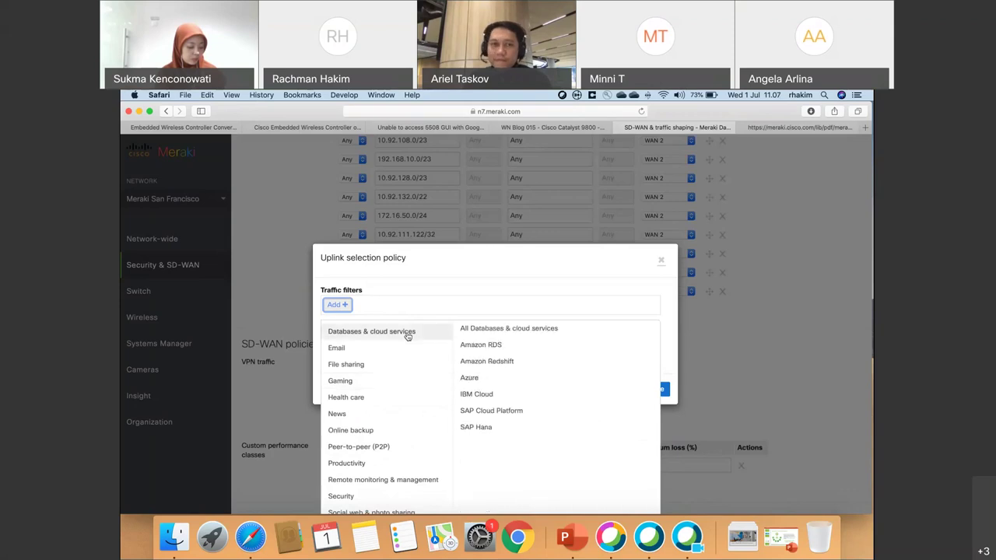
click(661, 263)
Step: Set the global per-client bandwidth limit to 10 Mbps and show its detailed down and up values
scroll(628, 384, down, 5)
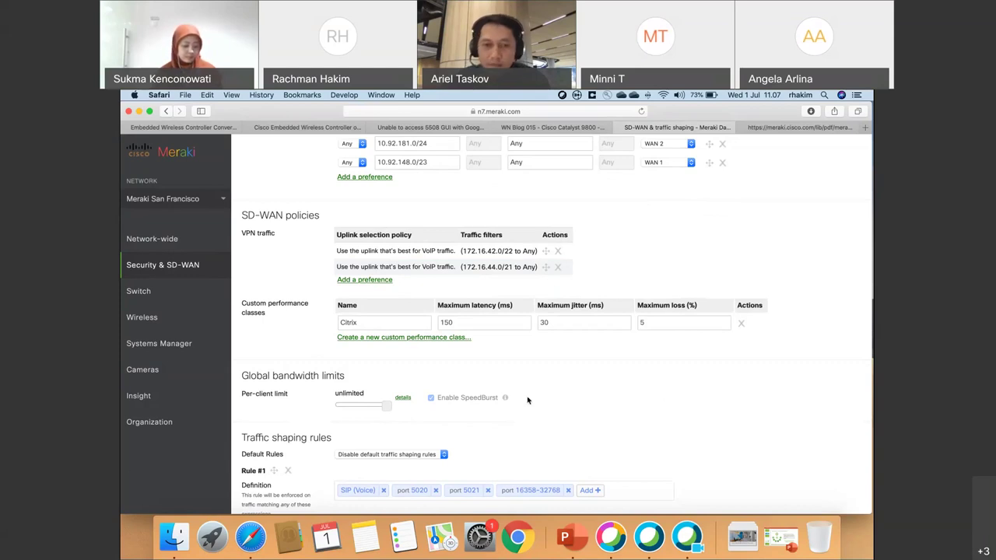
mouse_move(385, 405)
mouse_down()
mouse_move(344, 405)
mouse_move(401, 405)
mouse_up()
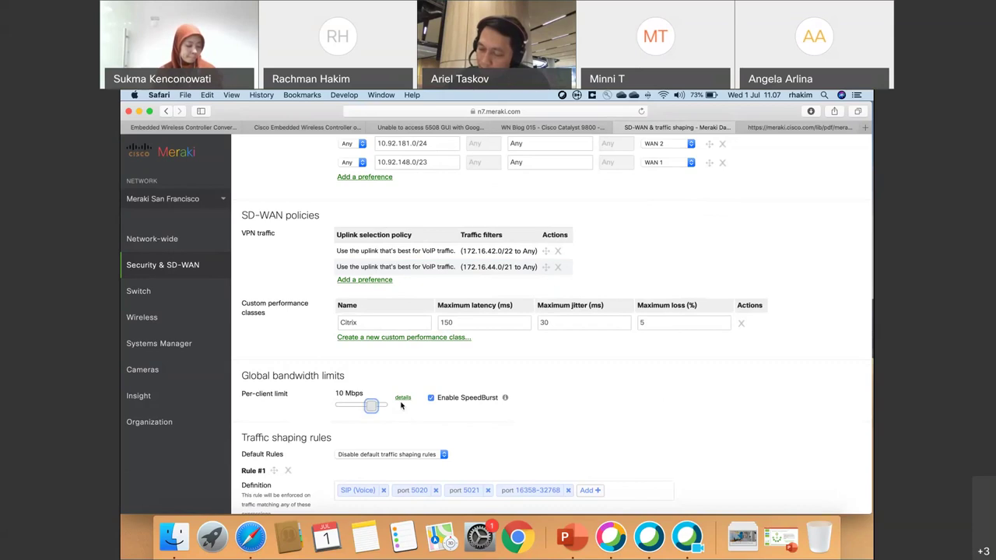
click(402, 398)
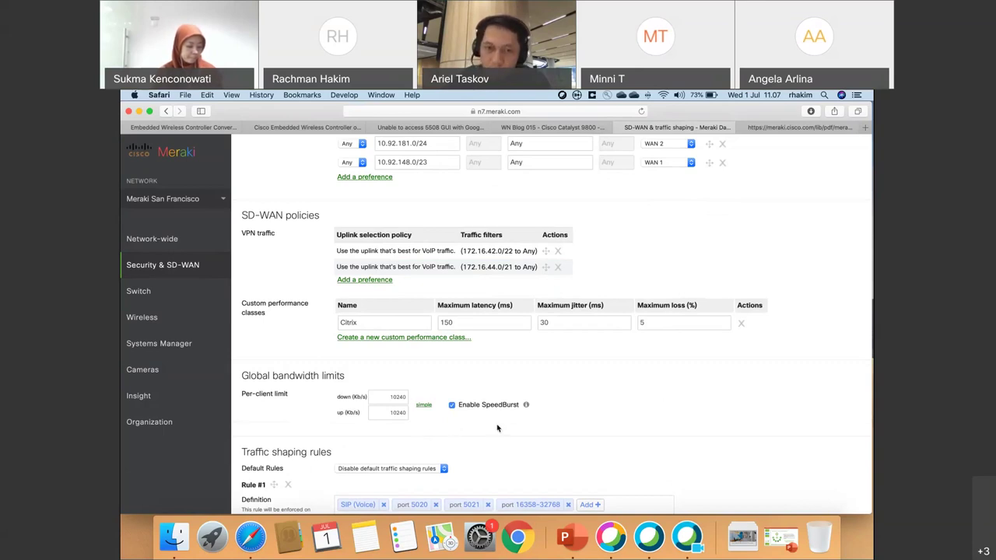
Step: Review the traffic shaping rules and the bandwidth limit choices for Rule #2, keeping the custom limit option
scroll(497, 428, down, 5)
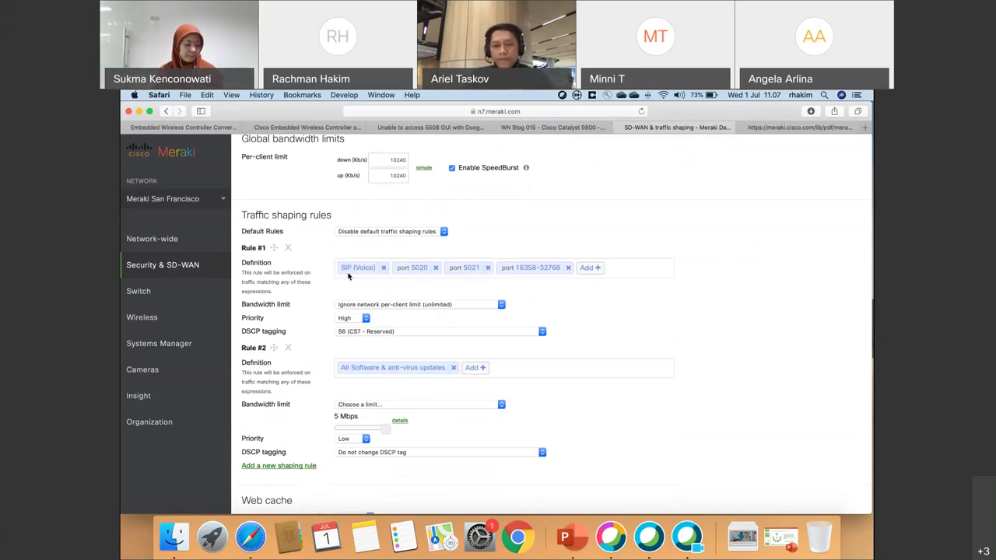
scroll(596, 384, down, 3)
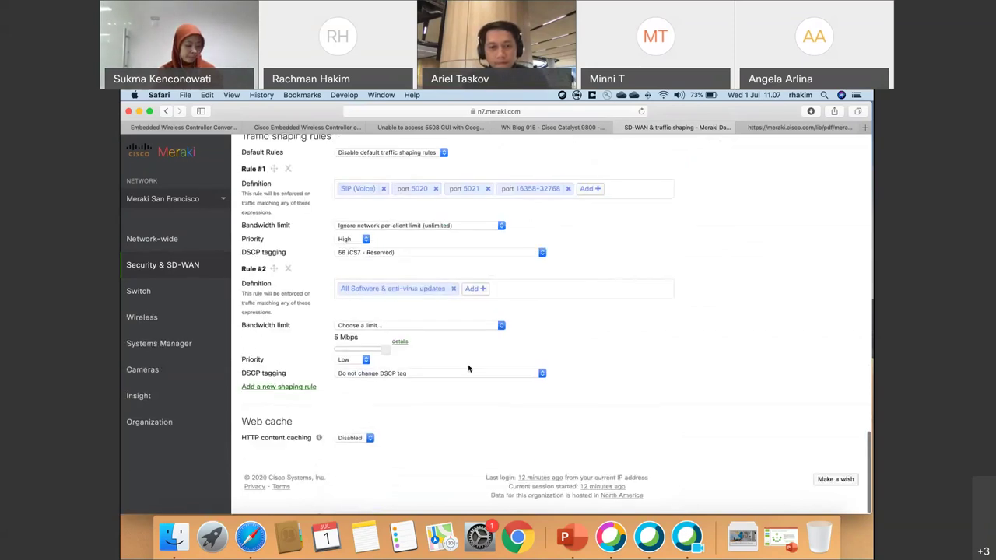
click(448, 330)
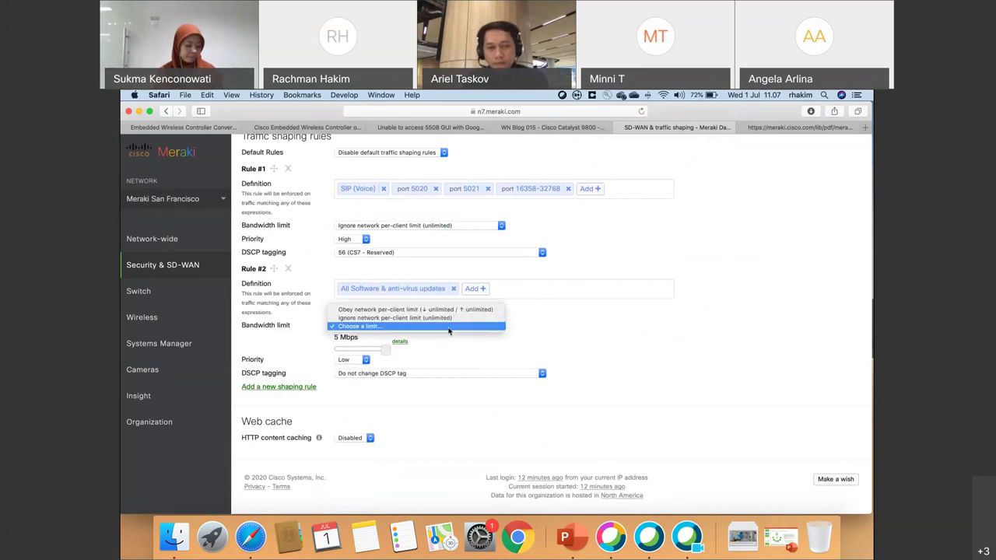
click(512, 351)
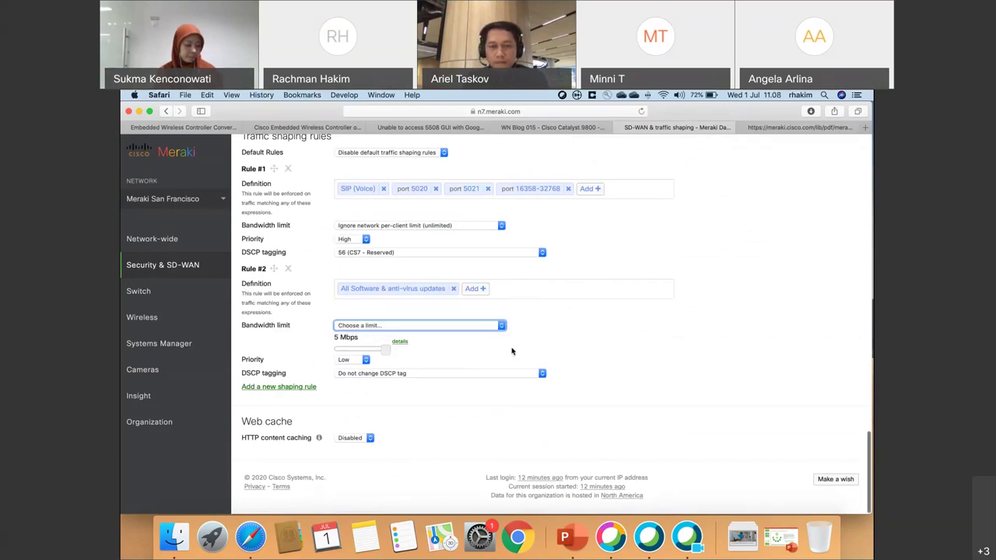
scroll(511, 349, up, 1)
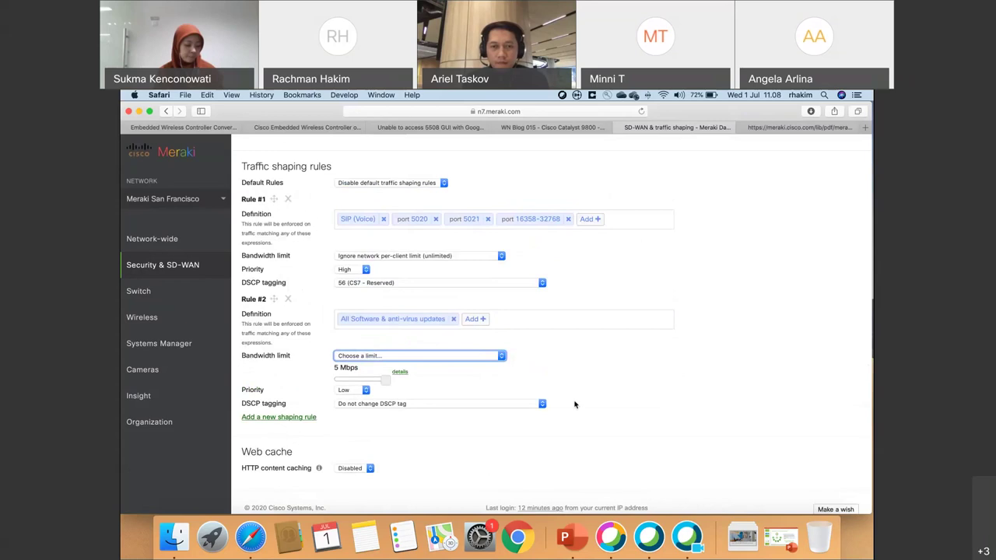
Step: Review the DSCP tagging choices for Rule #2 without changing the tag, and examine the Web cache setting
click(506, 404)
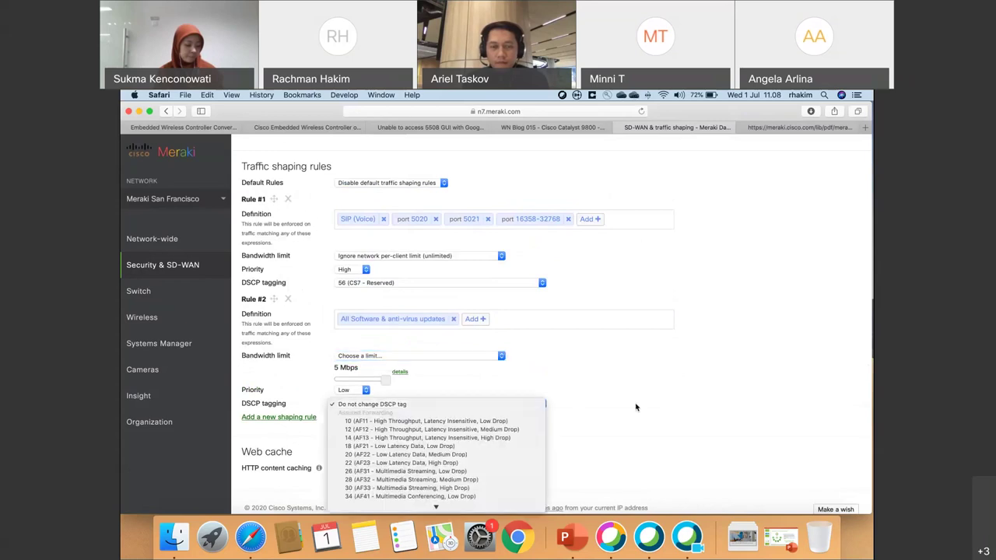
click(635, 407)
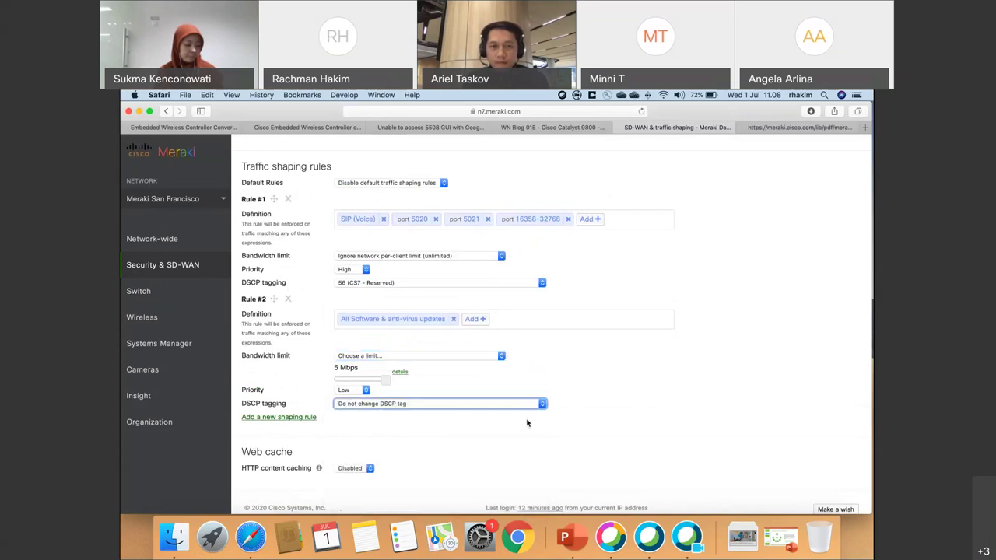
click(456, 405)
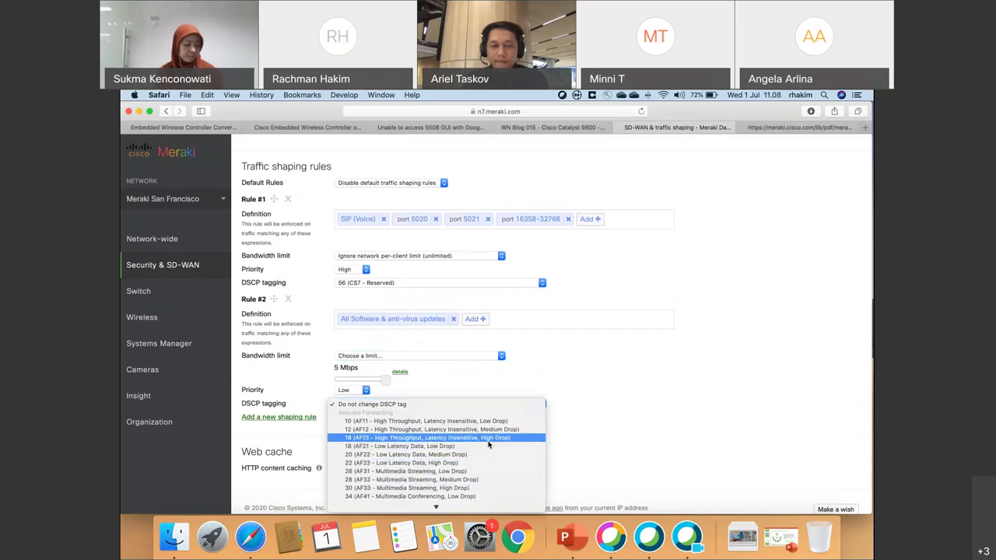
scroll(470, 478, down, 3)
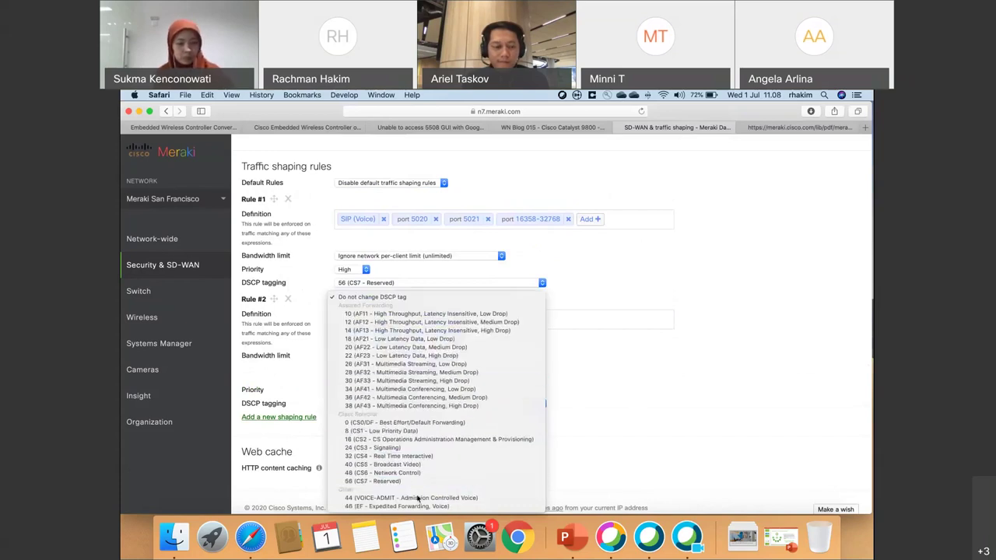
click(586, 424)
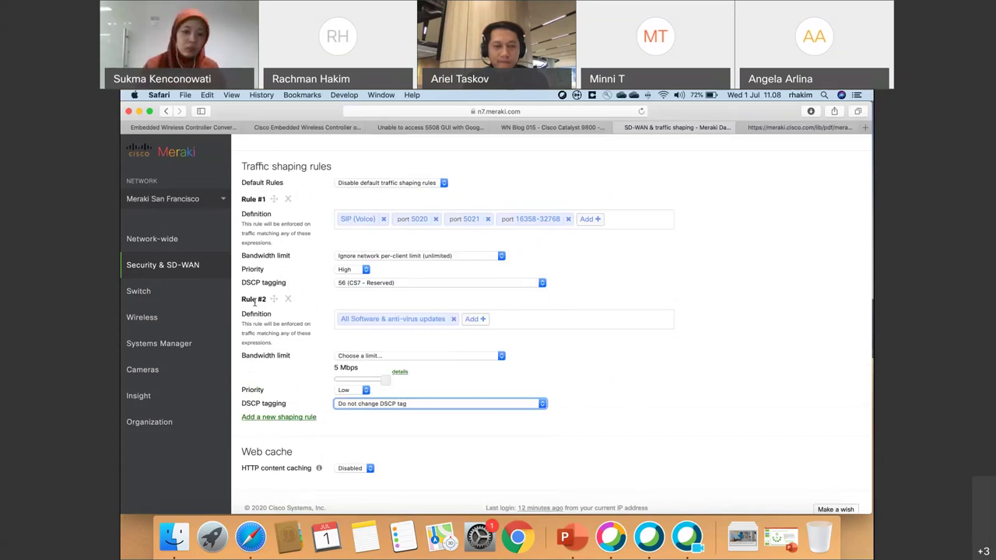
triple_click(309, 456)
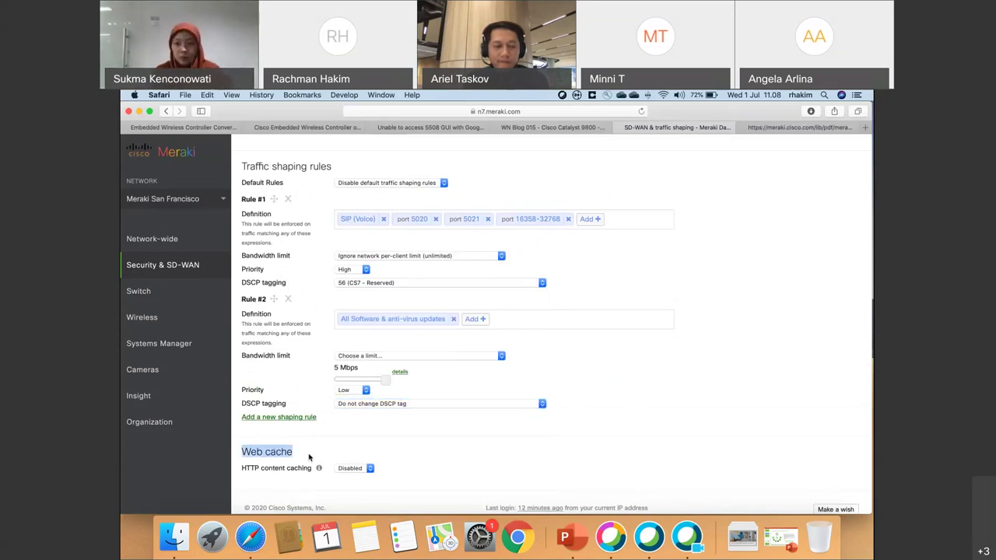
mouse_move(319, 469)
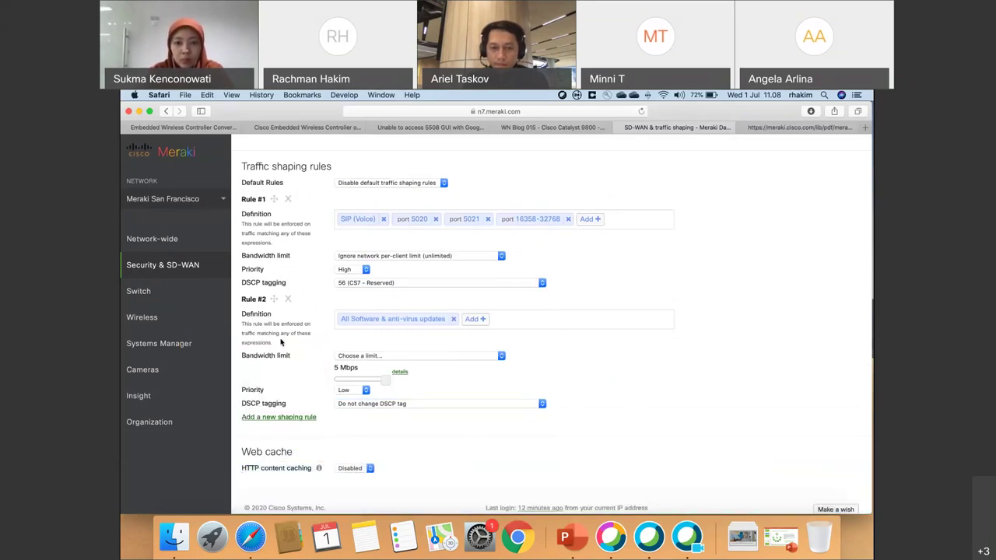
Step: Open the Threat protection page and review the Advanced Malware Protection mode and whitelisted URLs
mouse_move(215, 272)
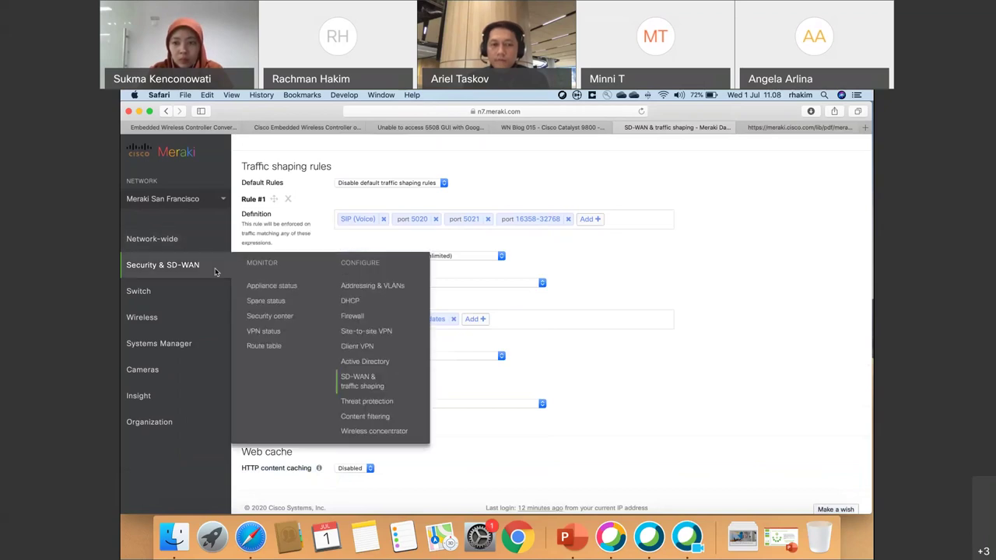
click(376, 403)
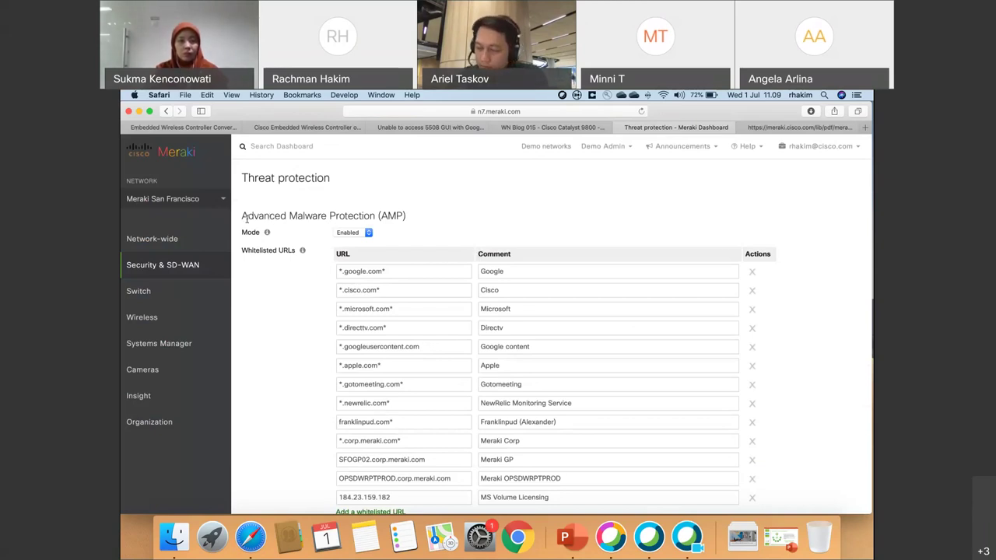
drag(243, 218, 388, 219)
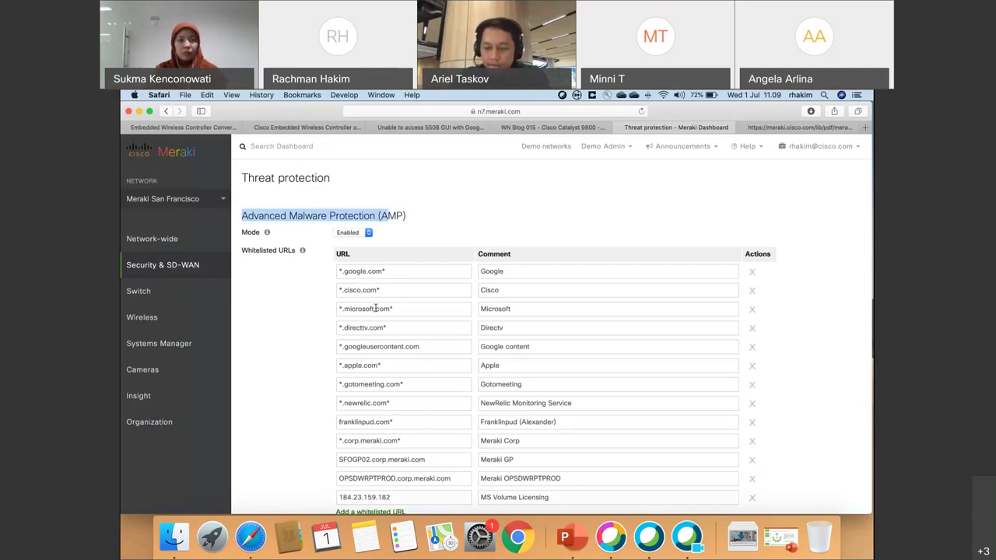
scroll(386, 369, down, 5)
scroll(387, 370, down, 1)
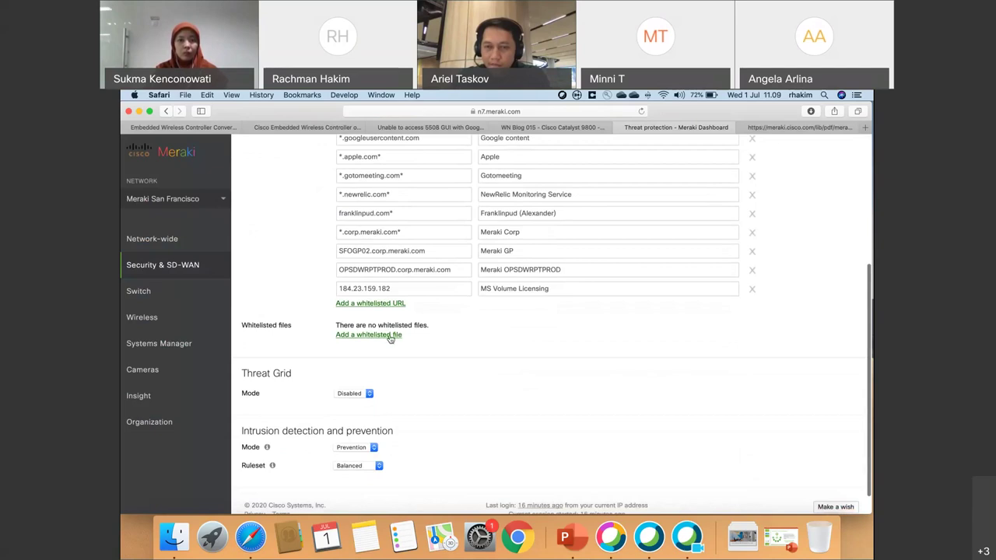
Step: Add two blank whitelisted file entries under Advanced Malware Protection and select the first SHA256 field
click(390, 335)
click(389, 360)
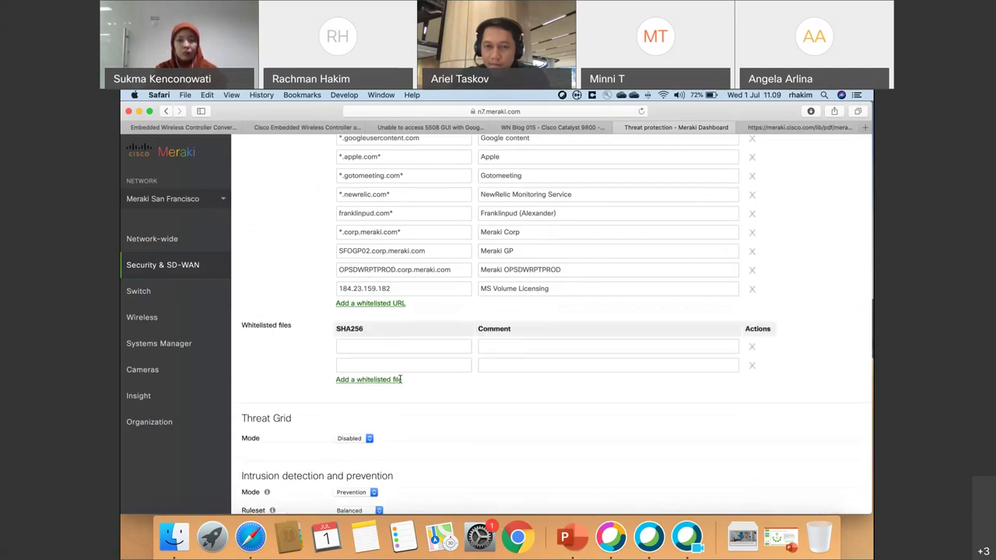
click(423, 346)
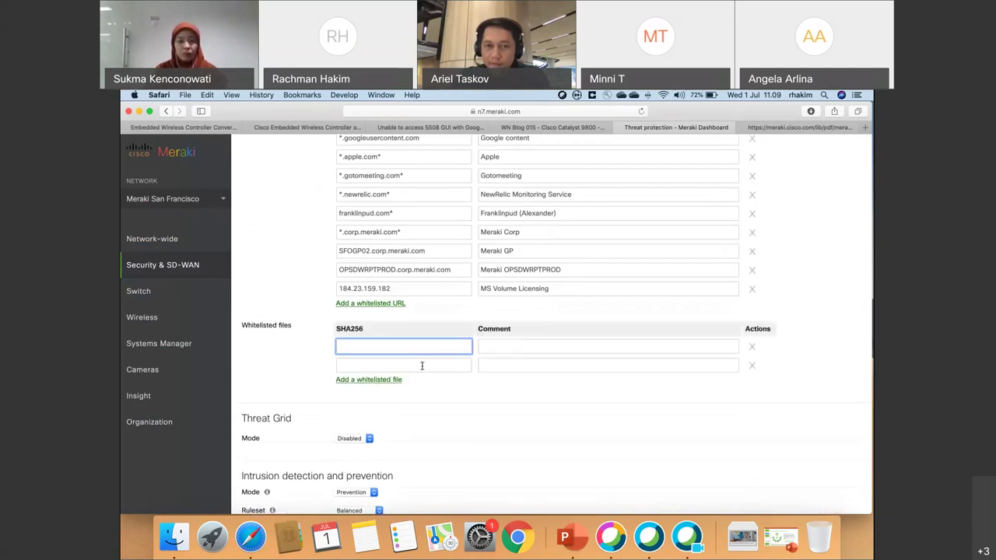
Step: Set the Threat Grid mode to Enabled and look at its rate limit setting
scroll(478, 400, down, 2)
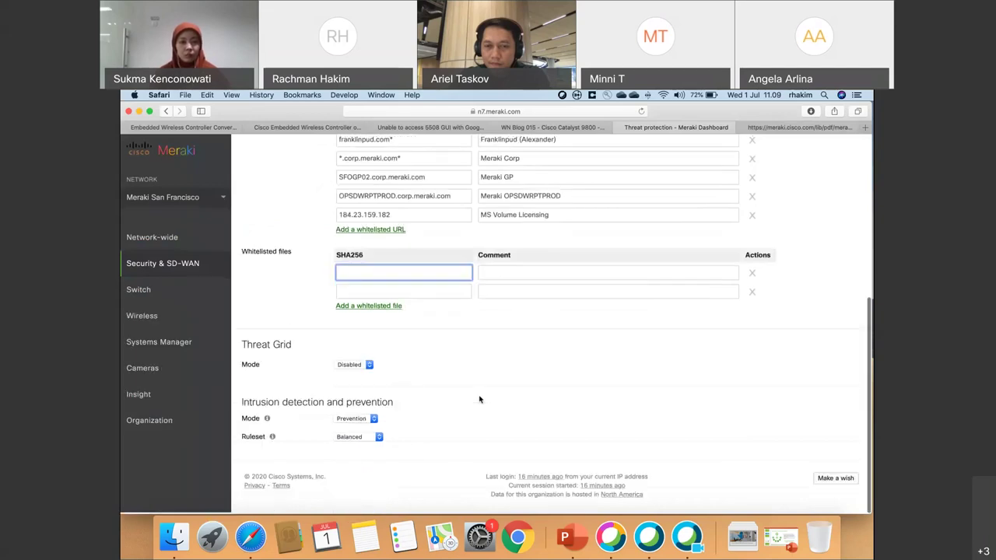
click(355, 364)
key(Down)
key(Return)
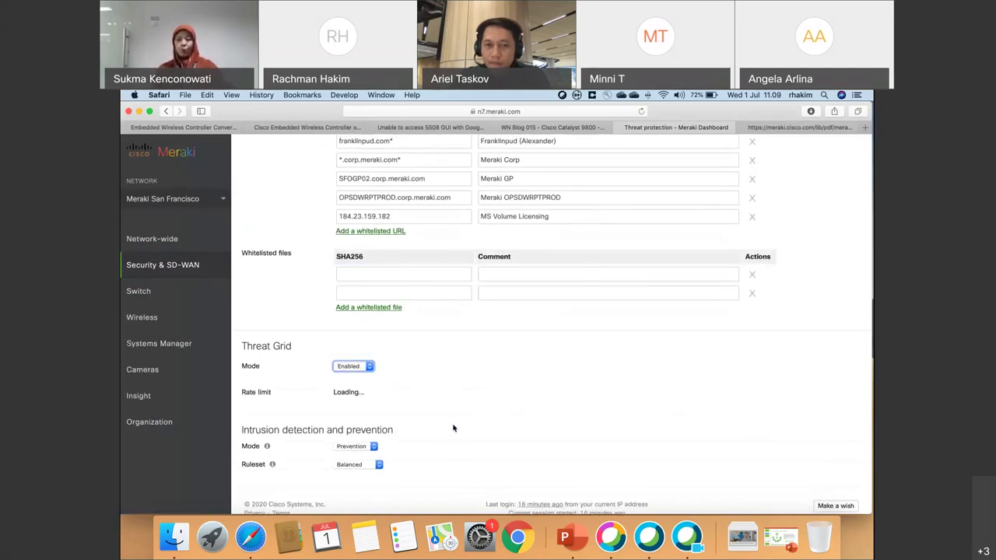
scroll(453, 427, down, 1)
click(401, 389)
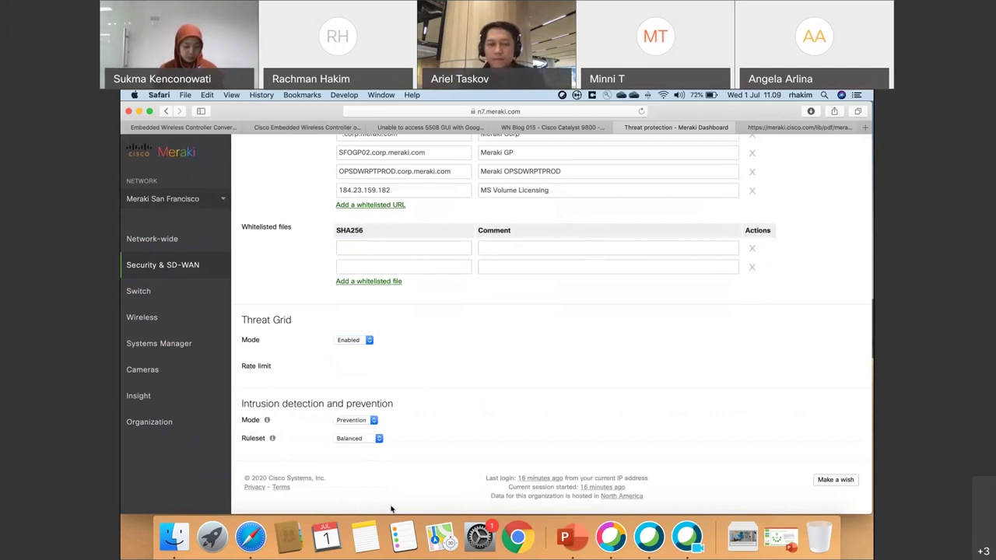
Step: Review the mode and ruleset choices for intrusion detection and prevention, keeping Prevention and Balanced
click(372, 420)
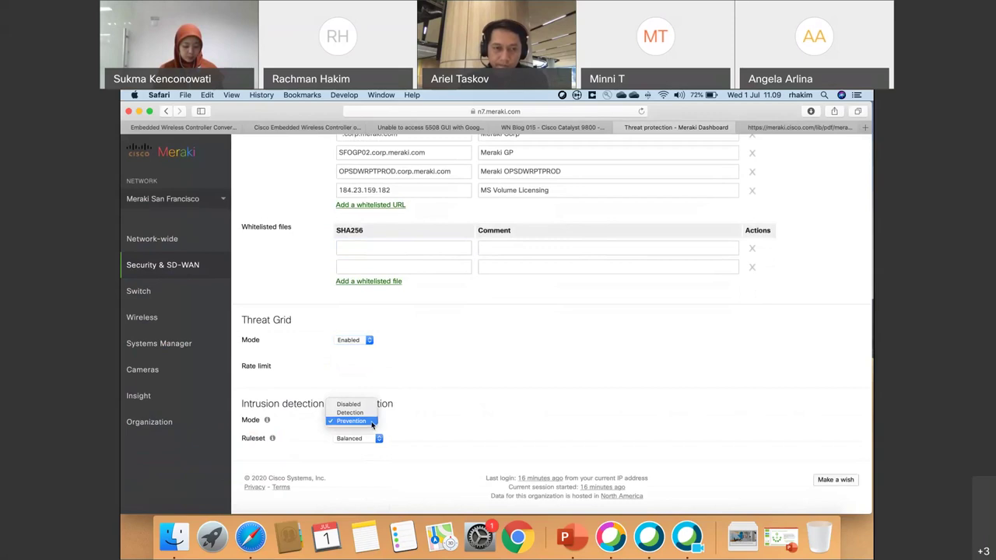
click(373, 439)
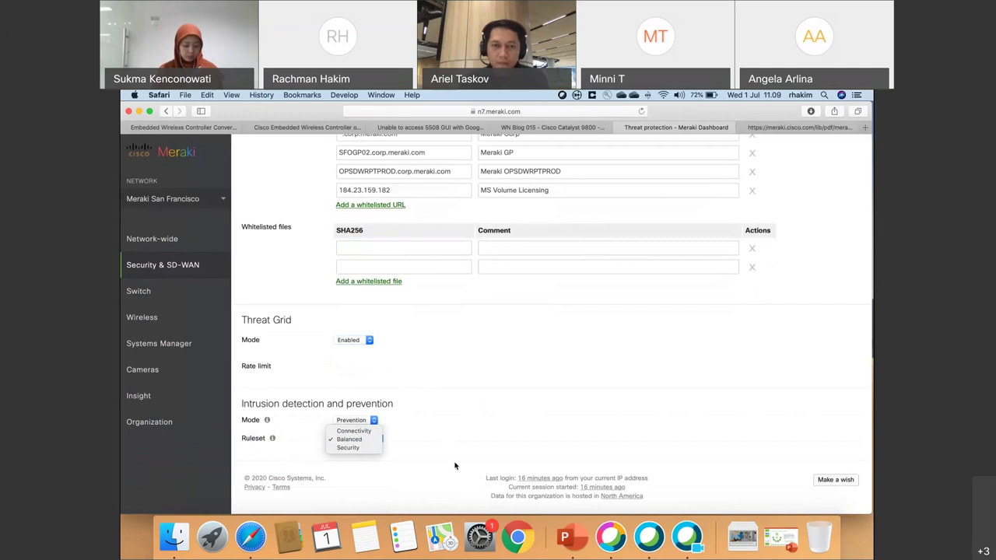
scroll(455, 466, up, 15)
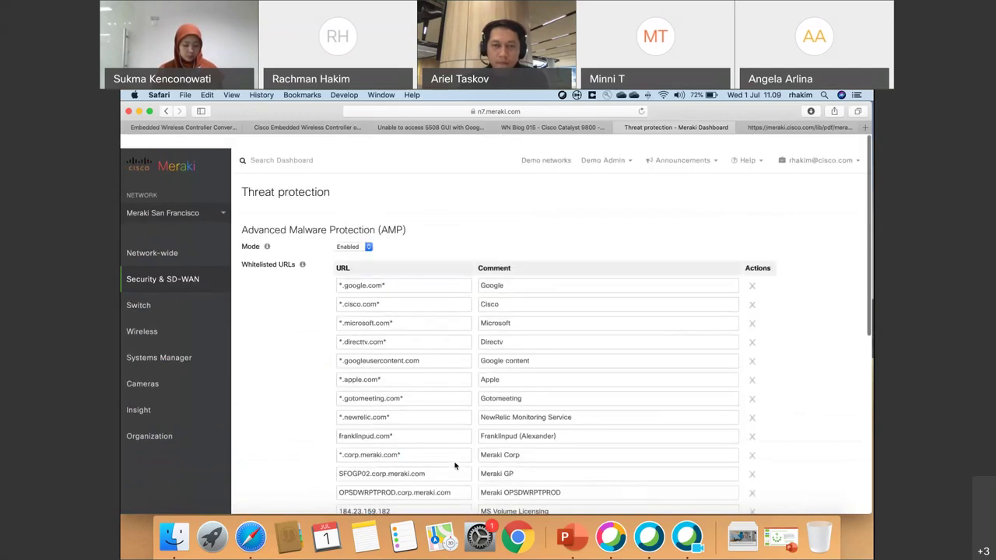
Step: Open the Content filtering page and enable restricted YouTube content with the restriction level set to Strict
mouse_move(162, 264)
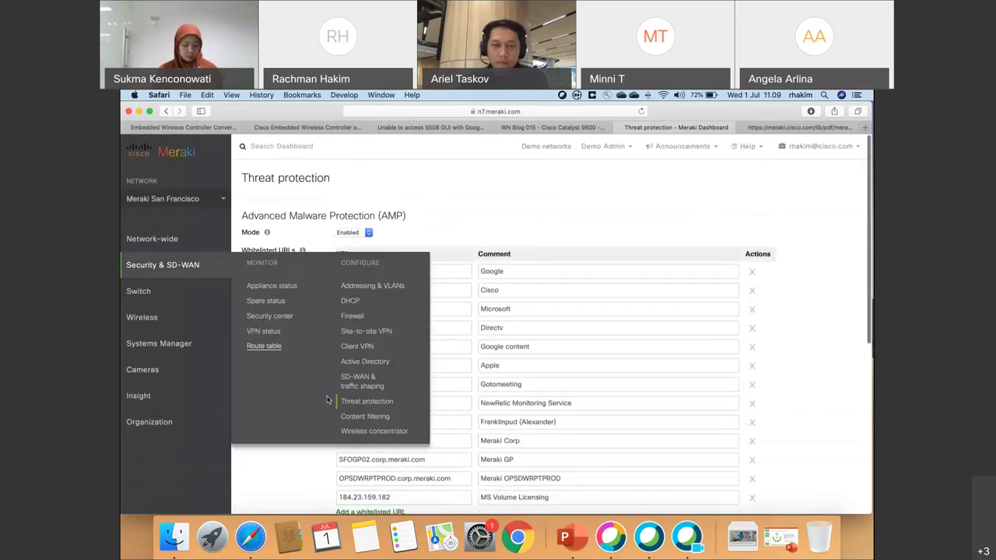
click(357, 420)
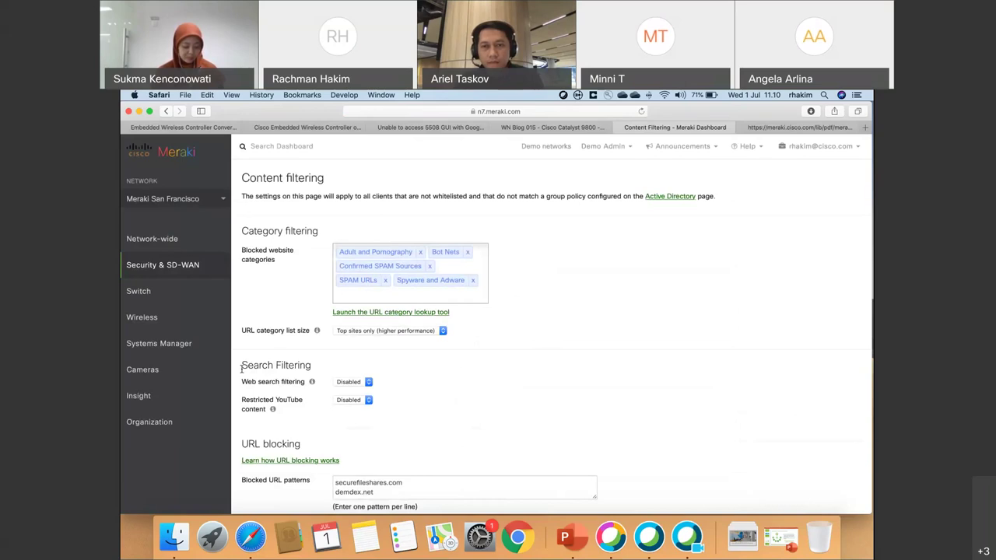
mouse_move(273, 409)
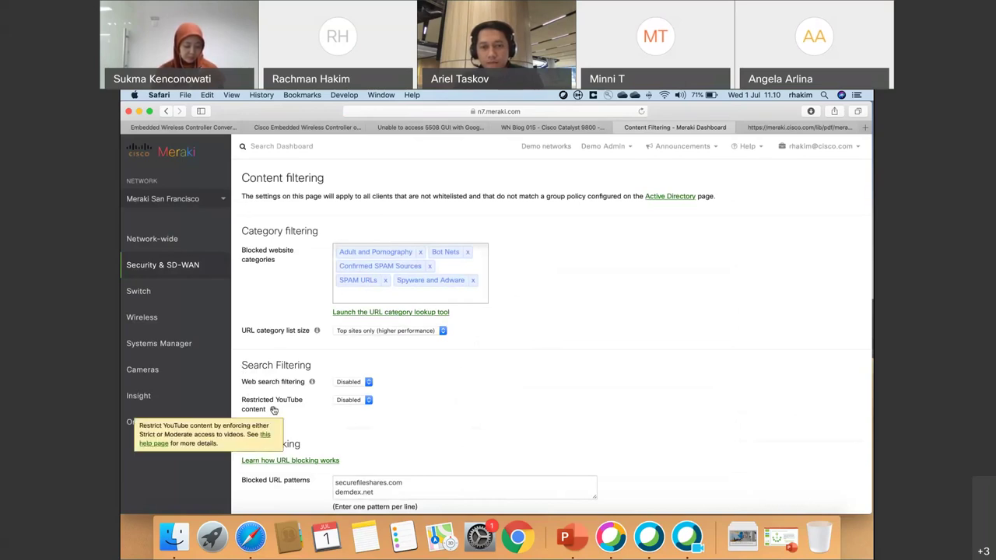
click(369, 401)
click(362, 409)
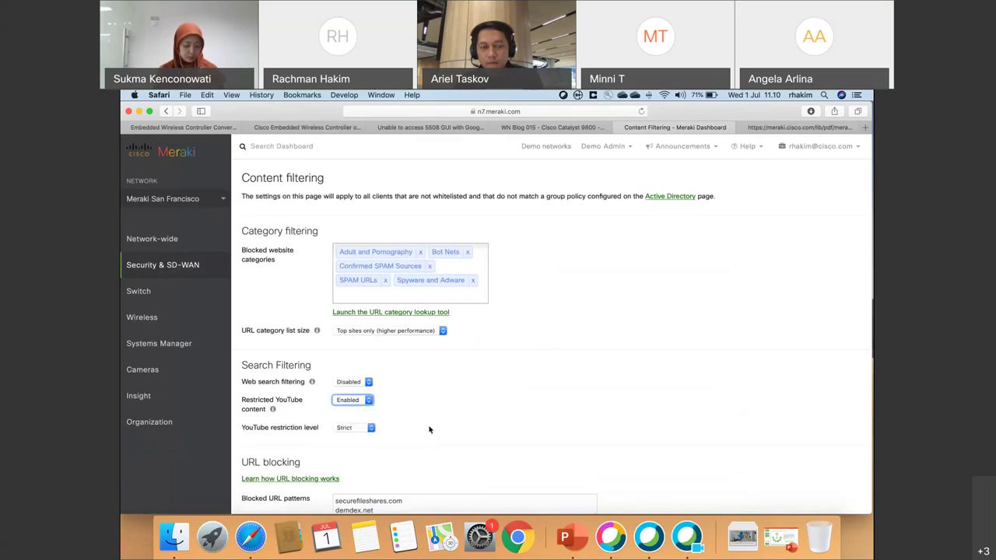
click(362, 427)
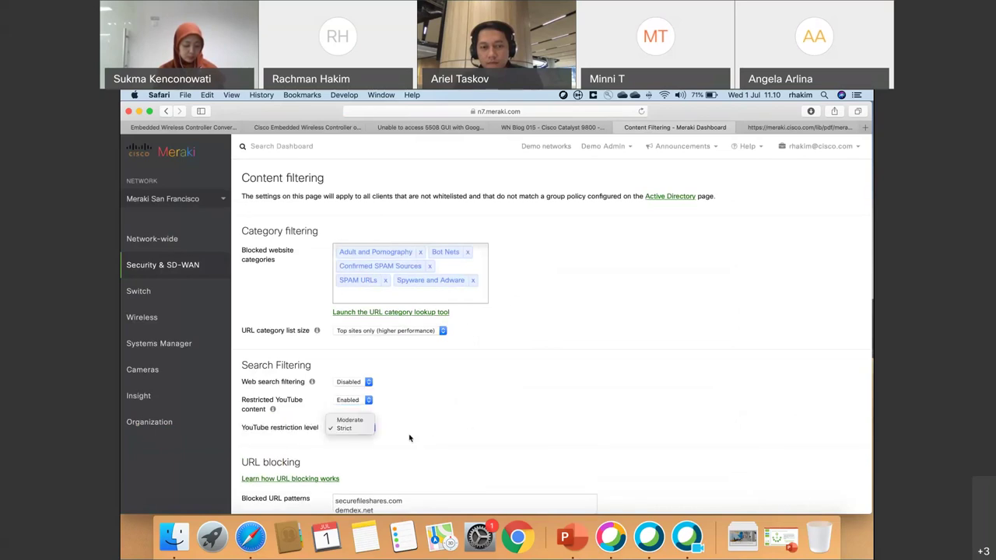
click(364, 429)
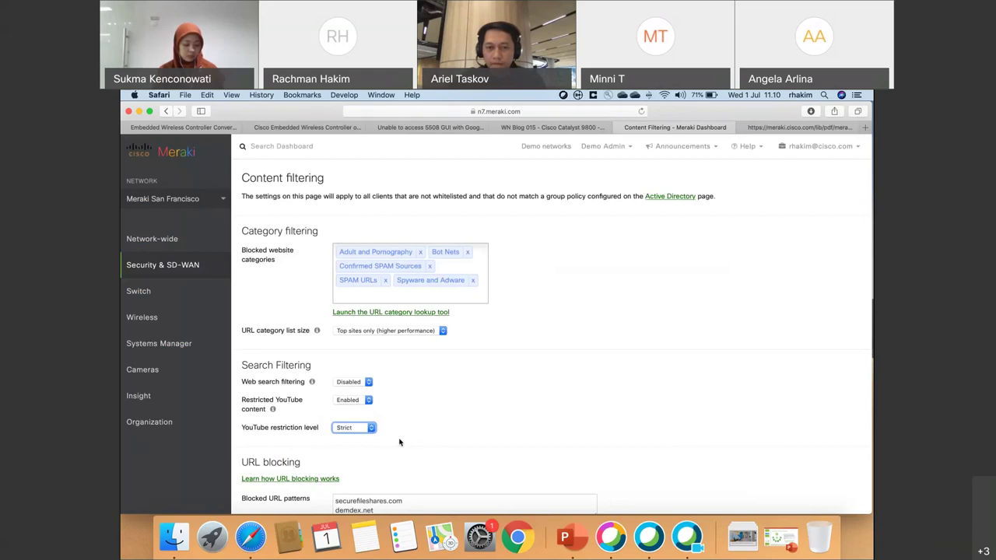
Step: Look at the Web search filtering choices without changing them, and view the URL category lookup tool before closing it
click(357, 381)
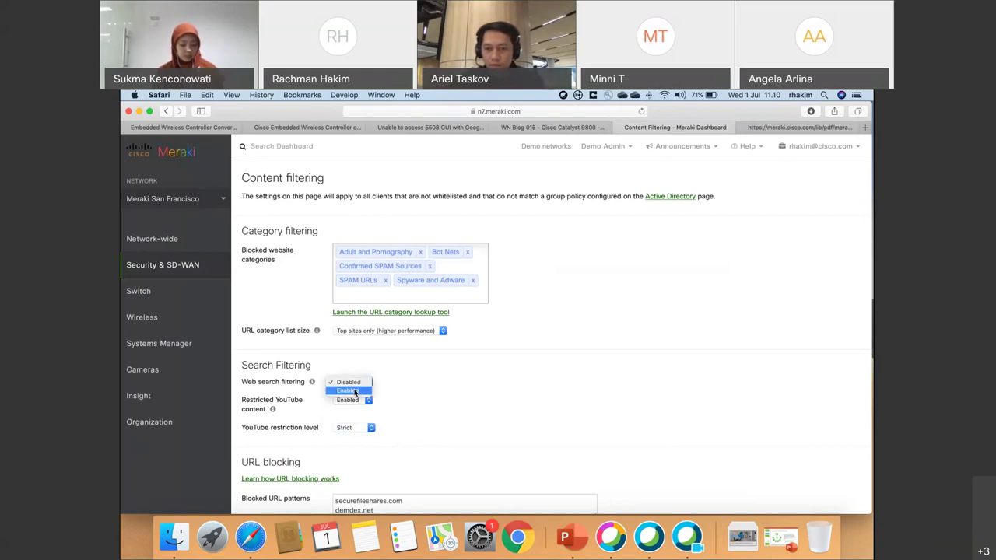
click(350, 382)
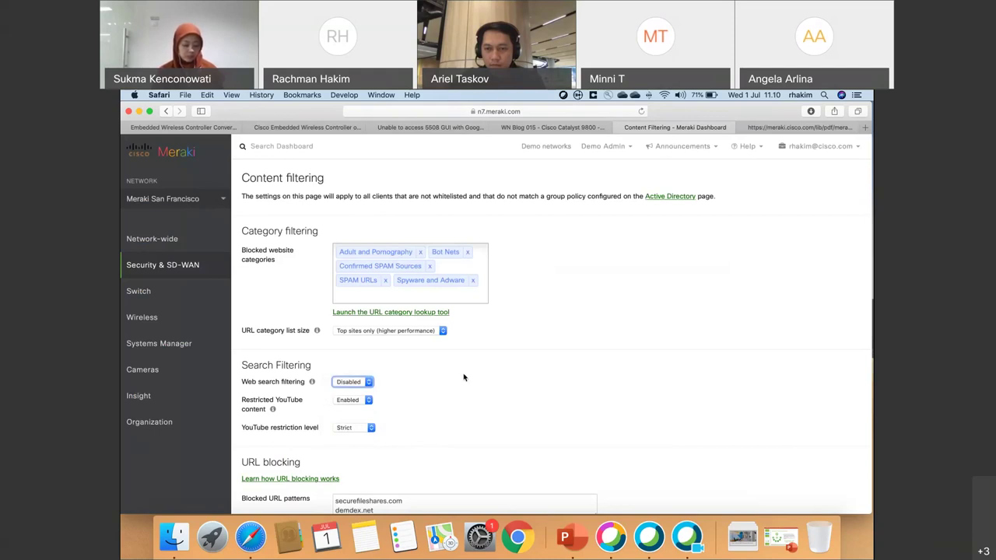
click(421, 314)
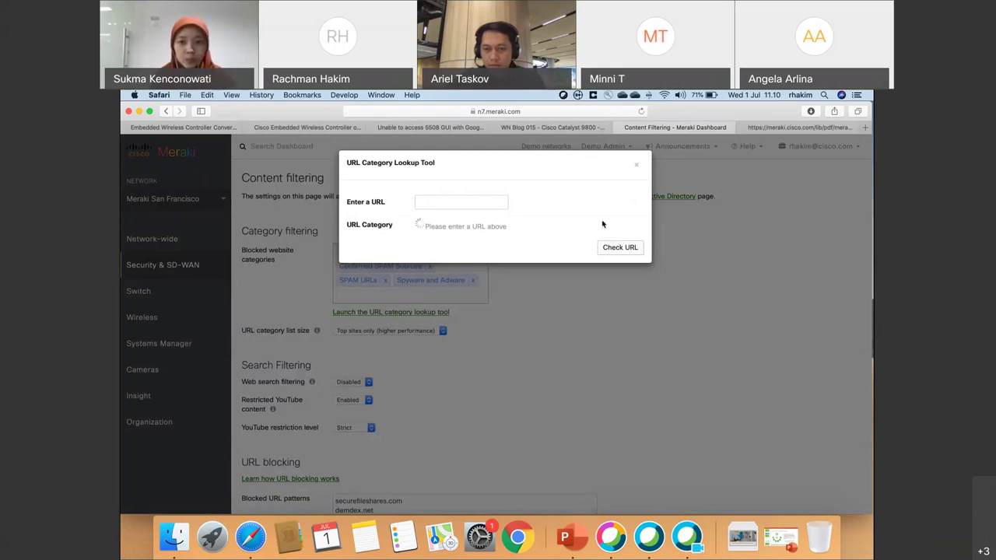
click(636, 168)
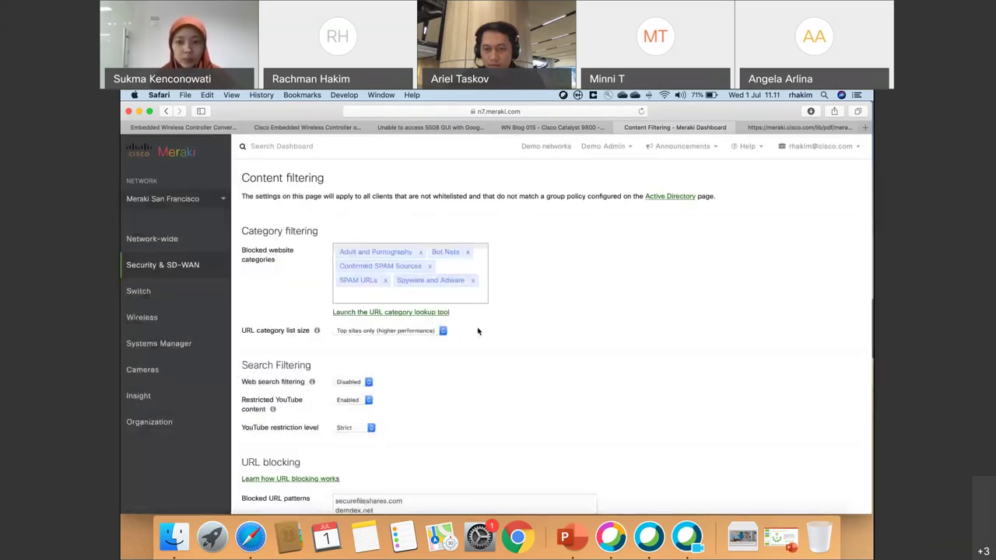
Step: Set Web search filtering to Enabled under Search Filtering
click(368, 382)
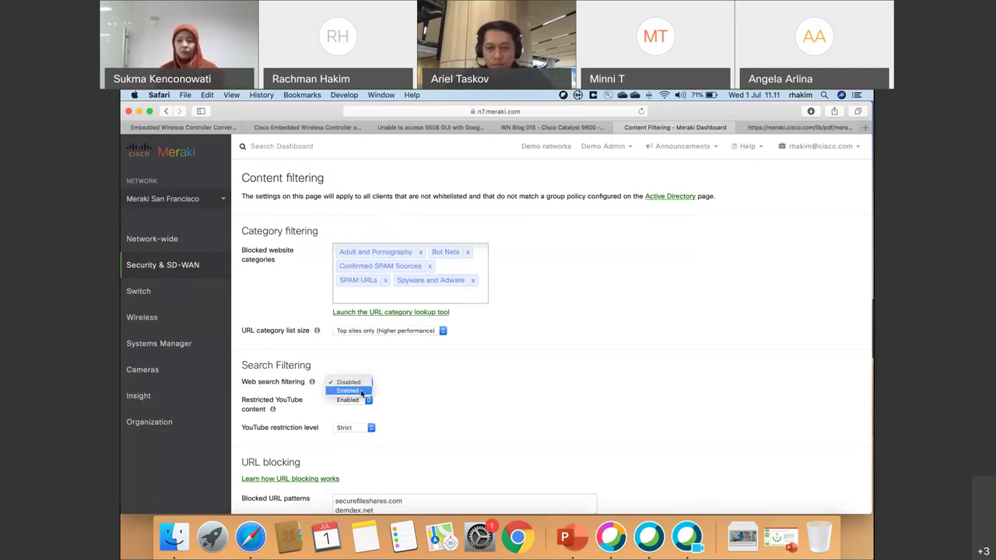
click(361, 391)
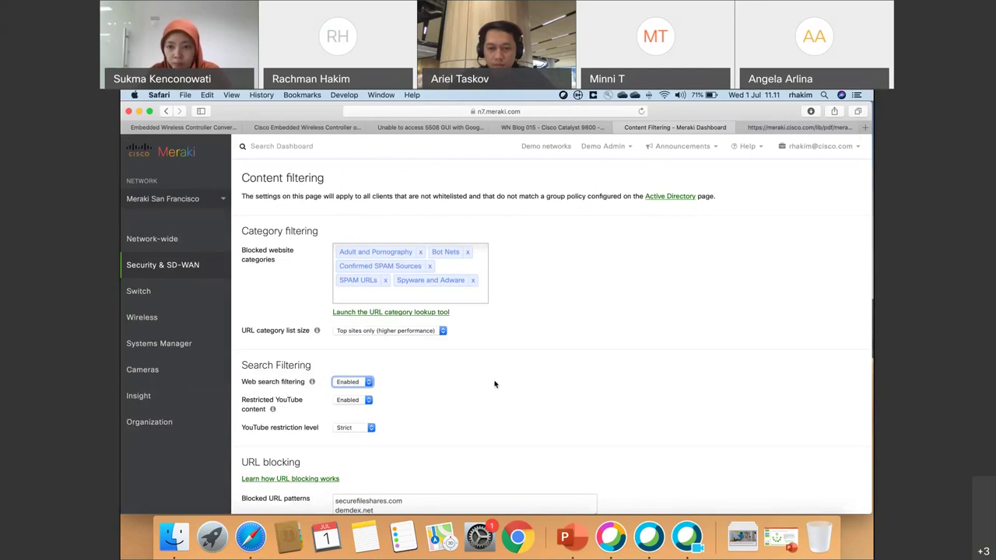
mouse_move(310, 384)
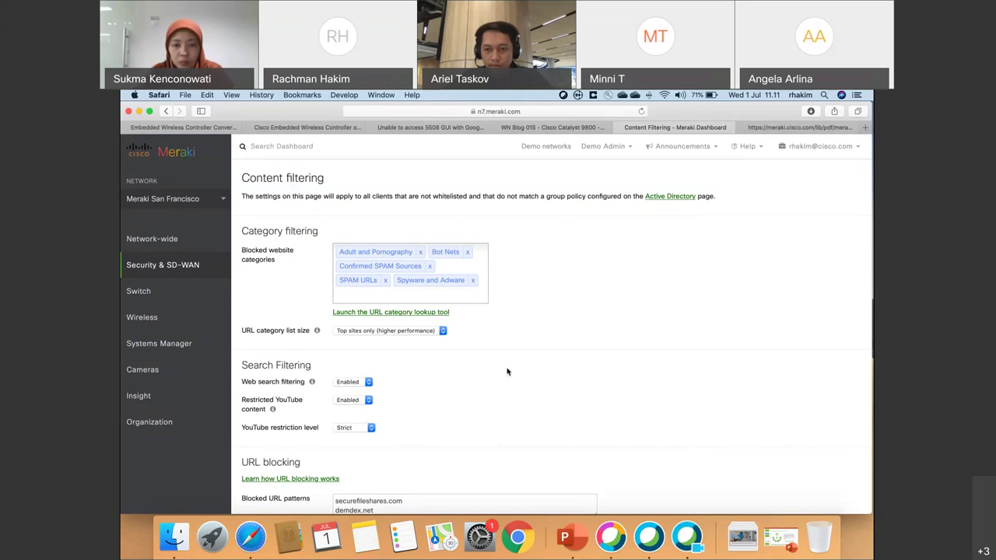
Step: Review the blocked and whitelisted URL patterns in the URL blocking section
scroll(425, 384, down, 5)
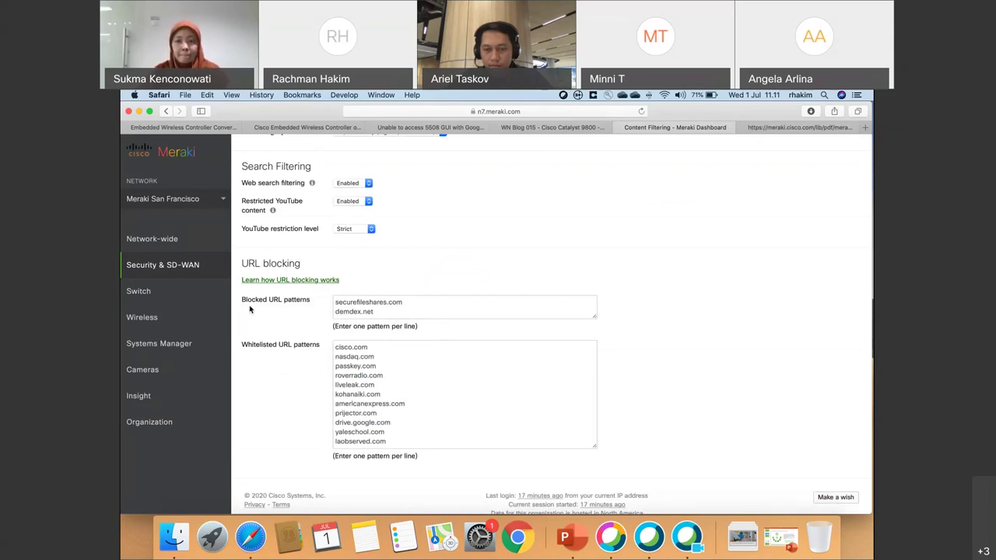
drag(242, 300, 316, 303)
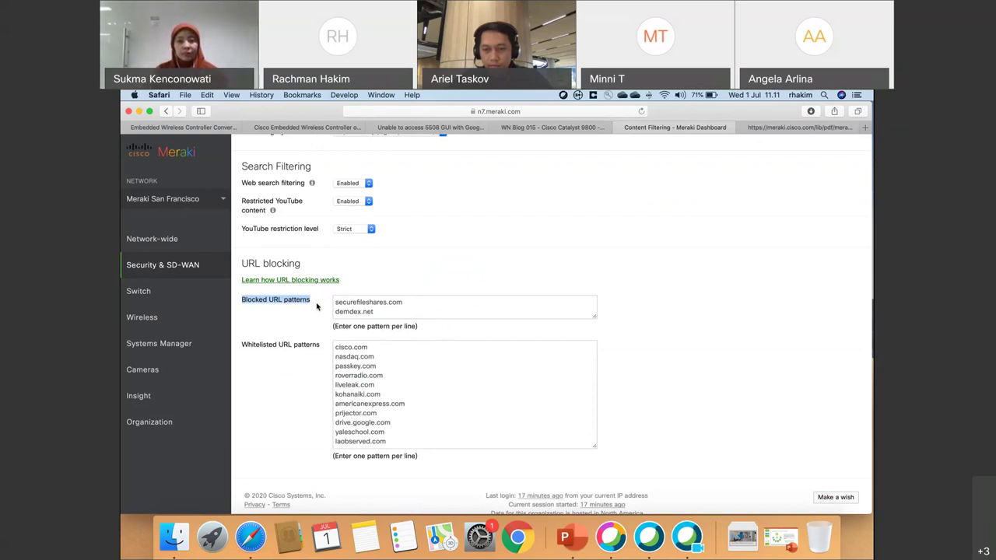
click(399, 317)
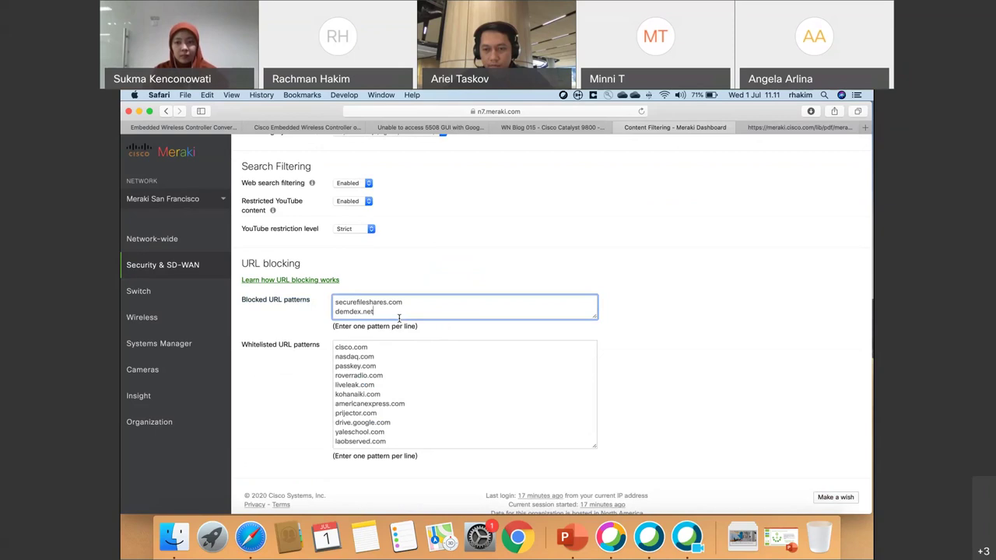
click(404, 445)
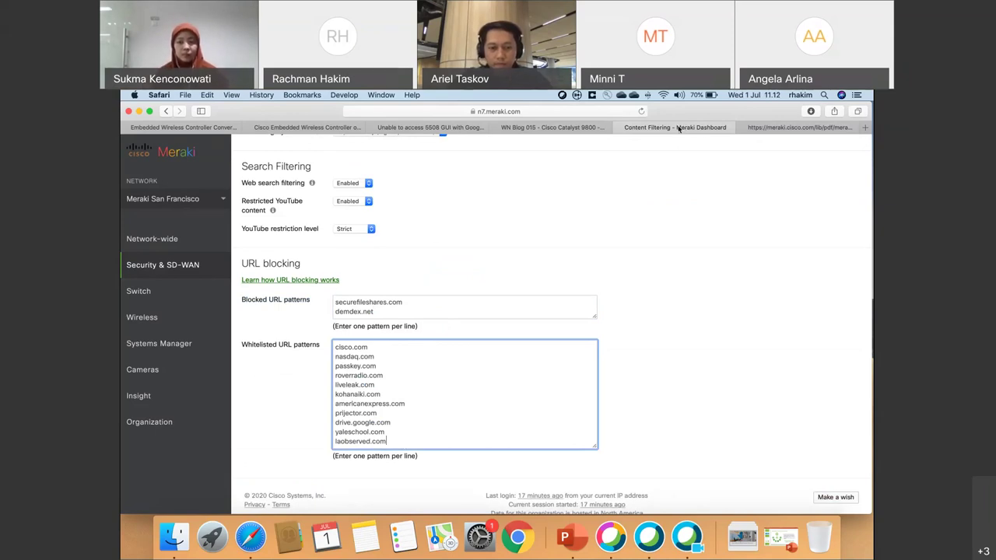
Step: Open the Route table and examine the subnets, their next hops and VPN peer status through the whole list
mouse_move(197, 264)
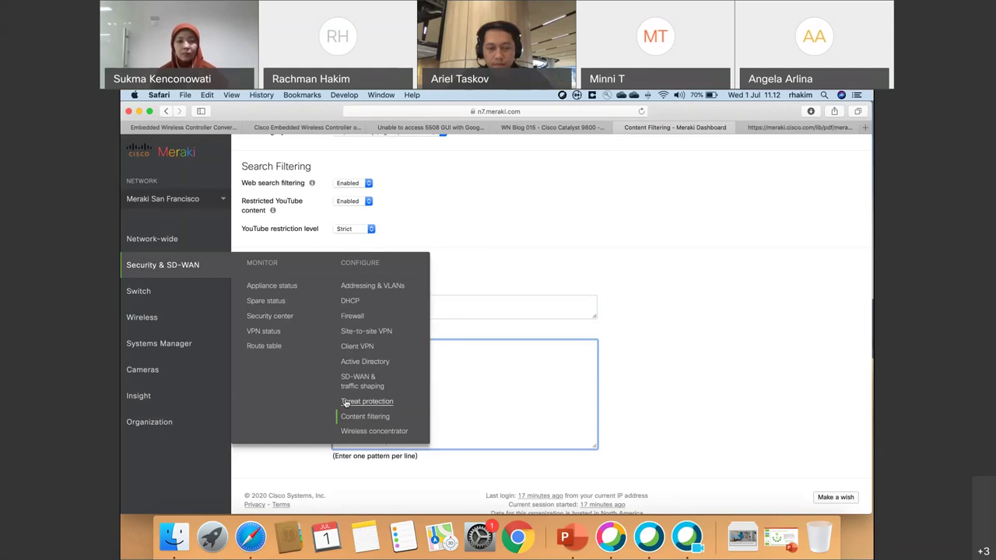
click(274, 348)
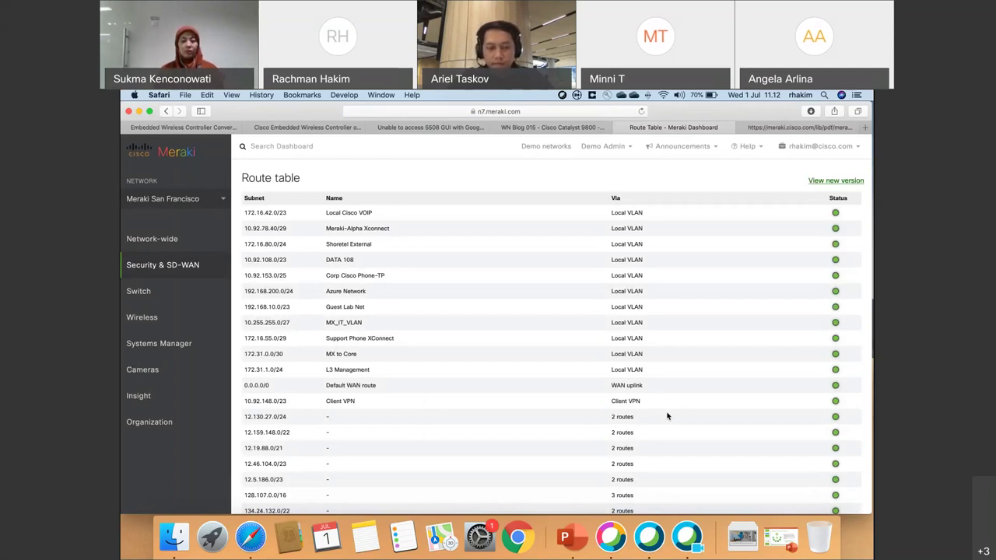
scroll(667, 416, down, 5)
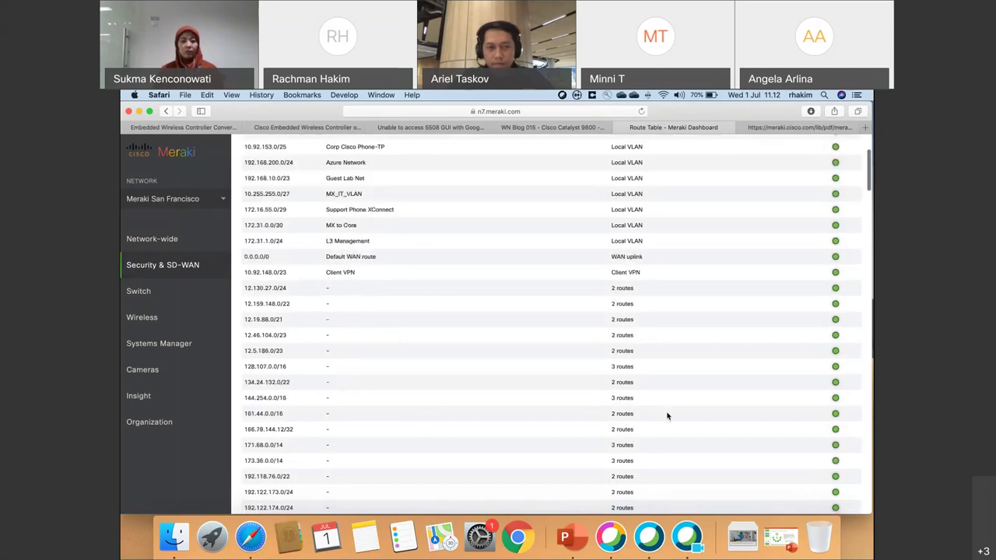
scroll(667, 417, down, 15)
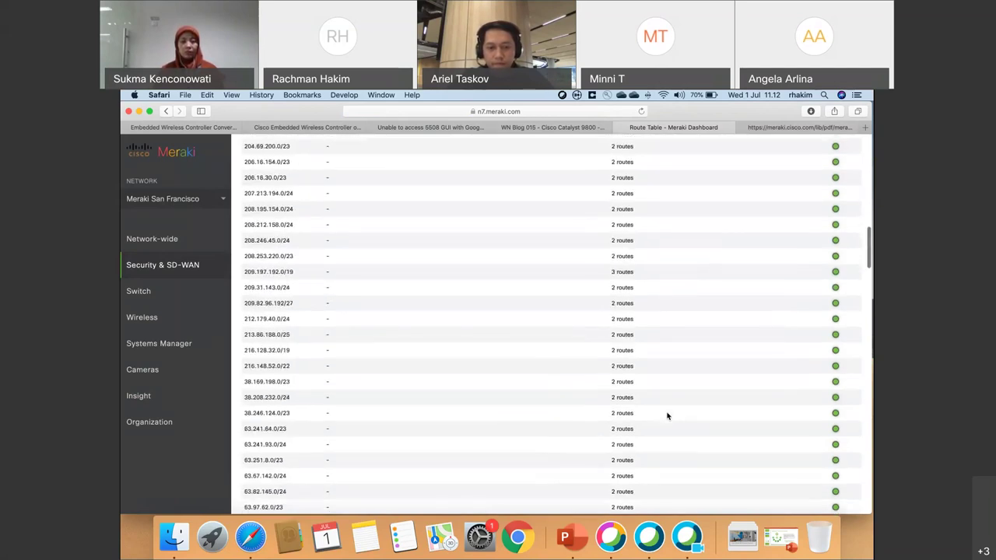
scroll(666, 414, down, 15)
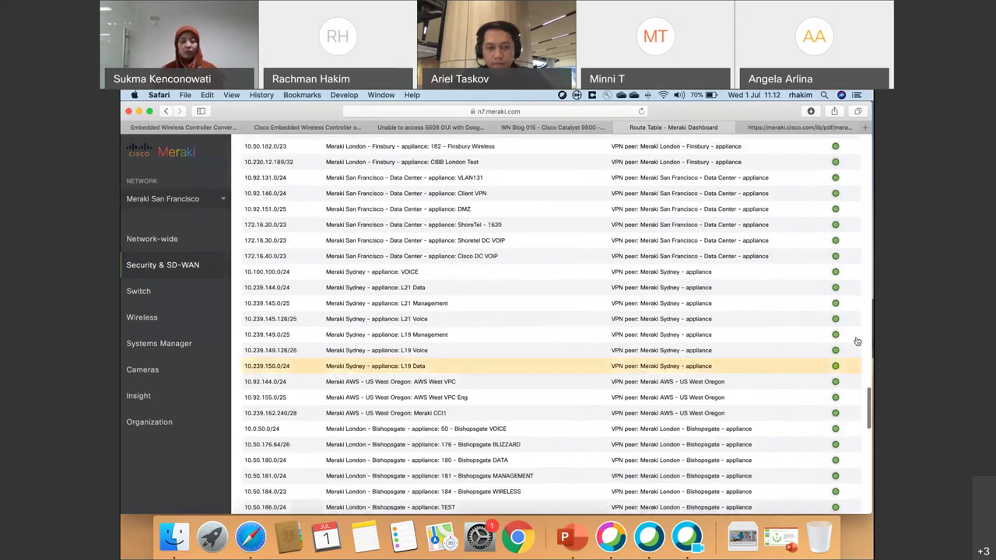
mouse_move(835, 337)
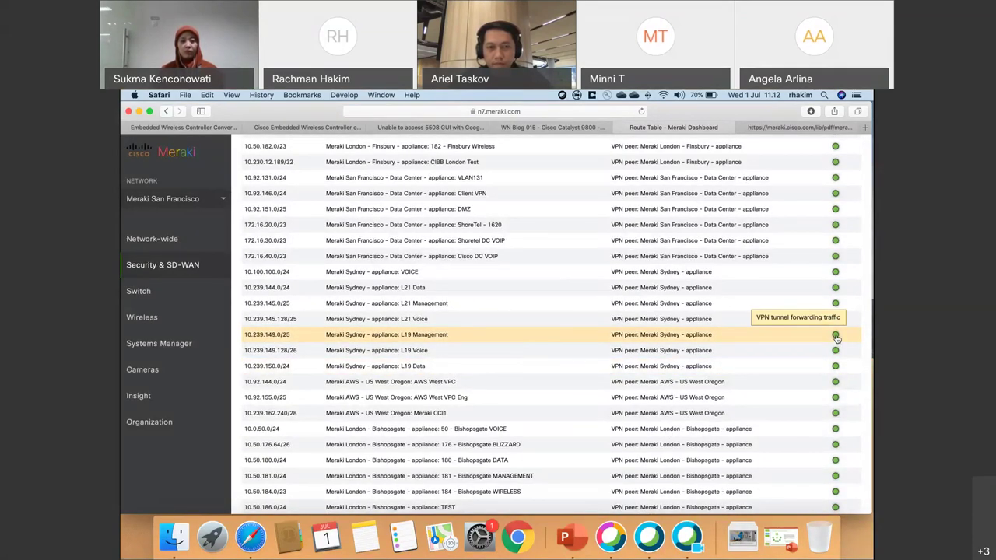
scroll(836, 338, down, 6)
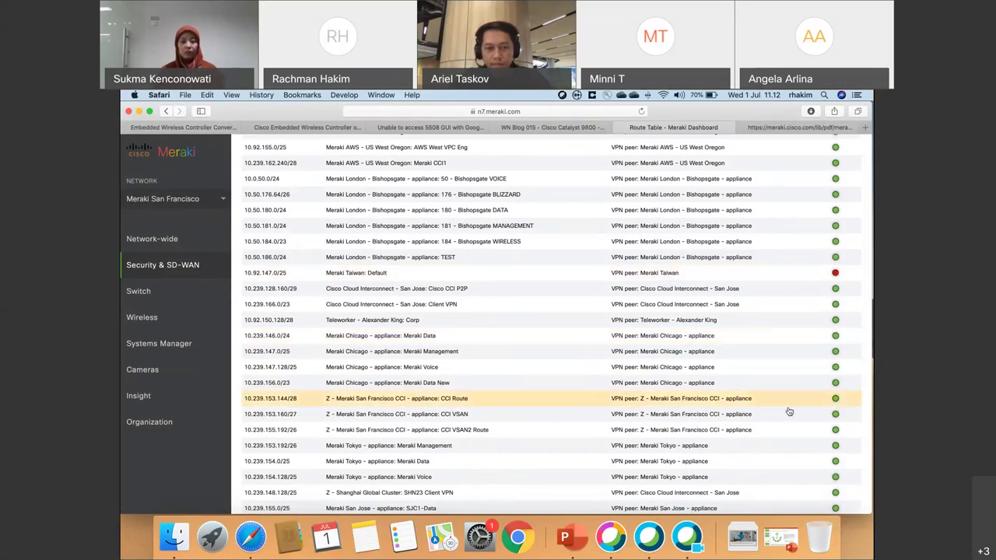
scroll(789, 410, down, 10)
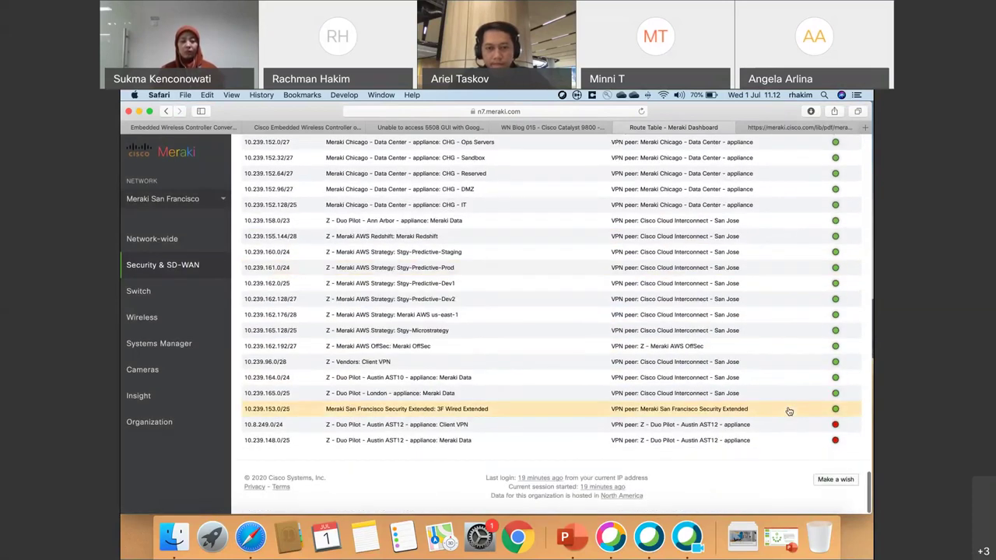
scroll(788, 411, up, 15)
Step: Open the Appliance status page and review the MX1 summary with its ports, connectivity and network usage
mouse_move(210, 268)
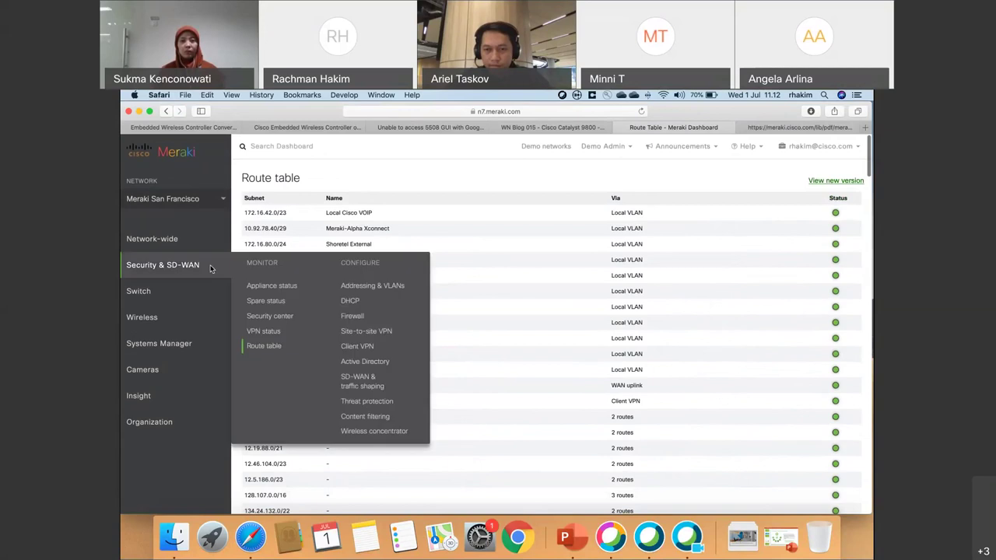
click(269, 286)
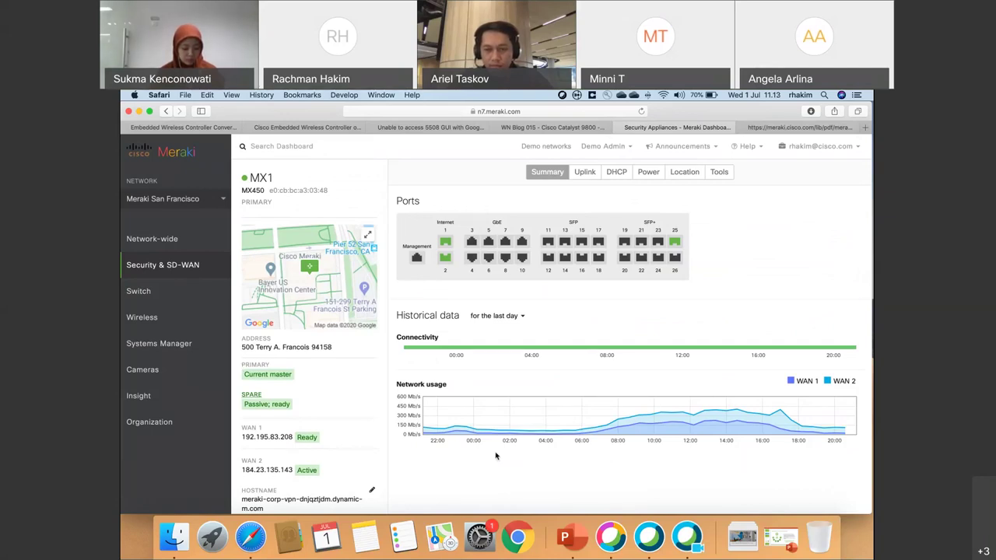
scroll(495, 456, down, 5)
scroll(500, 460, up, 4)
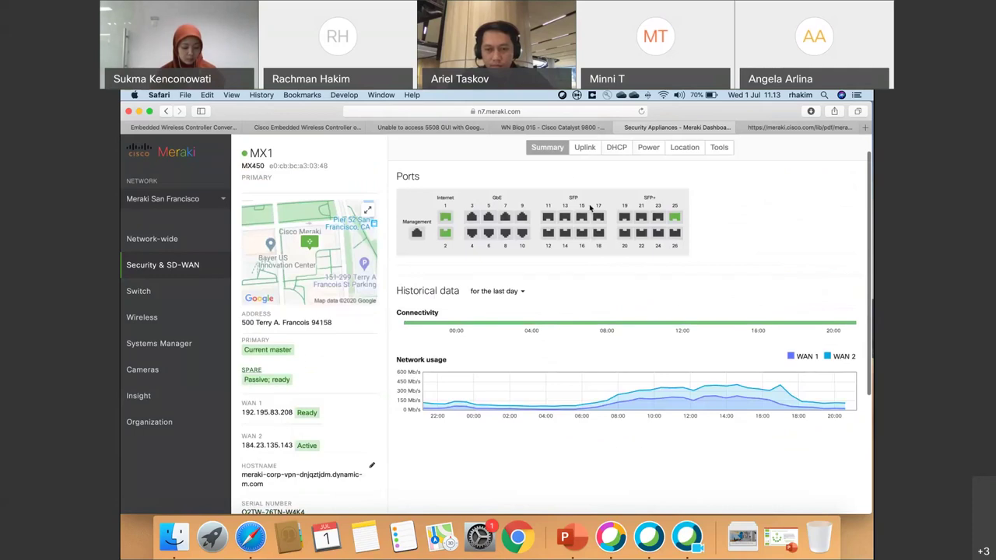
Step: Check the MX1 uplink configuration, and look at the time range choices for the summary's historical data
click(585, 149)
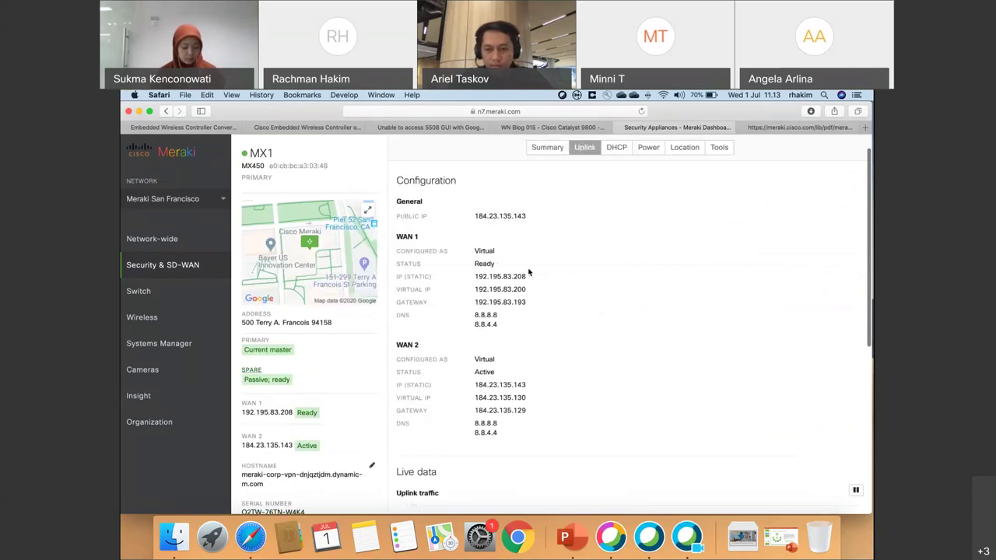
scroll(545, 405, down, 2)
scroll(545, 406, down, 1)
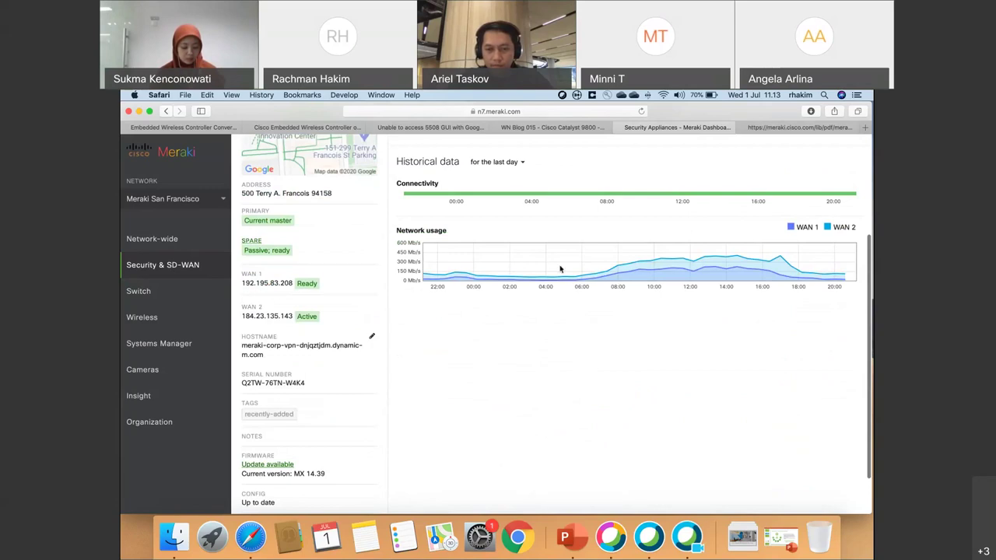
click(522, 162)
scroll(589, 311, up, 4)
Step: Open the MX1 uplink details and review the public IP and the WAN 1 and WAN 2 configuration
click(584, 172)
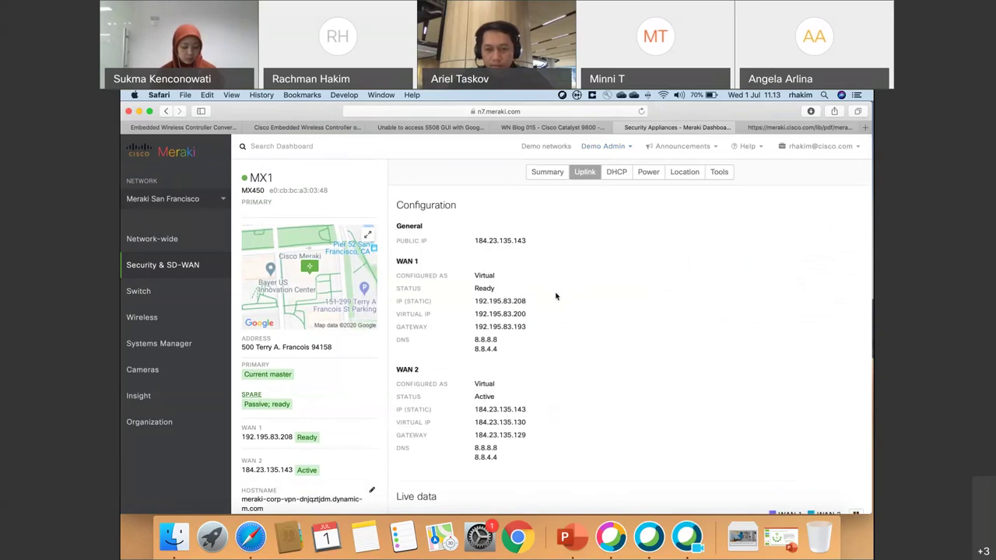
drag(407, 246, 539, 243)
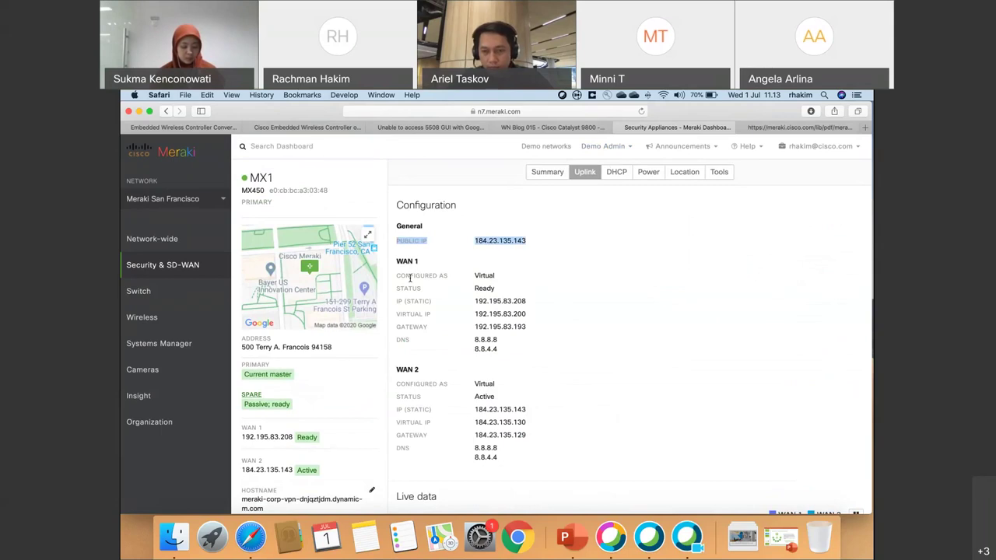
drag(410, 279, 508, 280)
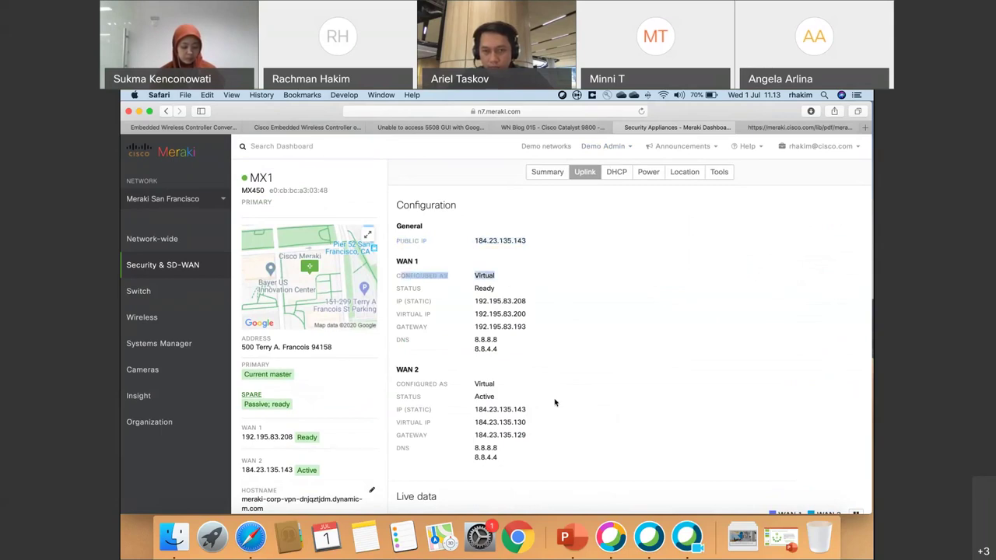
Step: Examine the live uplink traffic of WAN 1 and WAN 2 and the historical latency and loss graphs
scroll(554, 412, down, 5)
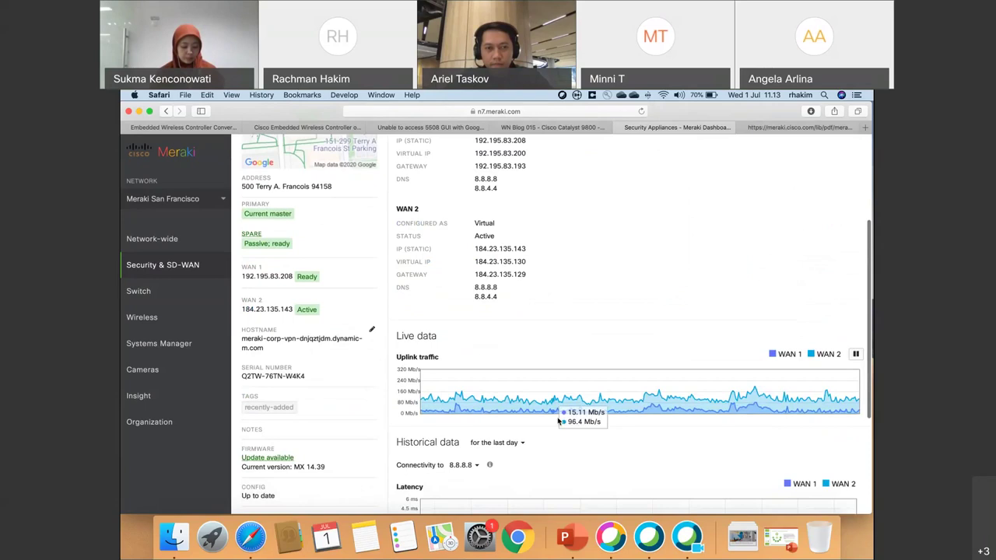
scroll(557, 421, down, 2)
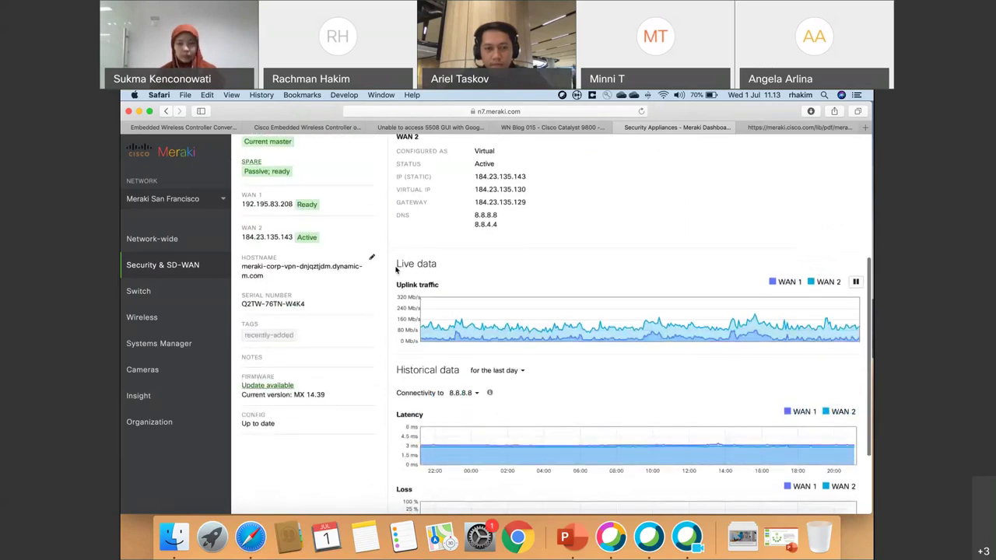
drag(395, 265, 438, 264)
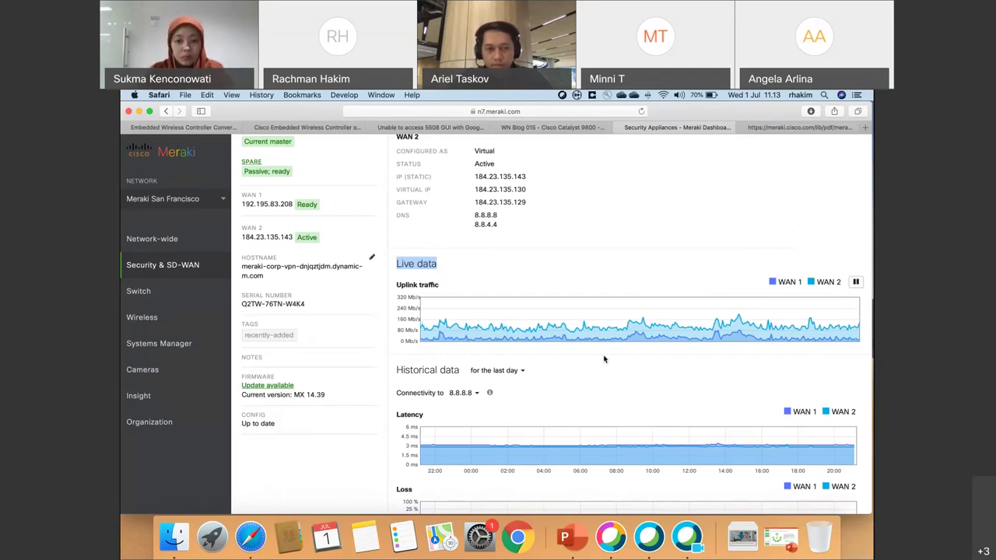
click(637, 328)
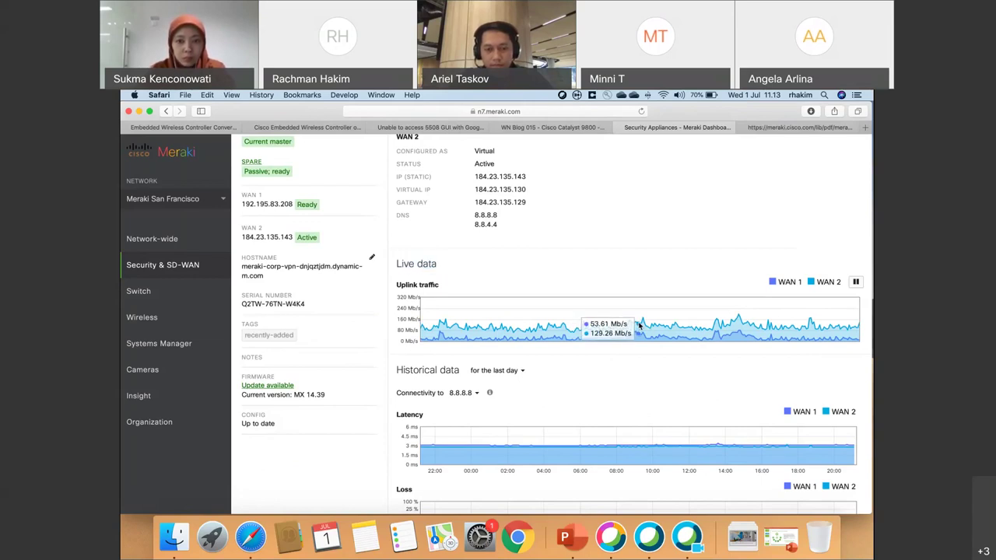
scroll(637, 370, down, 3)
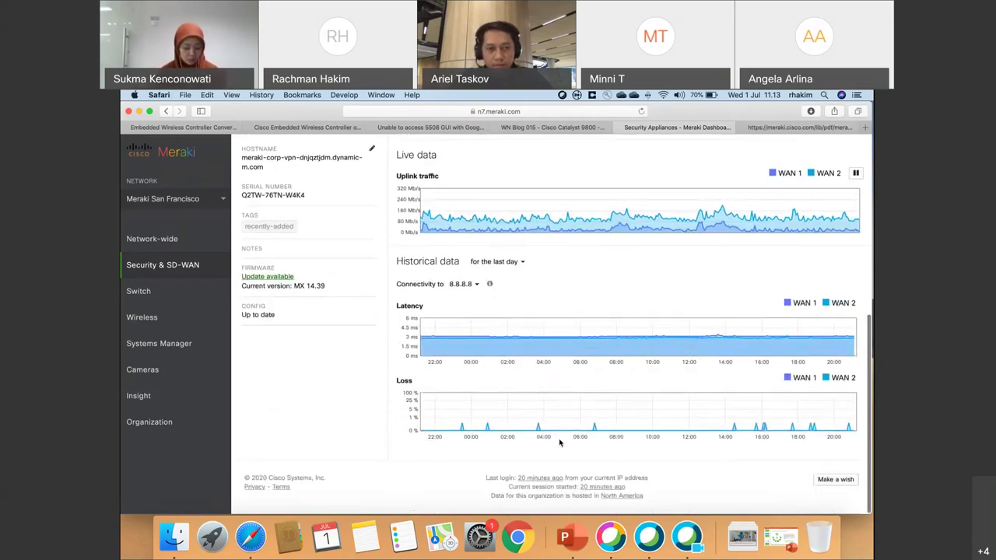
scroll(702, 278, up, 5)
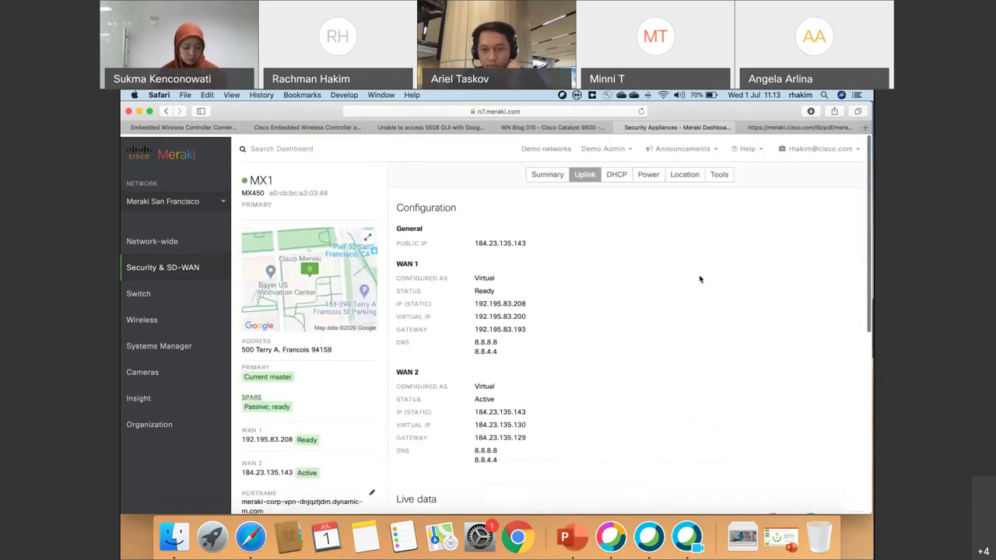
Step: Look at the MX1 DHCP subnets and go back to the appliance summary
click(616, 173)
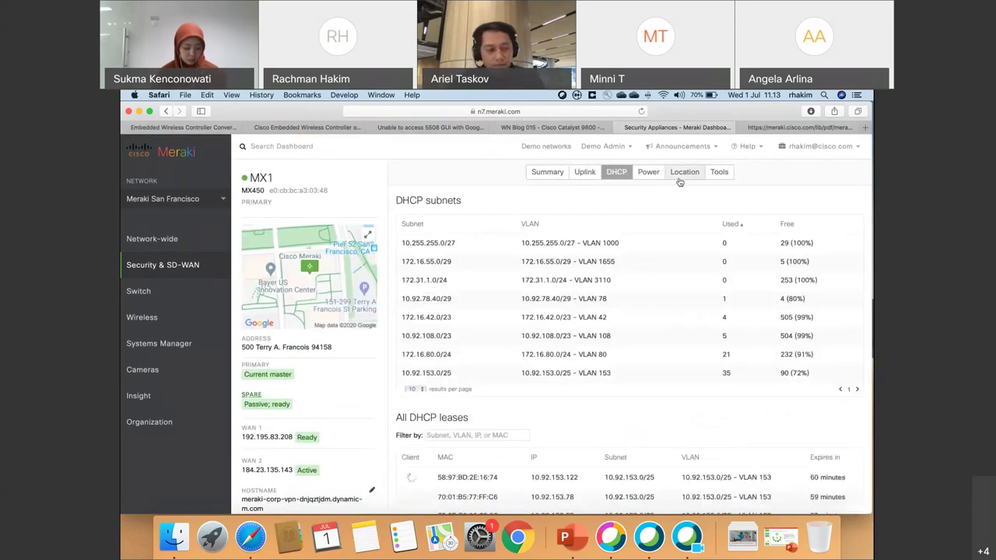
click(547, 172)
mouse_move(184, 265)
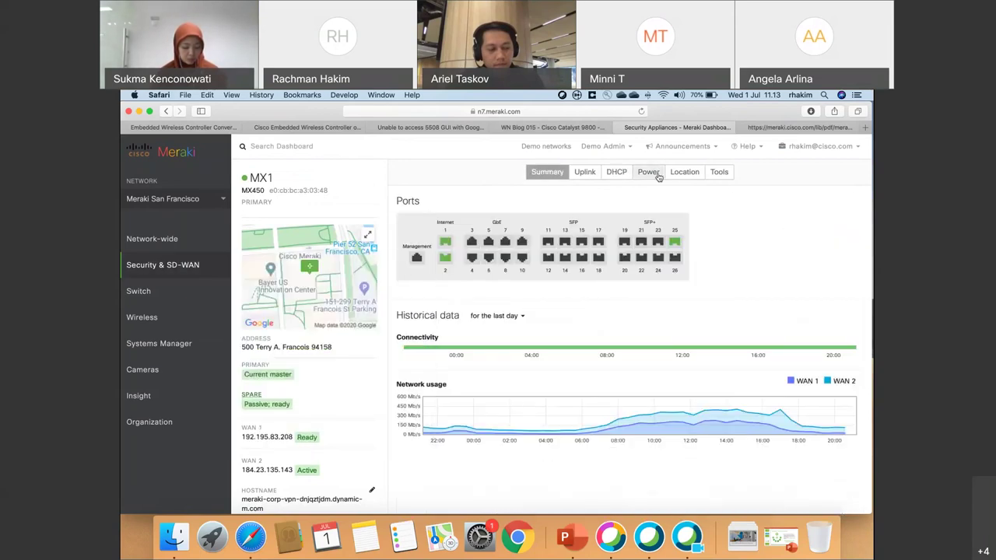
Step: Open the MX1 location and view the appliance's surroundings on the map
click(685, 173)
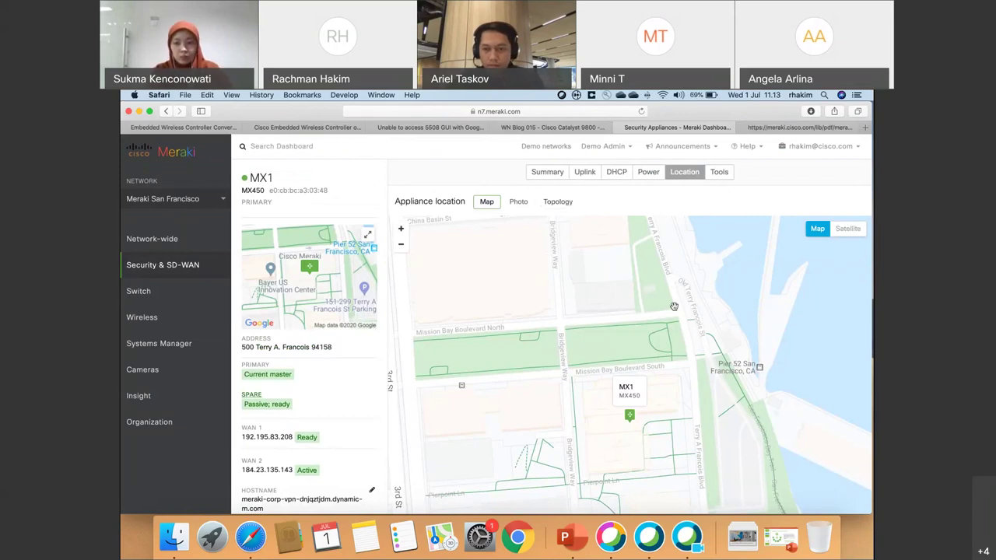
scroll(673, 197, down, 3)
drag(673, 197, 662, 344)
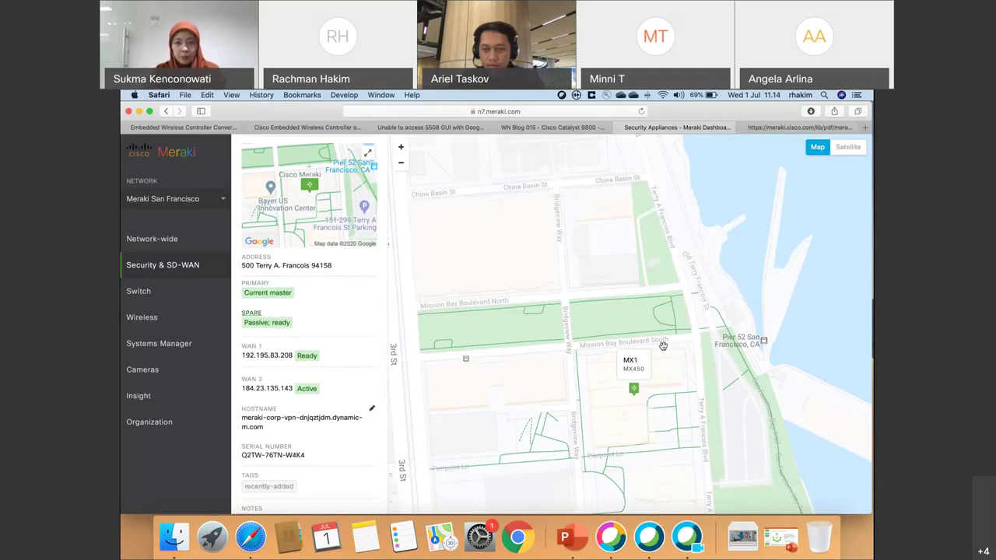
scroll(603, 296, up, 2)
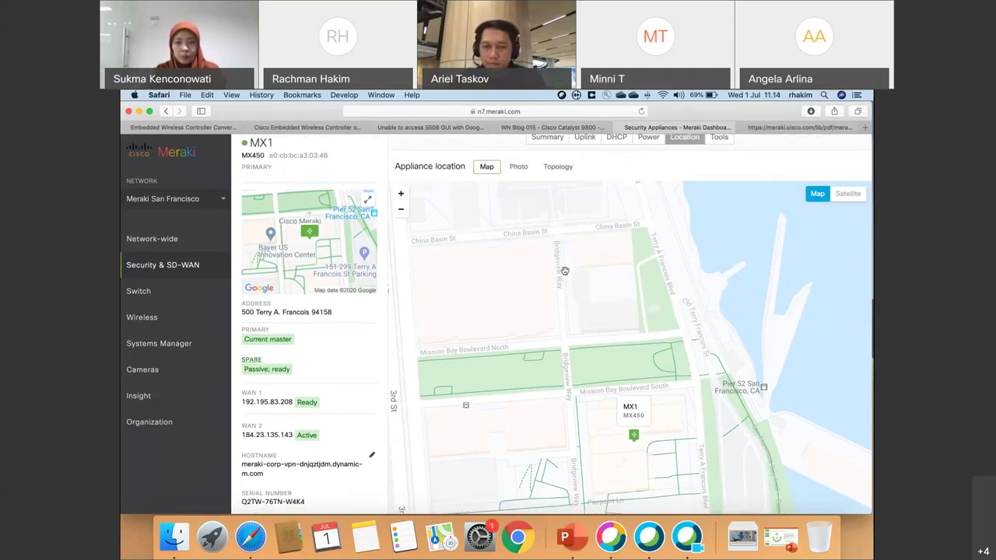
Step: Explore the network topology of the appliance location, inspect the Closet 2.2 Rack 02 stack and open the Closet 2.2.12 switch
click(554, 168)
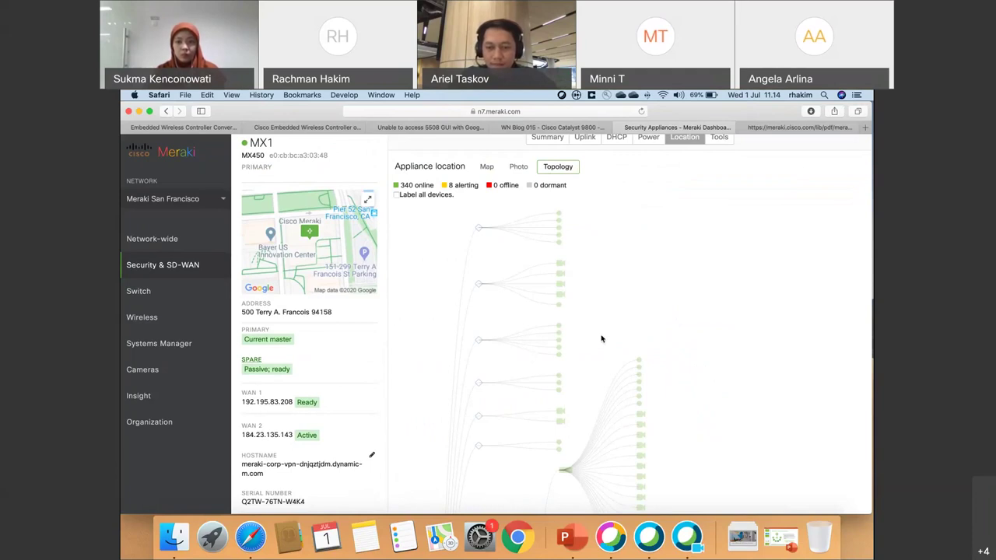
scroll(601, 338, down, 10)
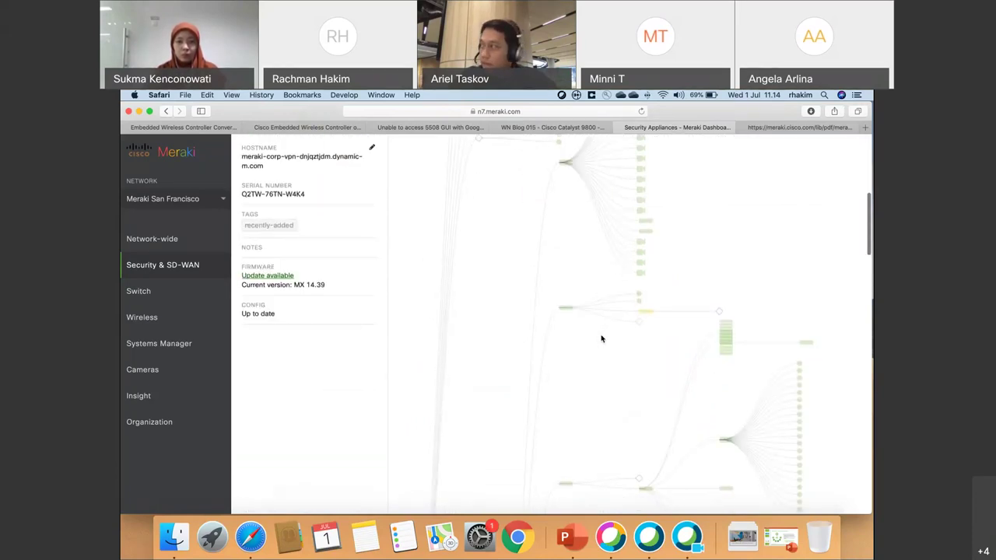
scroll(613, 364, down, 10)
scroll(615, 367, up, 3)
mouse_move(650, 322)
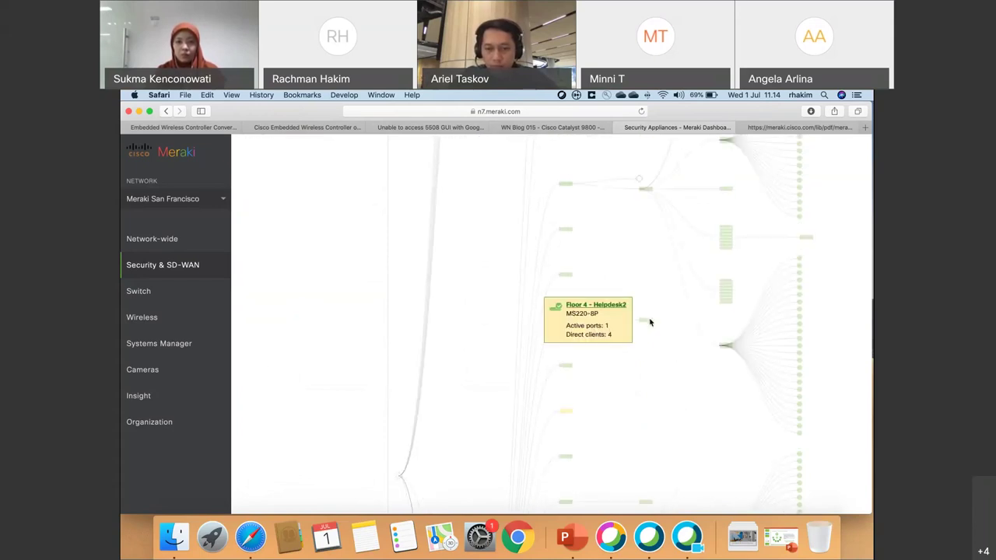
mouse_move(729, 285)
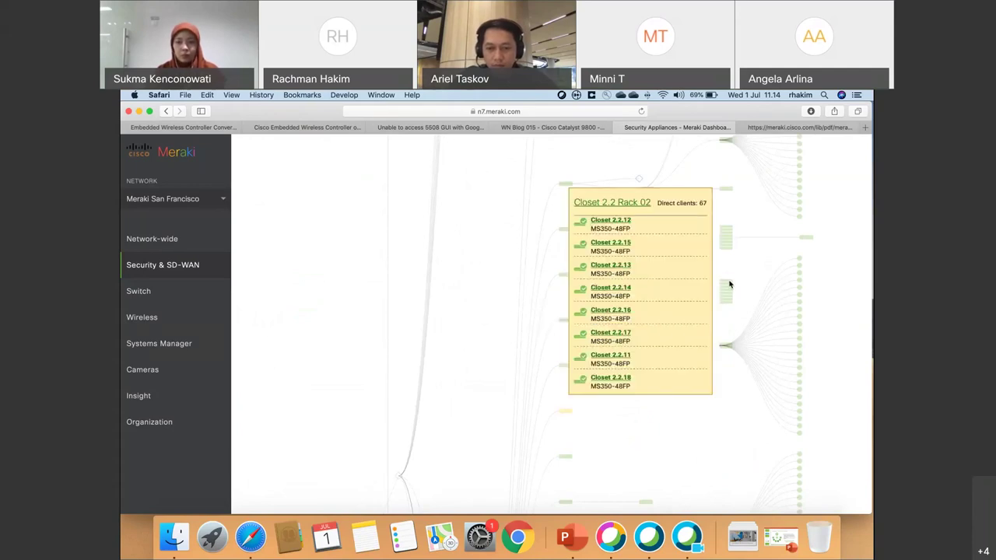
click(615, 221)
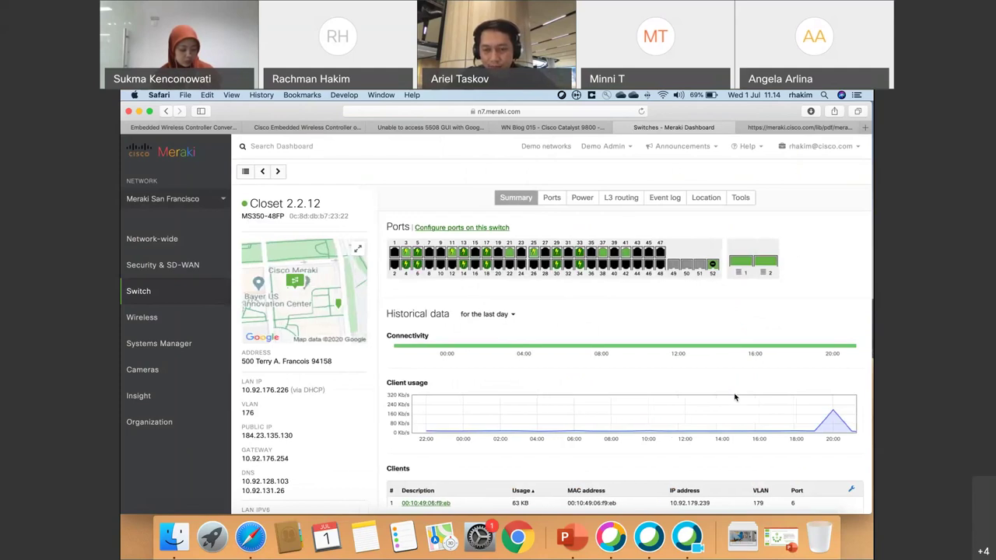
Step: Return to the MX1 appliance status page and check its power supplies
mouse_move(196, 263)
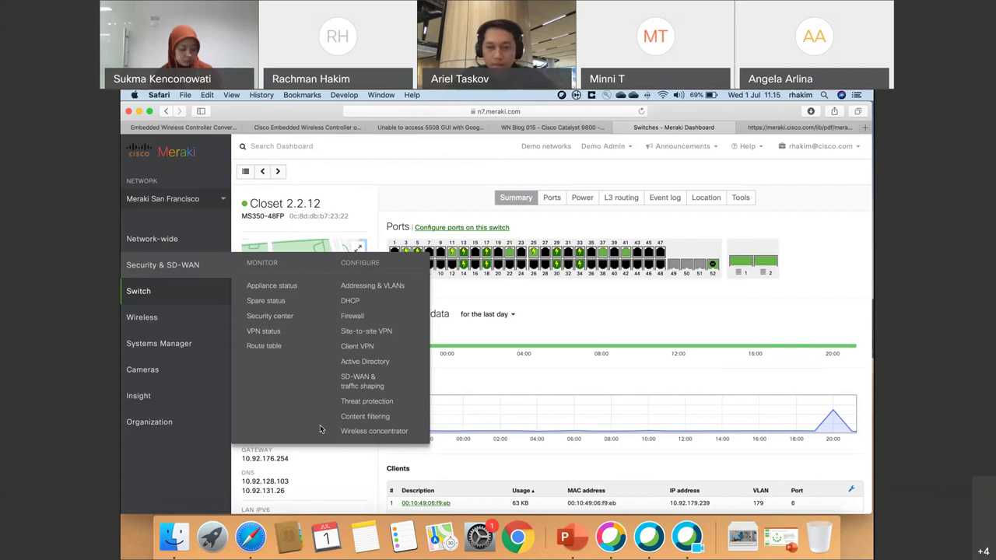
click(304, 286)
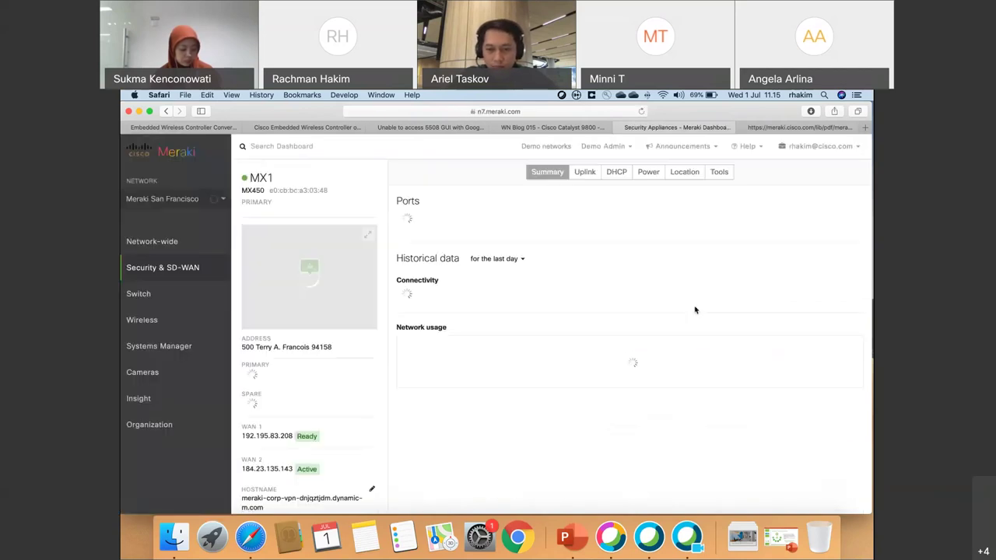
click(648, 171)
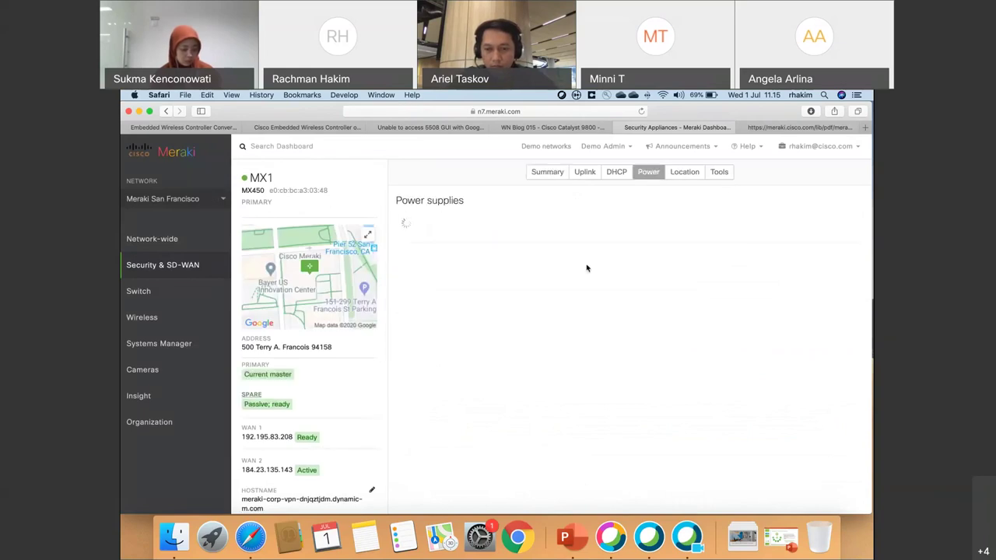
Step: Review the MX1 DHCP subnets with their used and free addresses, and the list of all DHCP leases
click(616, 173)
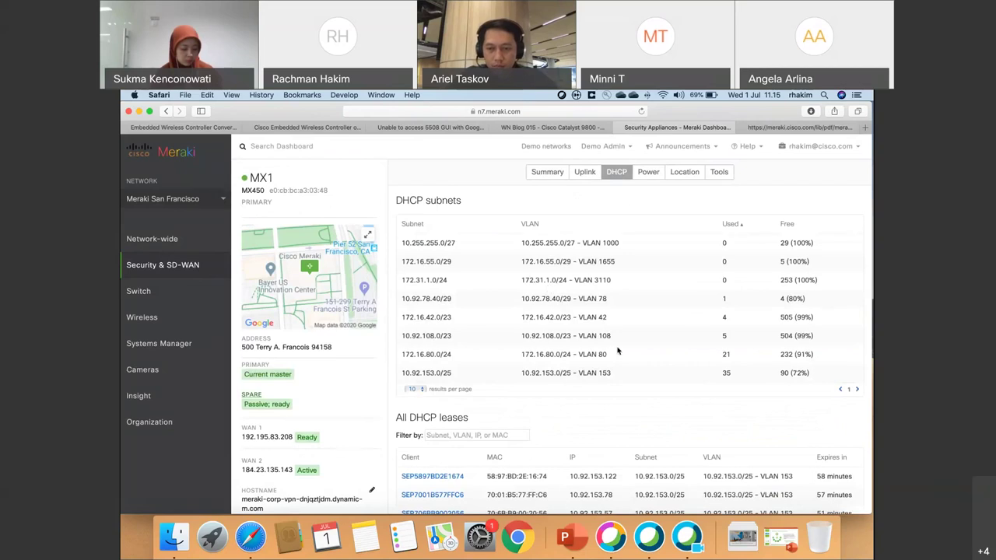
scroll(610, 359, down, 3)
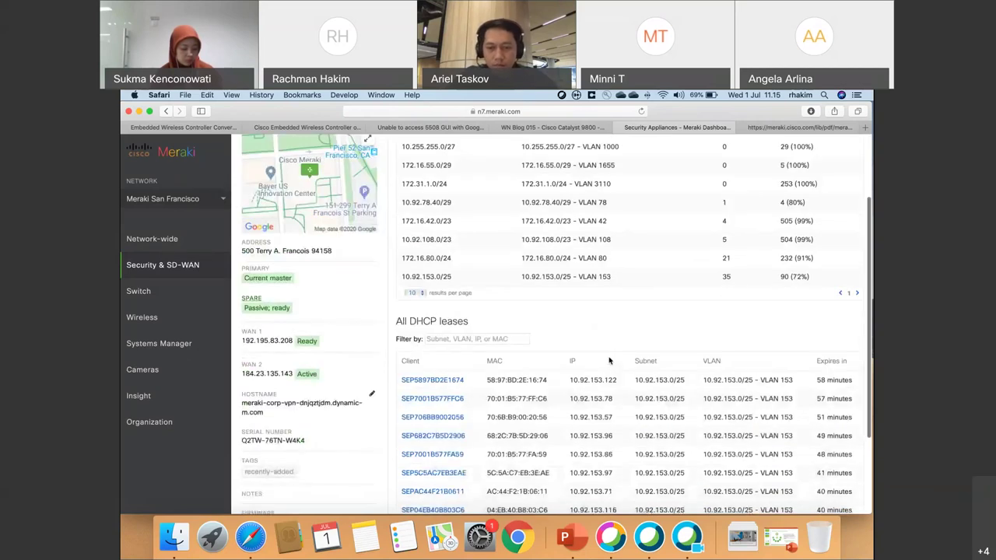
scroll(610, 359, down, 4)
scroll(610, 359, up, 4)
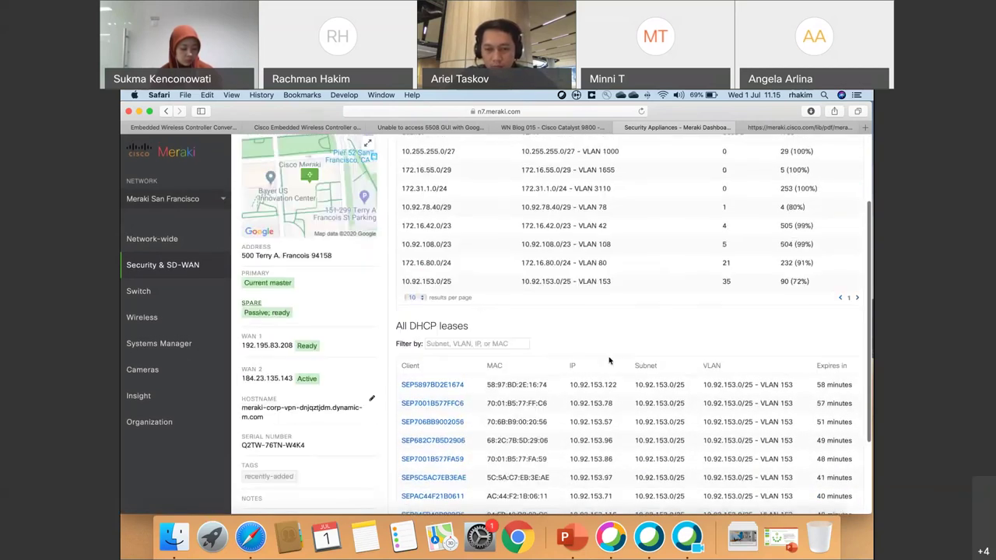
scroll(608, 334, up, 3)
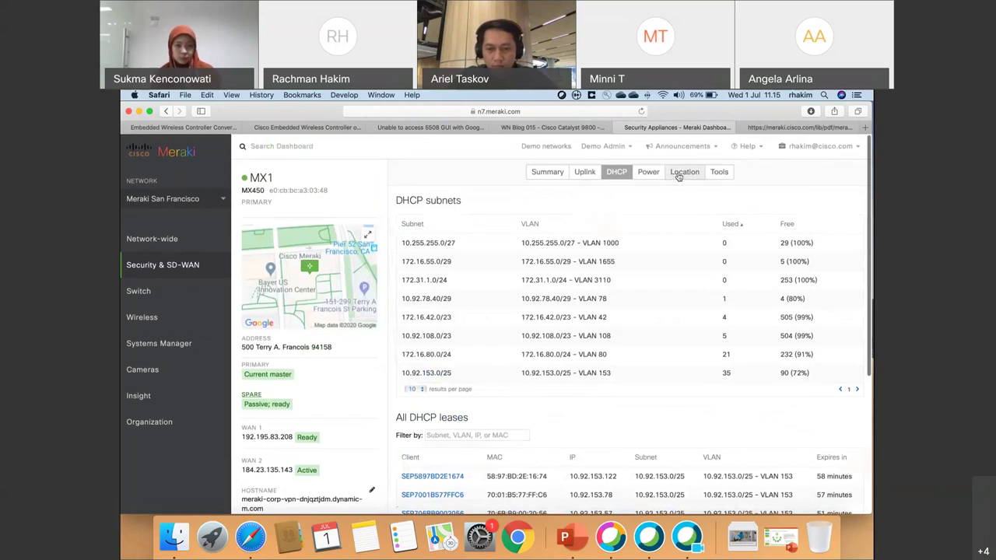
Step: Open the MX1 diagnostic tools and review the options from Ping and Blink LEDs to DNS lookup and ARP table
click(680, 172)
click(719, 172)
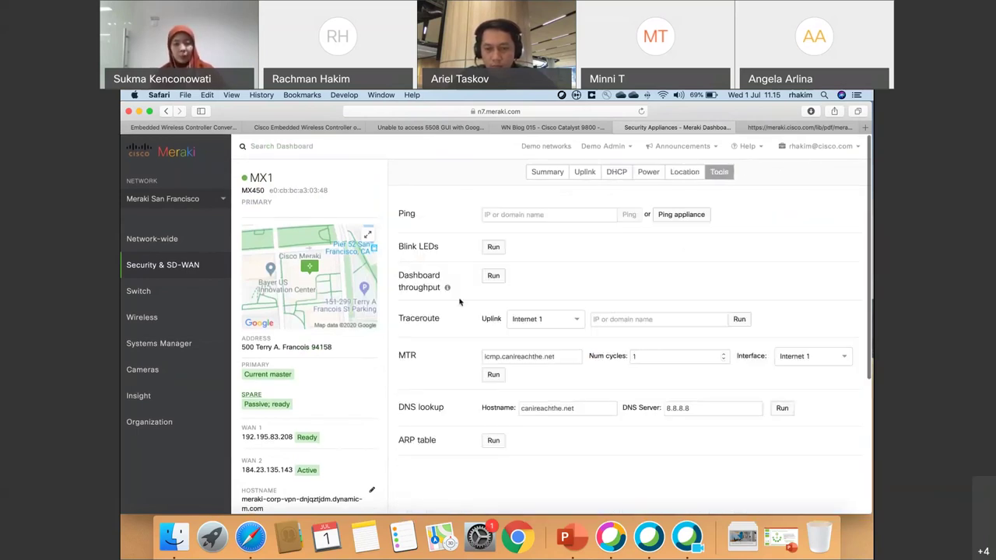
drag(398, 245, 439, 251)
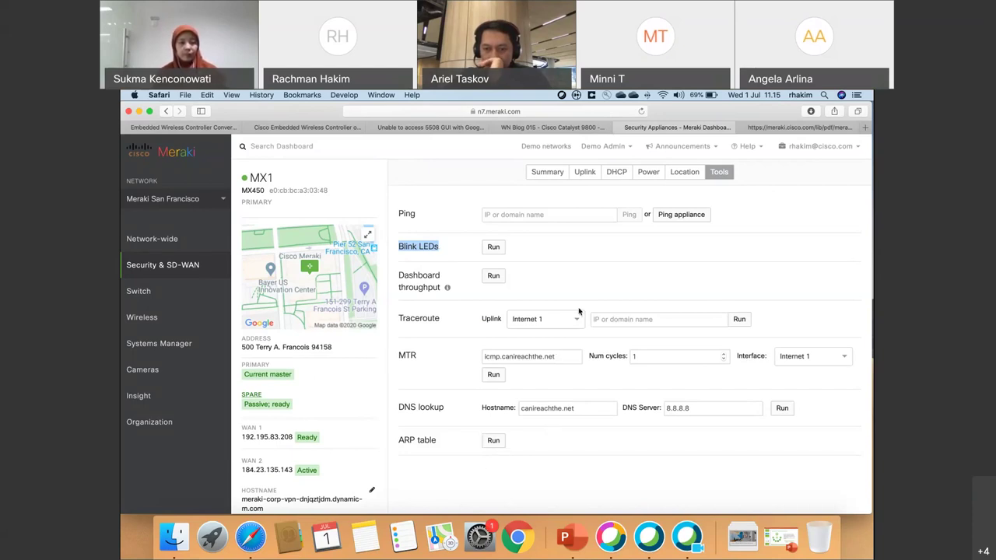
scroll(502, 308, down, 5)
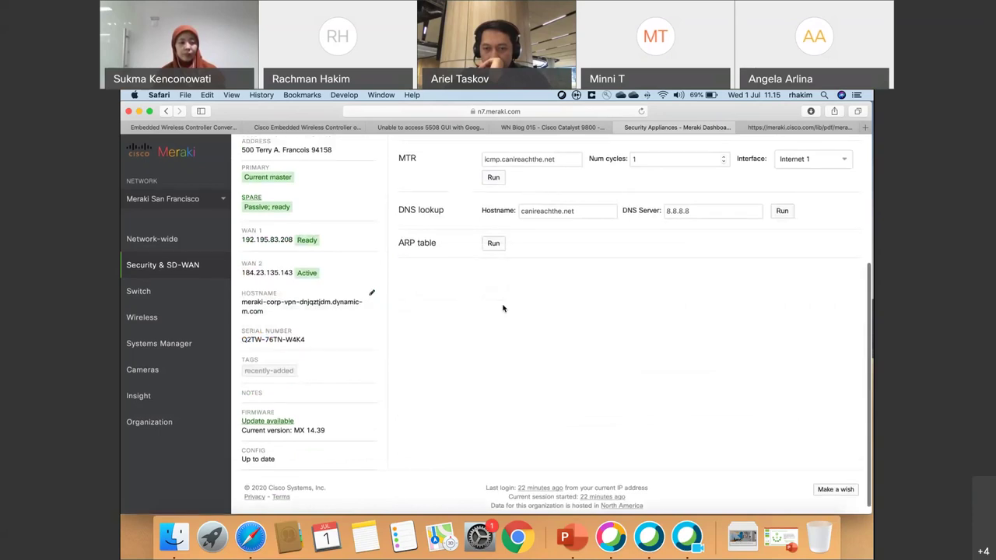
scroll(503, 308, up, 5)
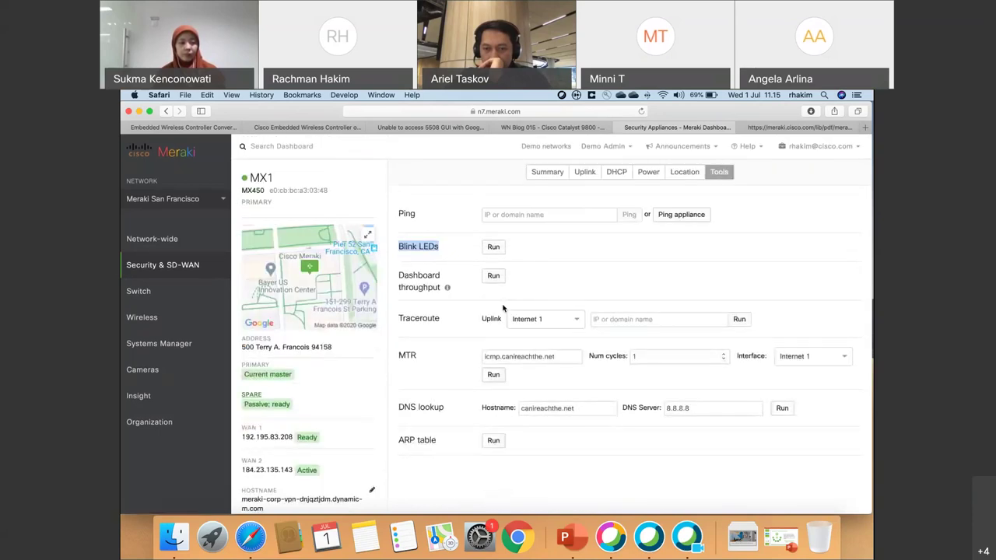
scroll(502, 308, down, 4)
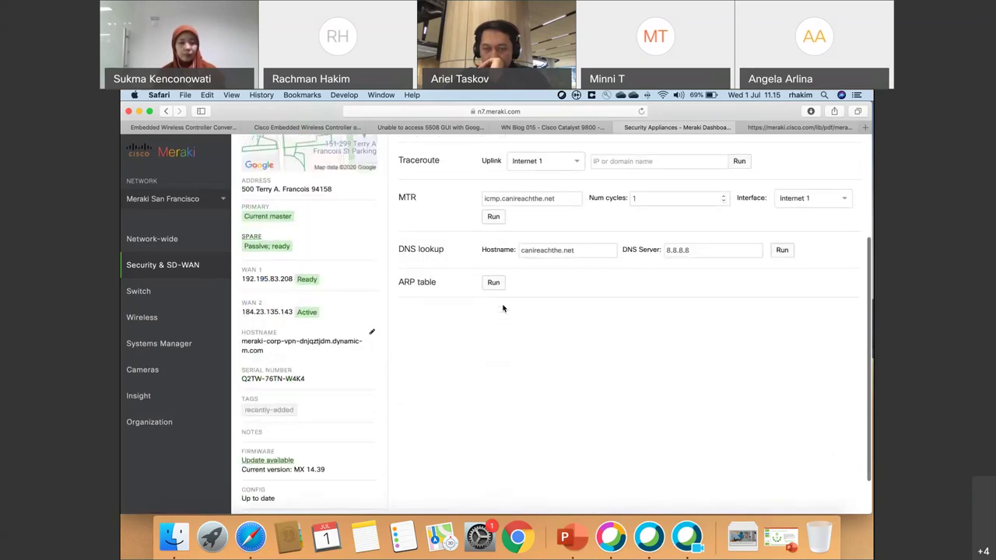
Step: View the firmware upgrade settings through the MX1's available update, and open the network-wide Clients page
click(267, 460)
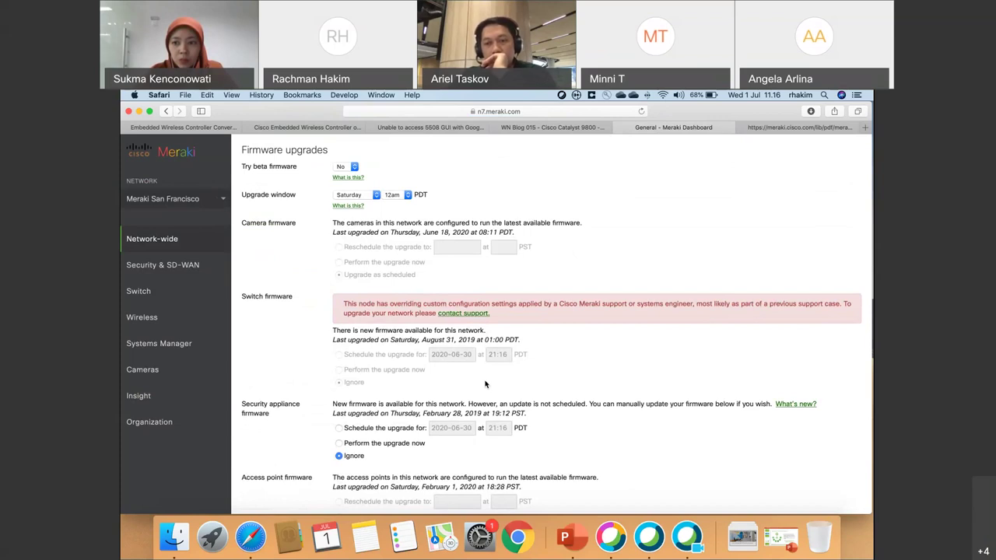
mouse_move(204, 267)
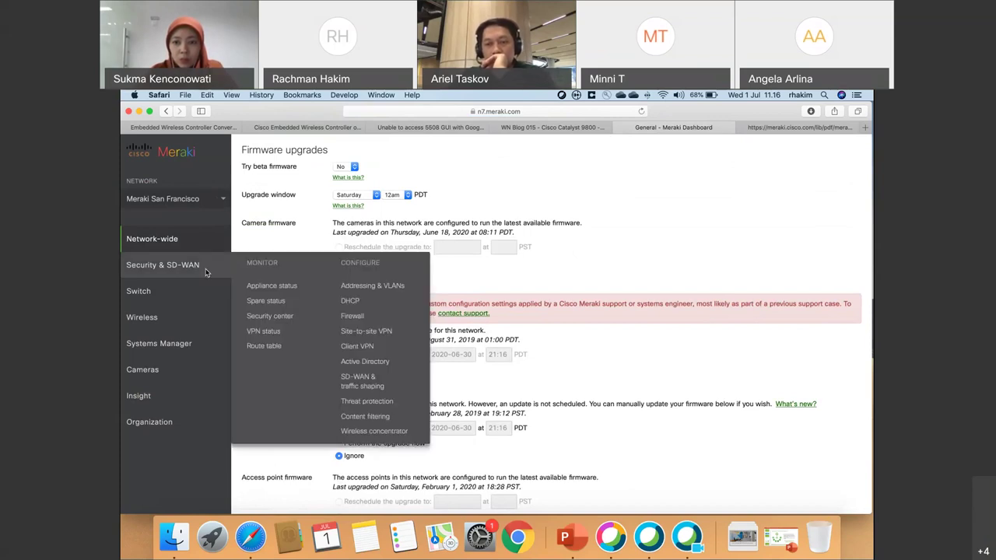
mouse_move(196, 245)
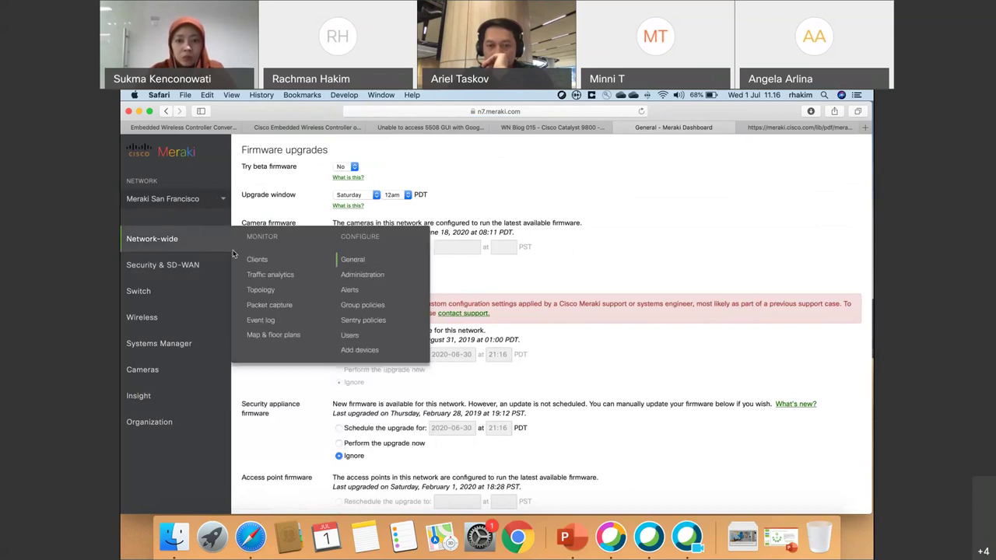
click(256, 262)
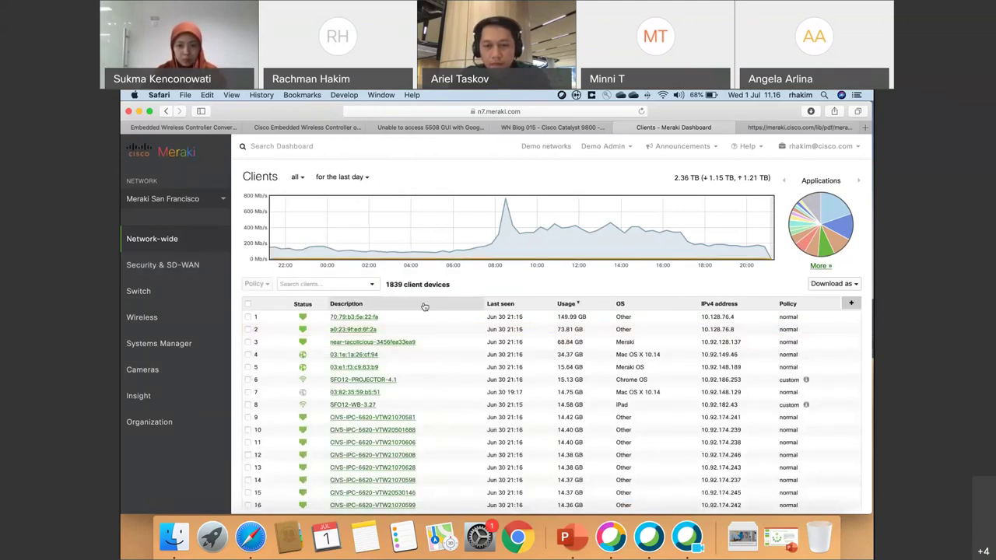
Step: Open the highest-usage client from the list, switch its usage chart to HTTP content and examine its traffic details per destination
double_click(578, 306)
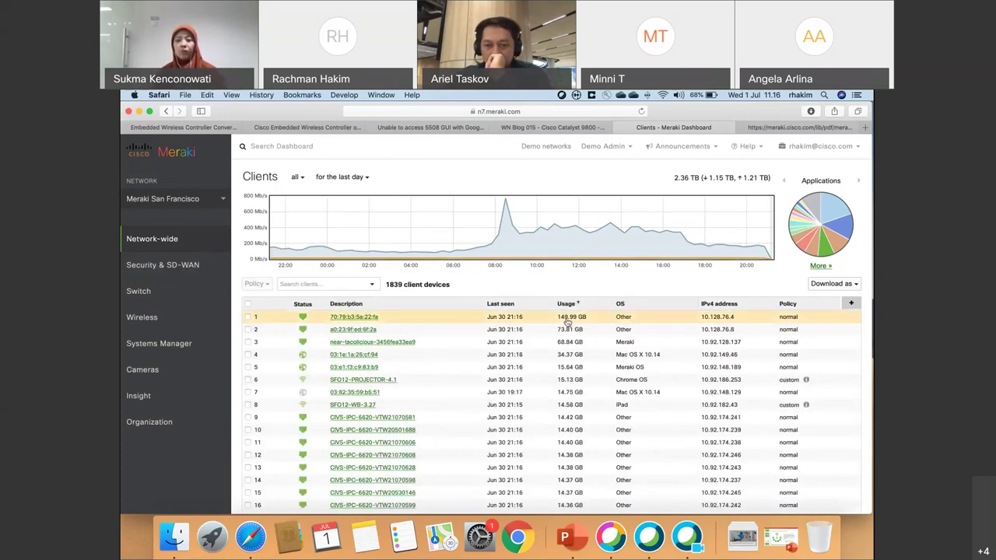
click(567, 322)
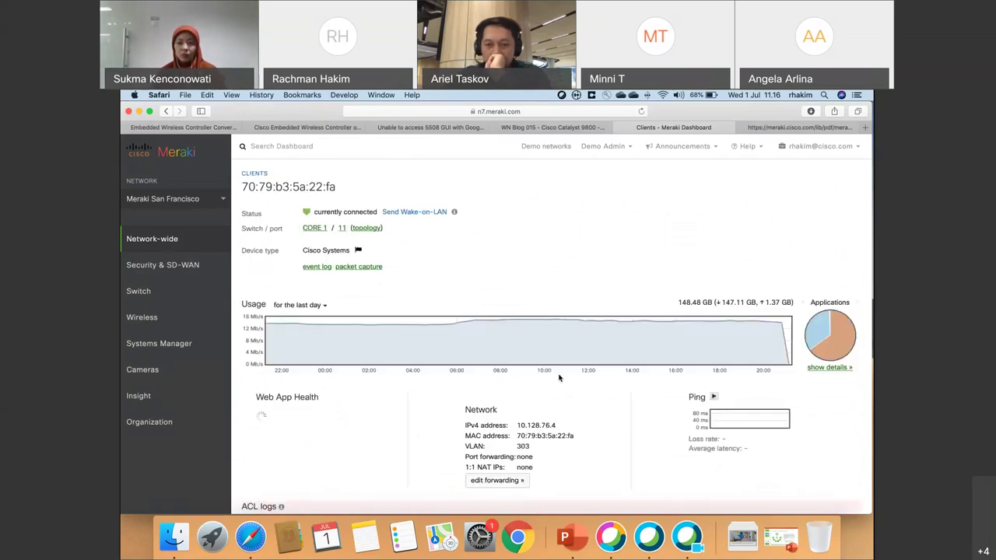
scroll(559, 377, down, 2)
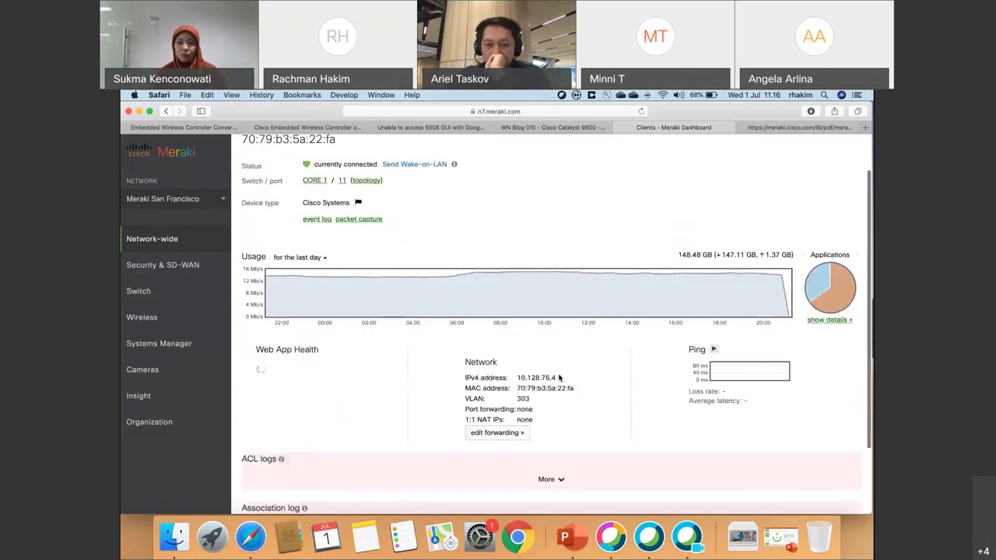
click(859, 256)
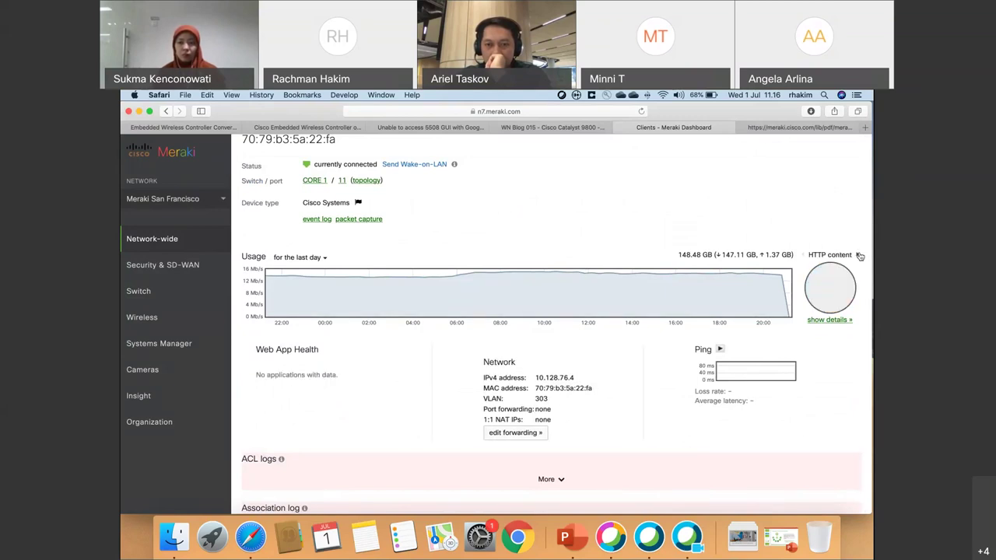
click(826, 319)
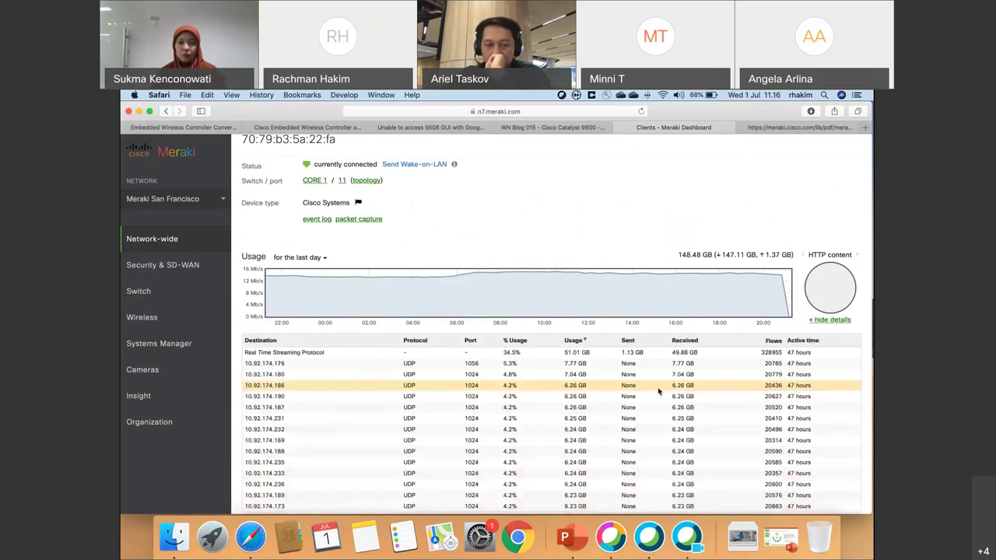
scroll(567, 396, down, 3)
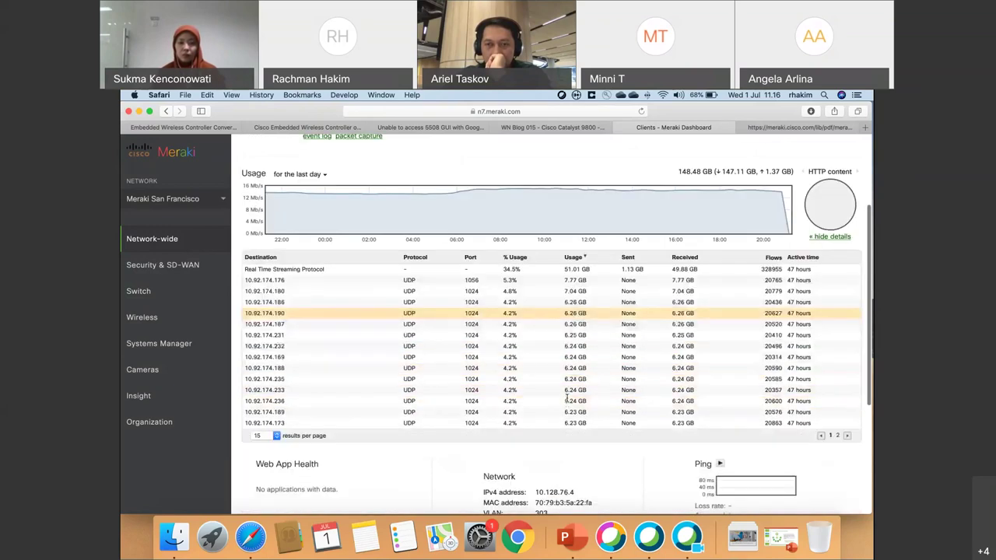
scroll(567, 397, up, 1)
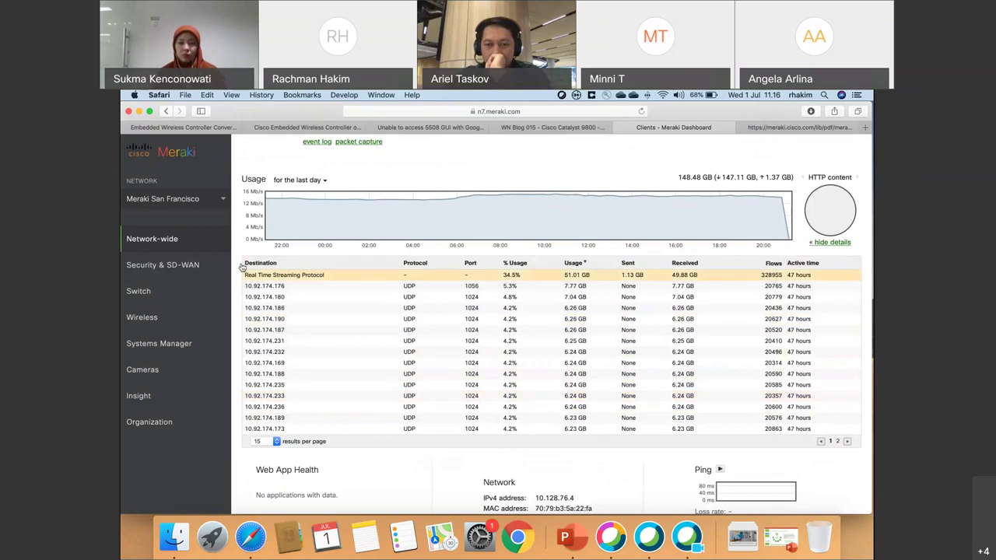
Step: Return to the network-wide Clients list and look through the listed devices with their usage, OS and policy
mouse_move(196, 238)
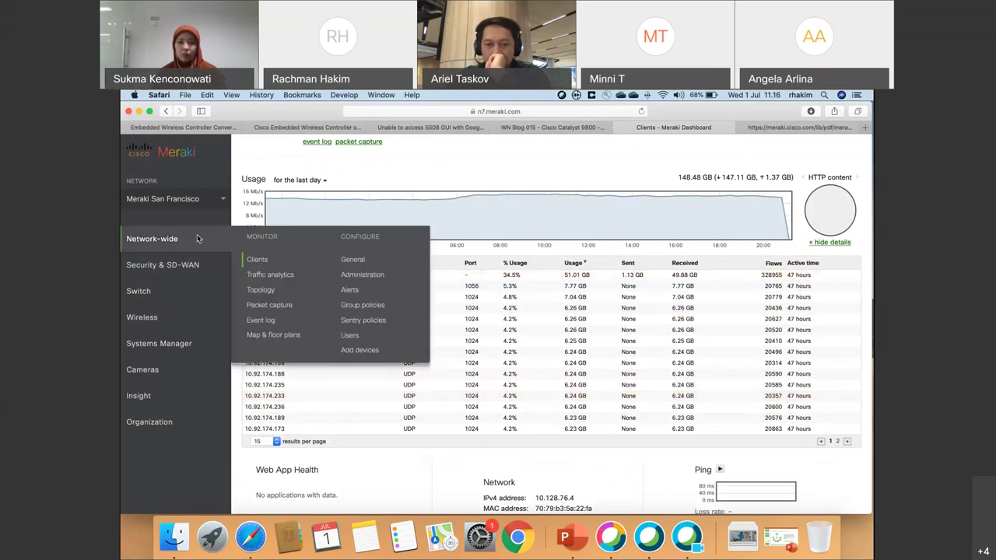
click(256, 260)
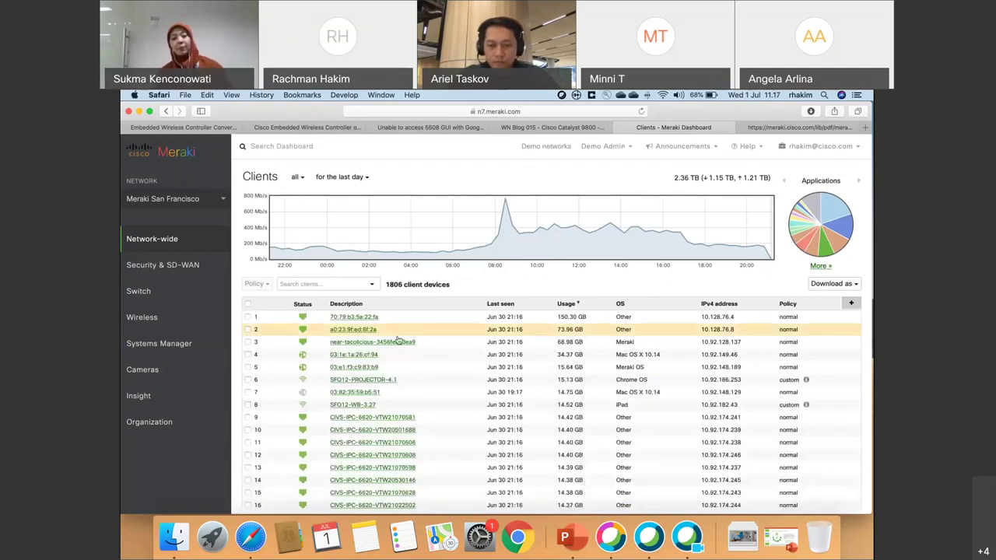
scroll(385, 362, down, 1)
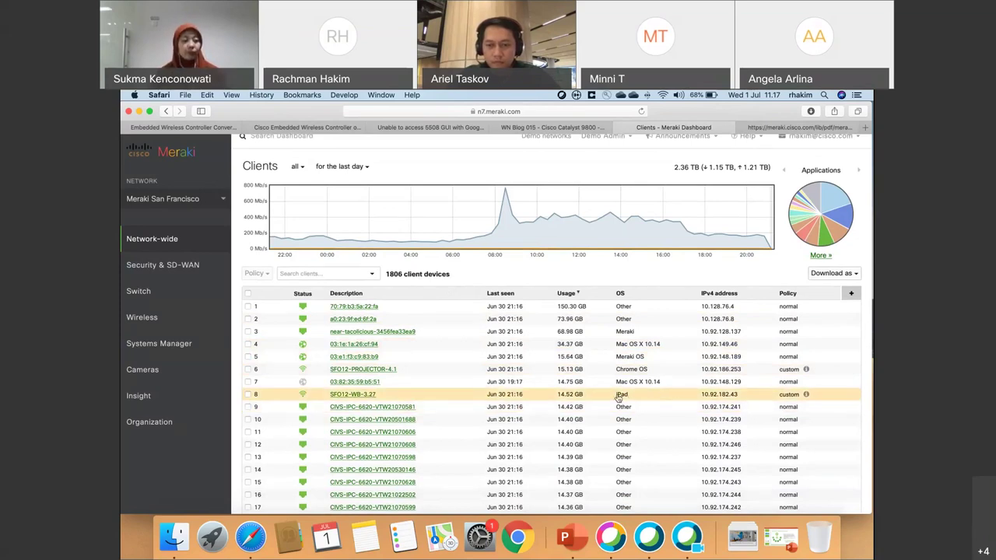
scroll(620, 396, down, 6)
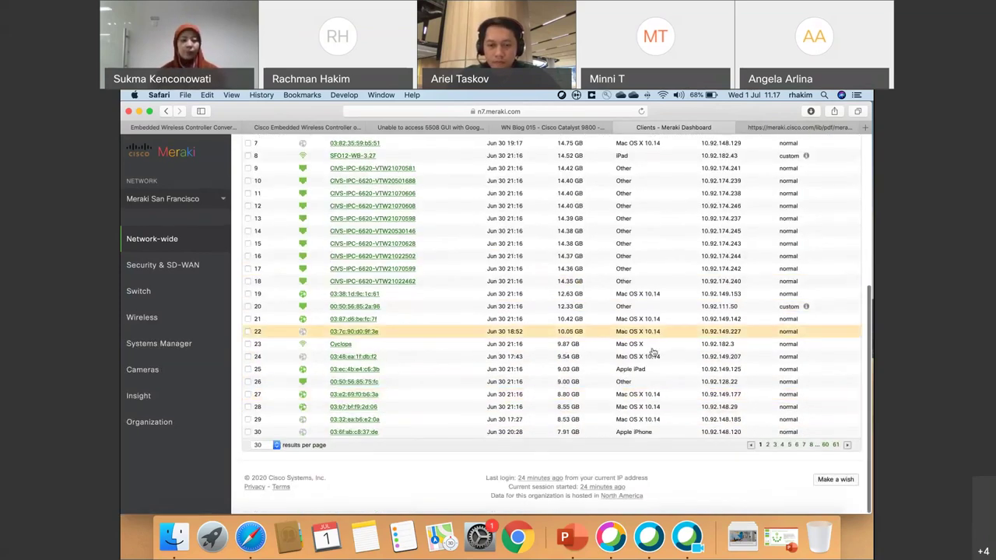
scroll(630, 370, up, 4)
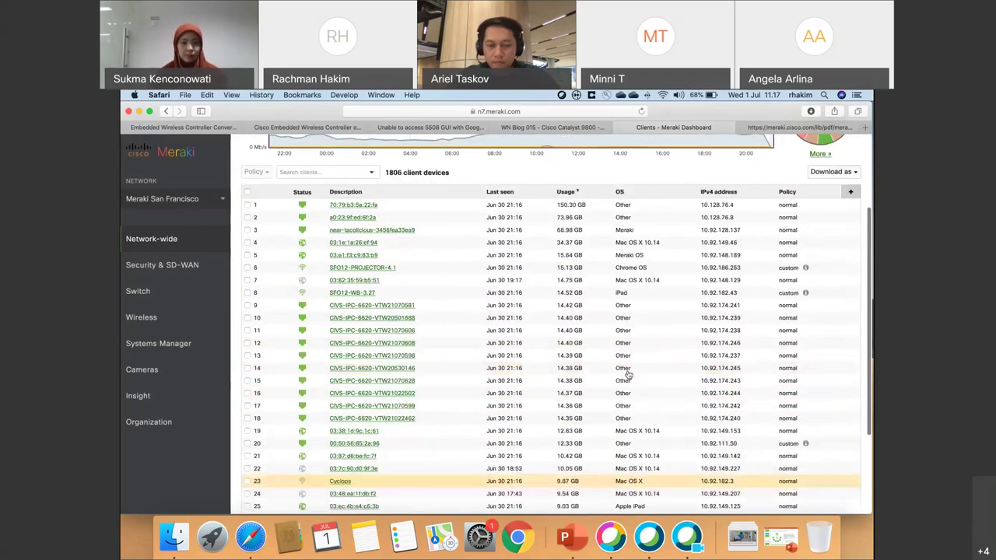
scroll(626, 375, up, 3)
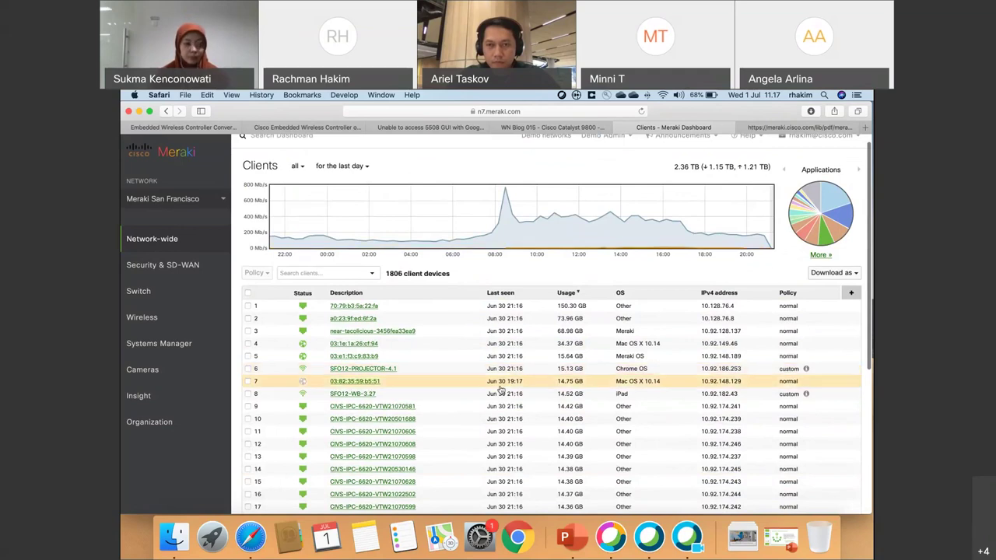
Step: Open the SFO12-WB-3.27 client, expand its usage details per destination and switch the chart between HTTP content and Applications
click(373, 395)
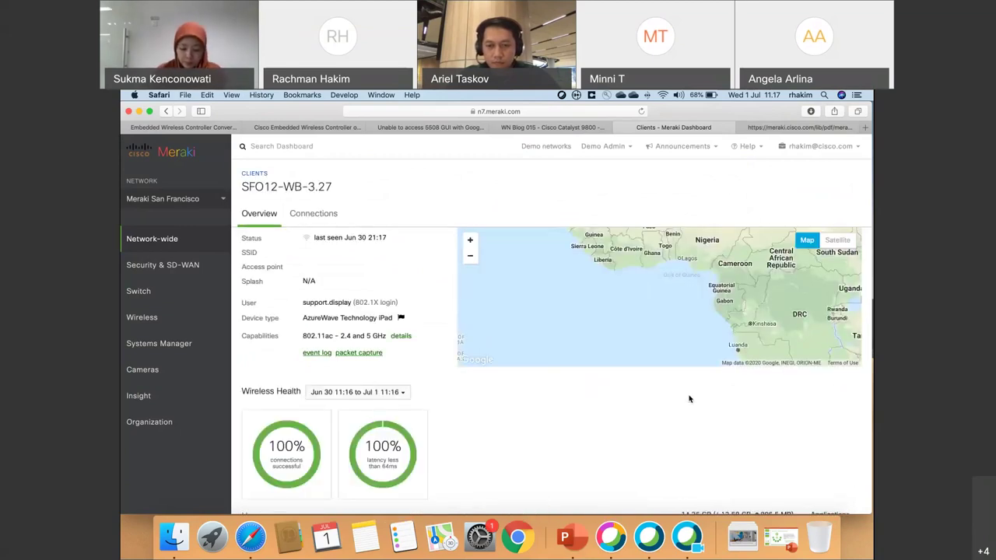
scroll(688, 399, down, 5)
scroll(689, 399, down, 3)
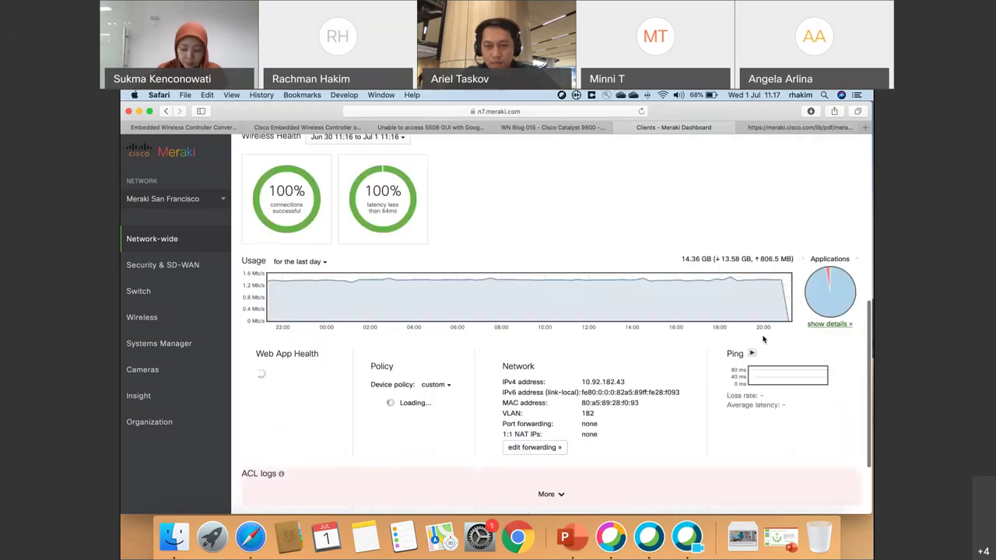
click(857, 261)
click(857, 262)
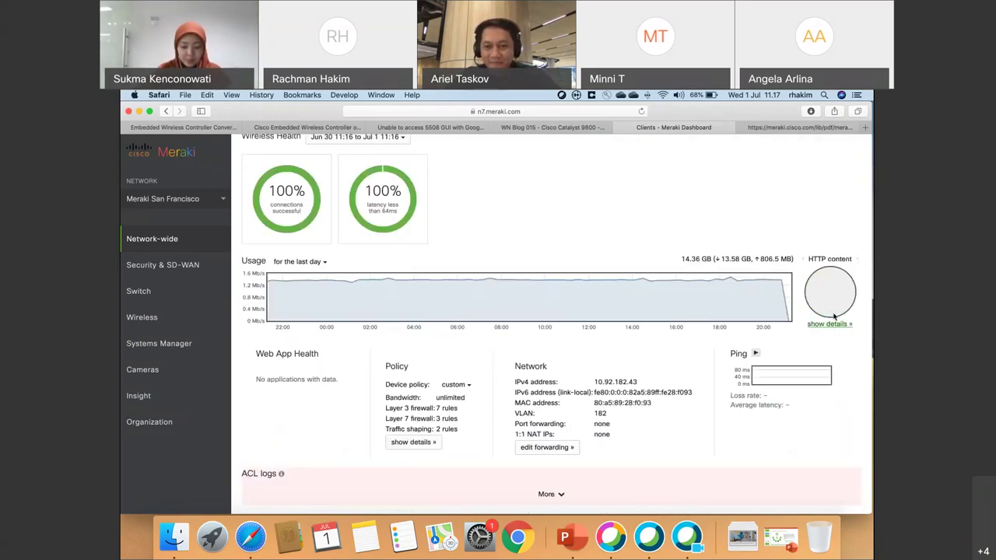
click(830, 323)
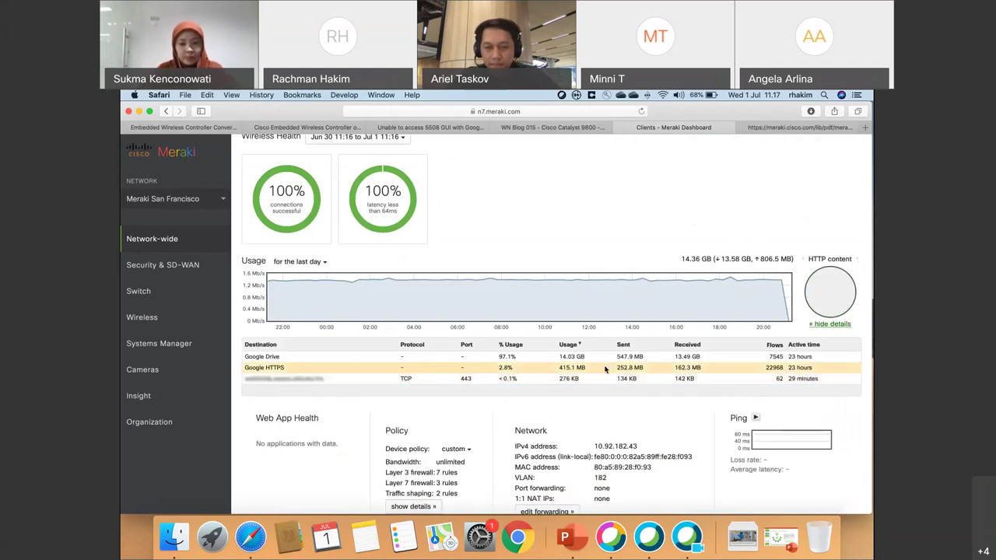
scroll(574, 356, down, 1)
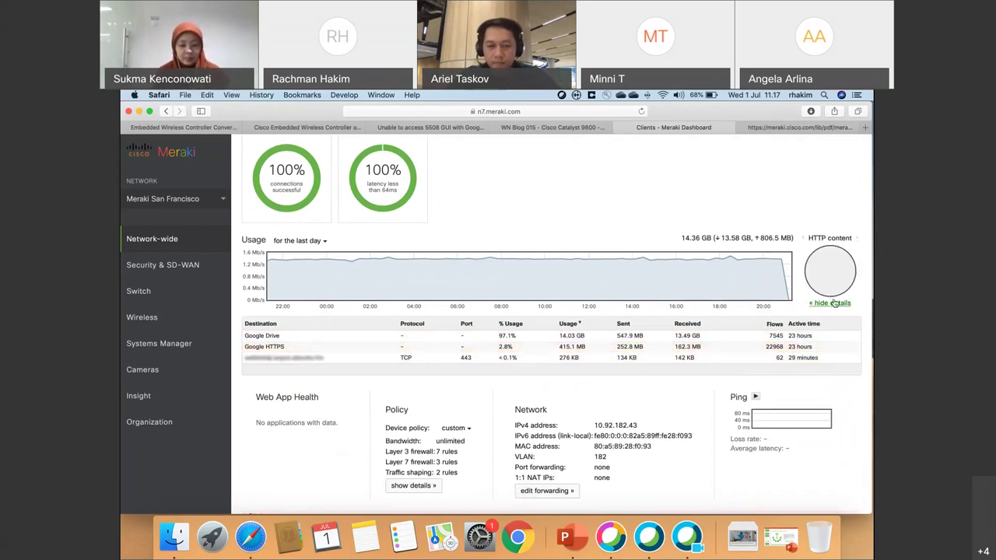
click(858, 240)
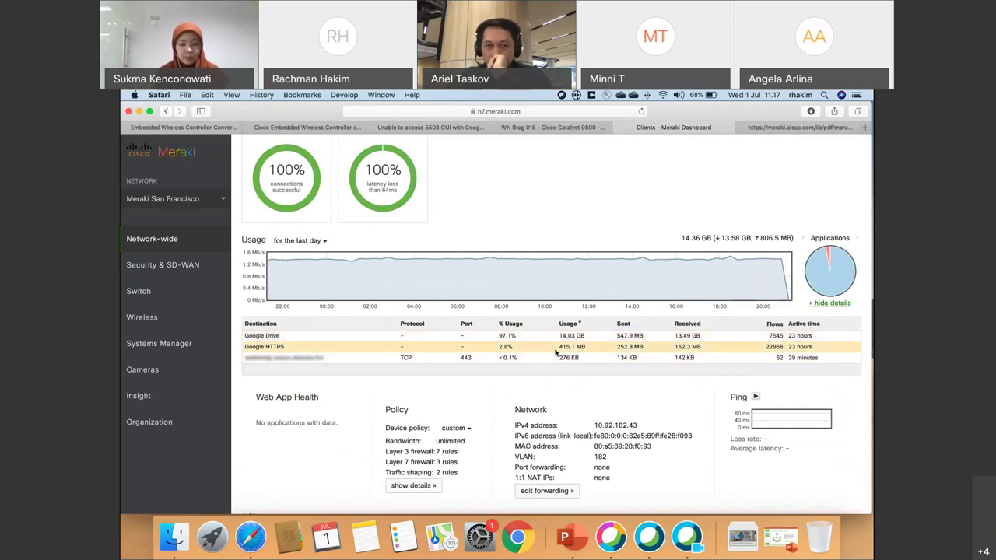
Step: Review SFO12-WB-3.27's current connection path from access point 3.26 to CORE 1, including its floor-plan location
scroll(553, 353, down, 3)
scroll(554, 352, up, 8)
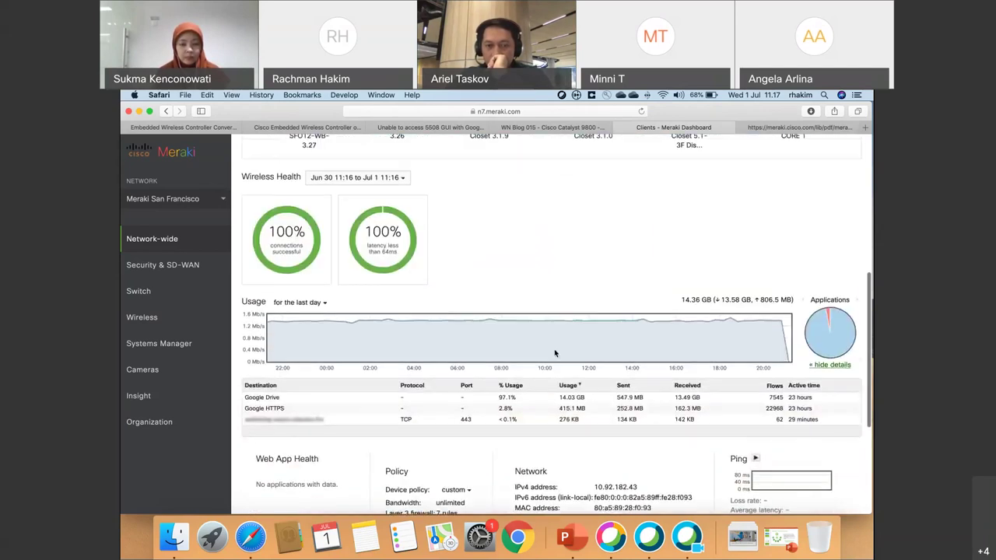
scroll(554, 353, up, 3)
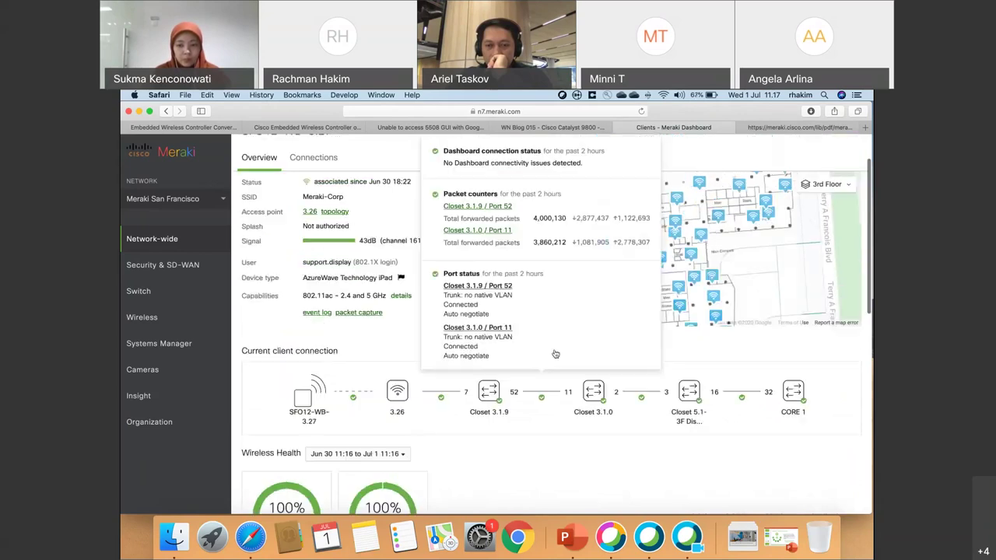
scroll(634, 456, up, 1)
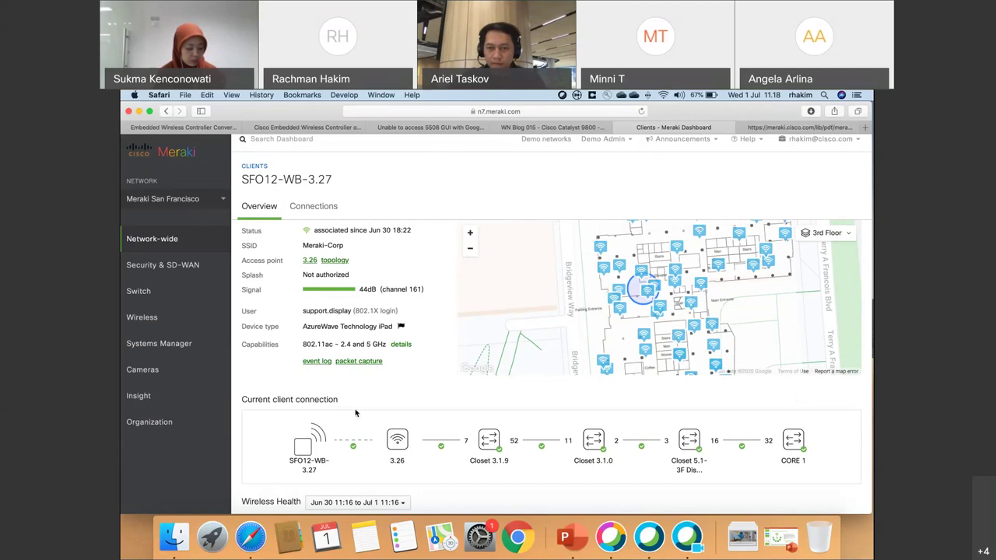
Step: Open the network-wide topology in its L2 link-layer view
mouse_move(167, 274)
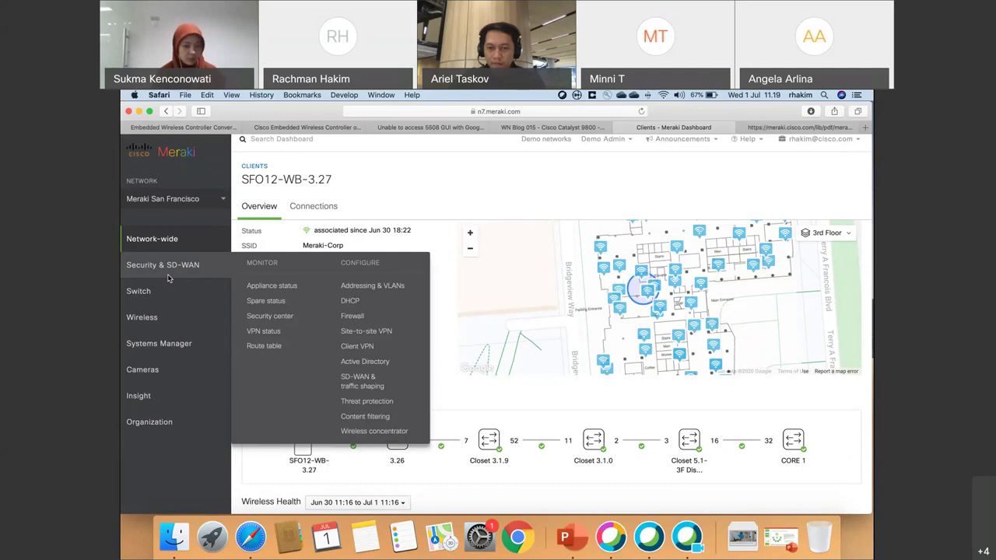
mouse_move(167, 239)
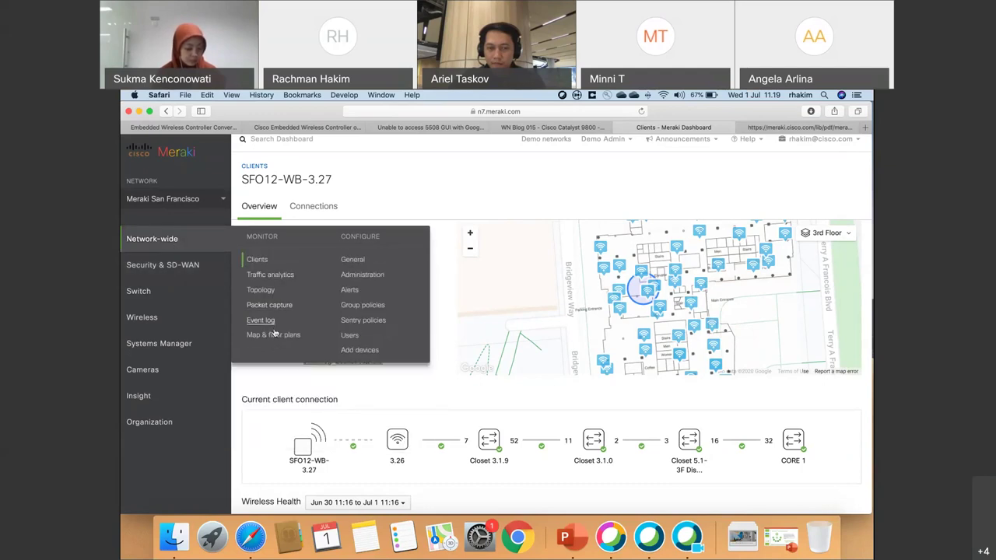
click(260, 289)
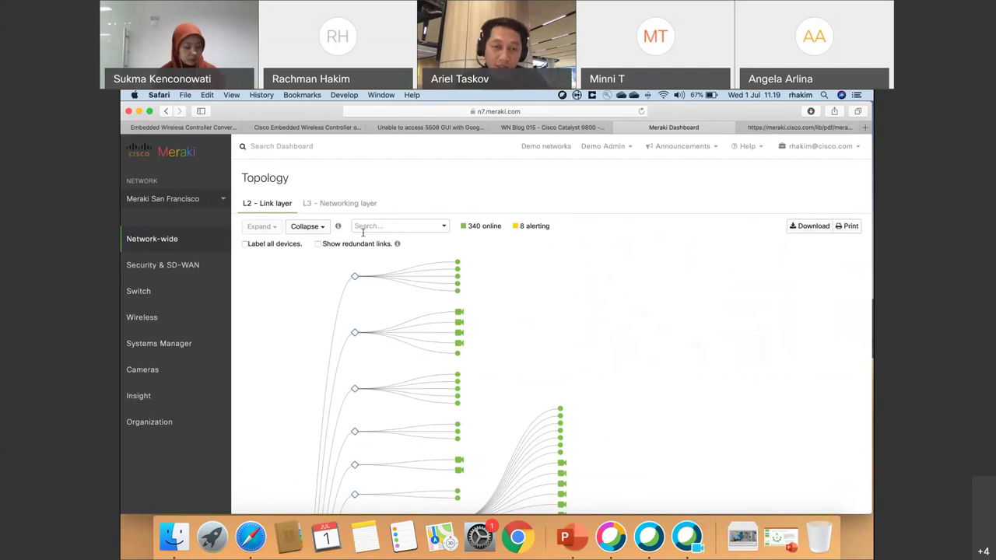
Step: Open Web App Health under Insight and dismiss the Smart-Threshold introduction
mouse_move(167, 394)
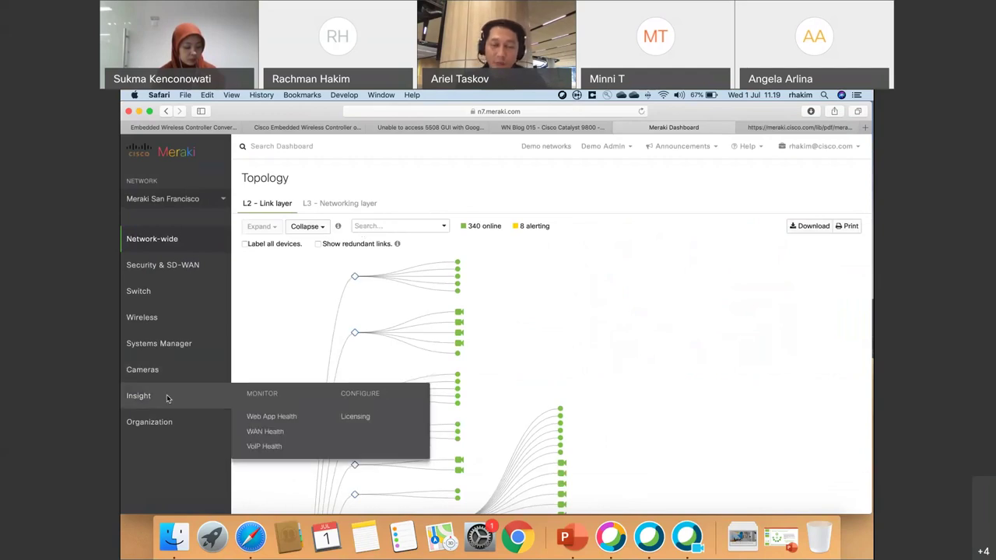
click(284, 417)
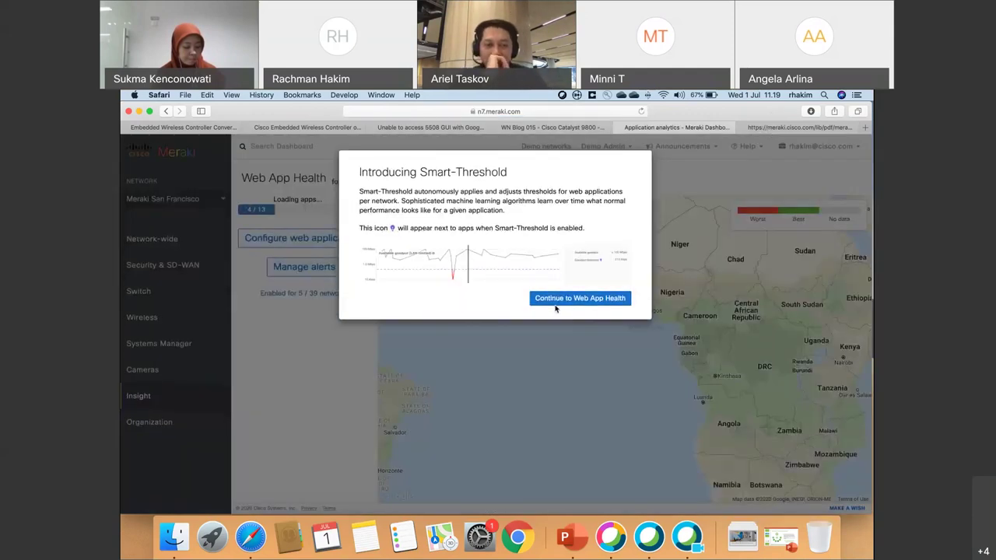
click(555, 303)
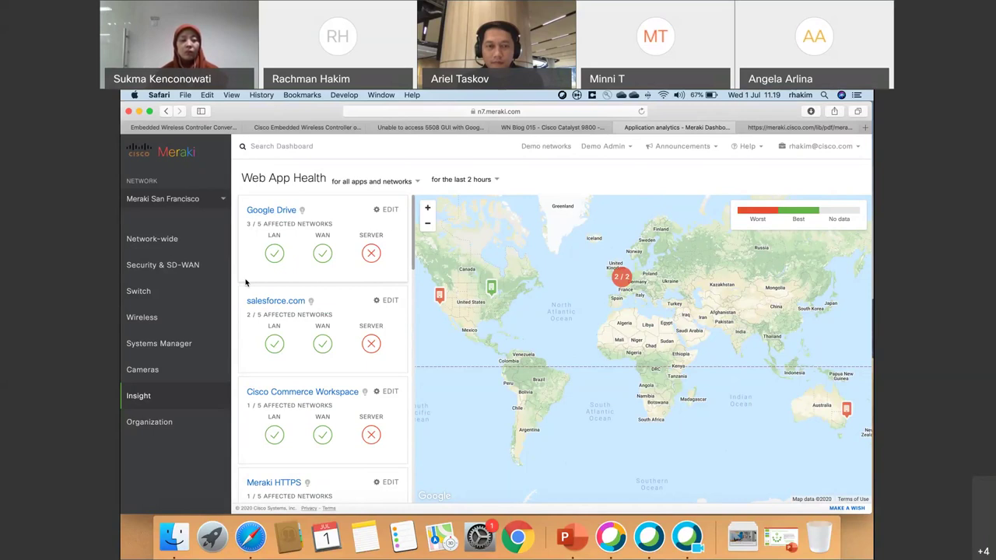
click(361, 261)
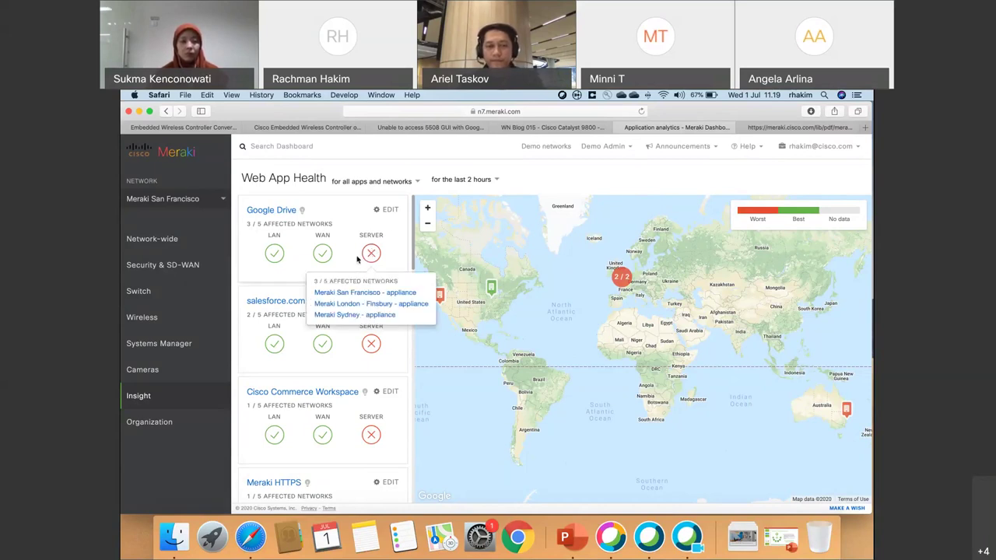
click(285, 214)
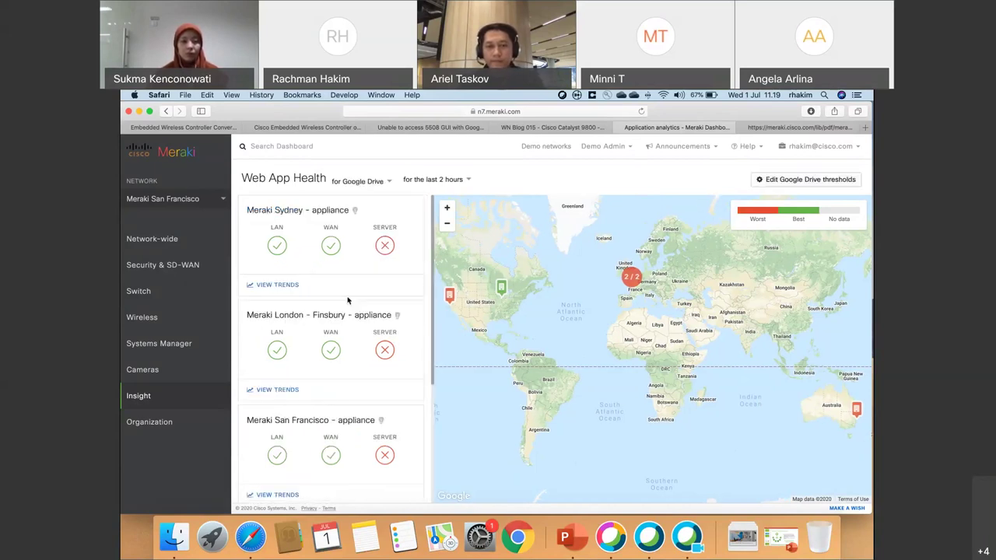
click(289, 287)
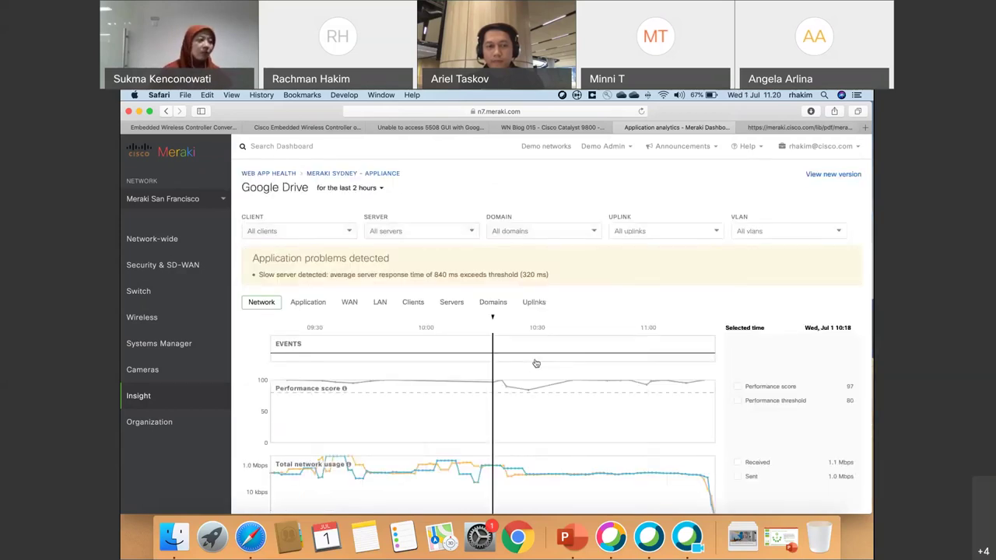
Step: Review Google Drive's network performance score, usage and latency charts, and switch to its application charts
scroll(671, 349, down, 2)
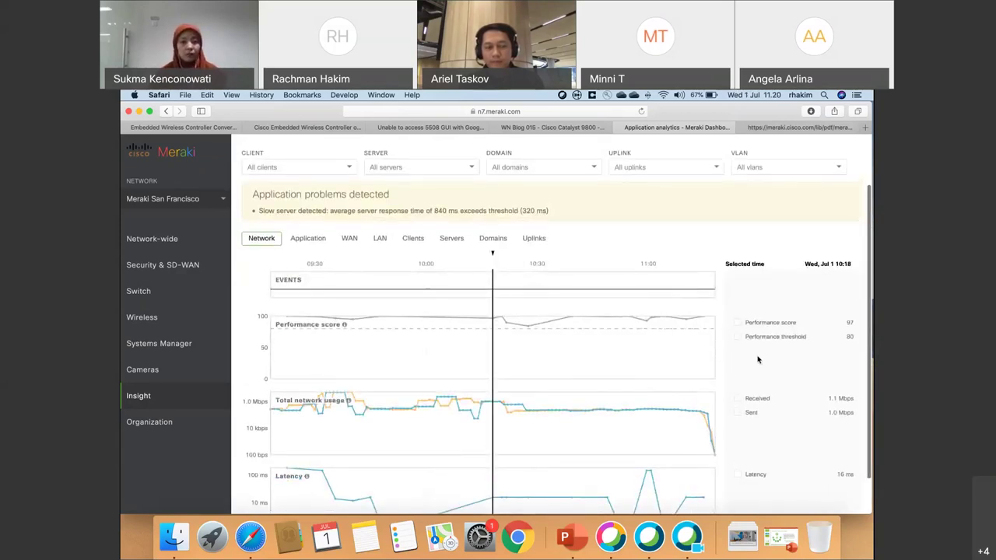
scroll(757, 359, down, 1)
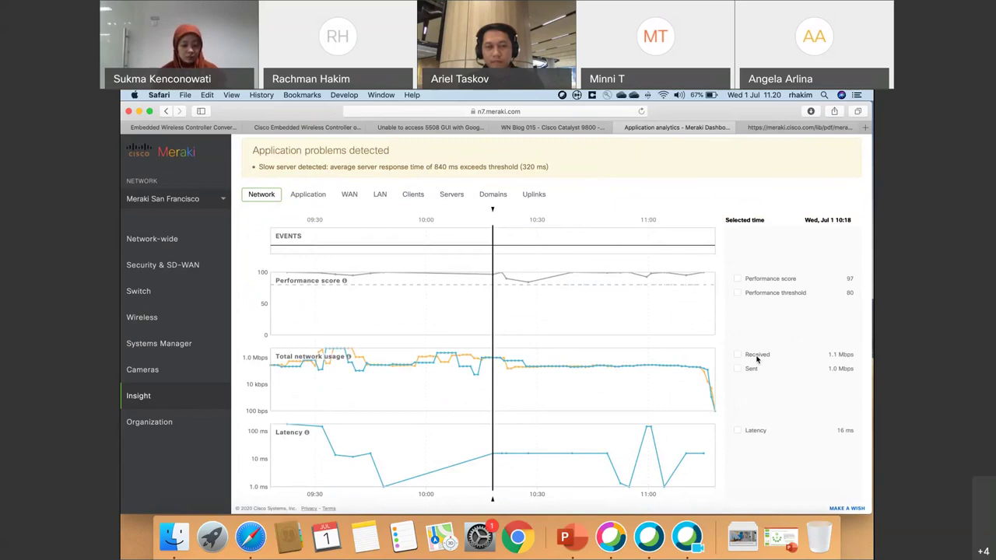
scroll(755, 359, up, 2)
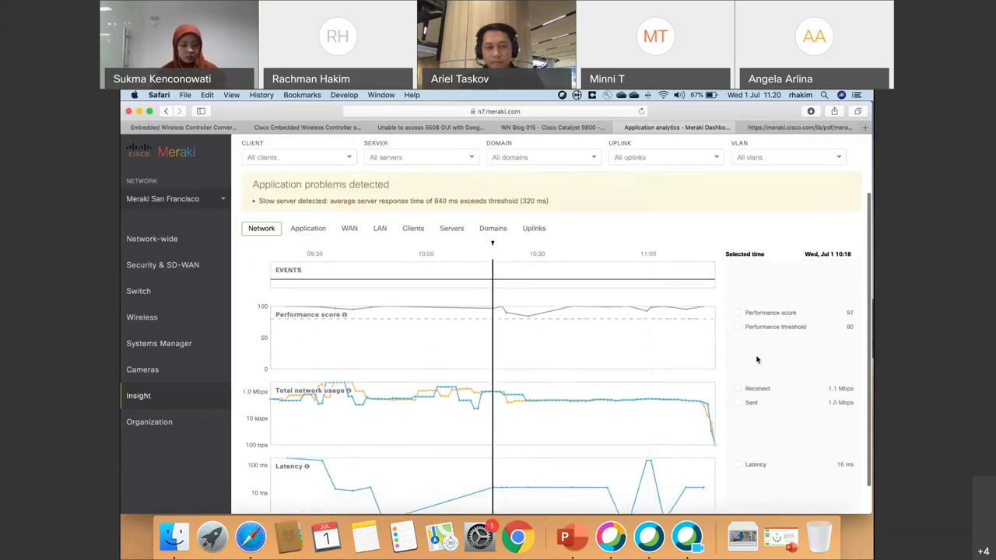
click(309, 228)
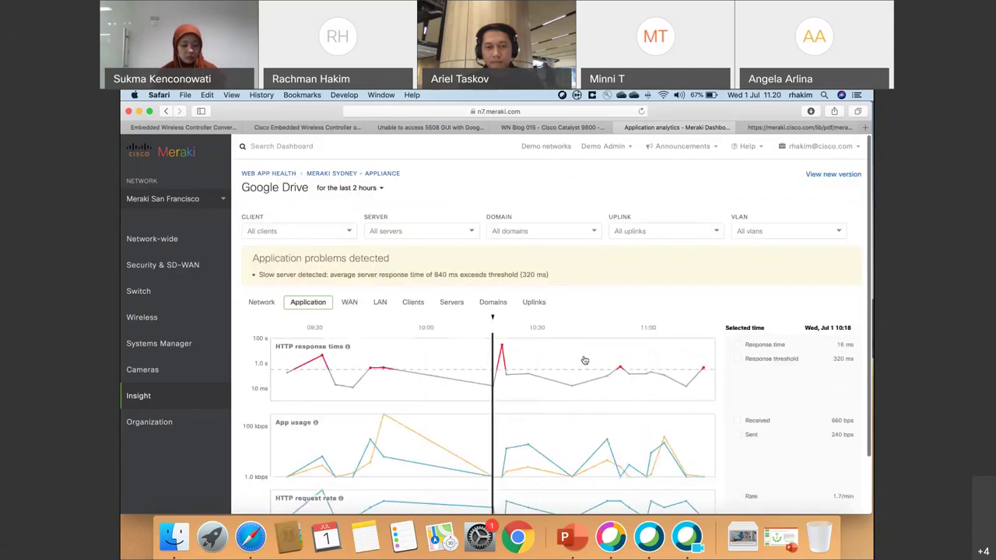
Step: Review Google Drive's application charts and its WAN charts for goodput, response time, loss, latency and total network usage
scroll(737, 331, down, 2)
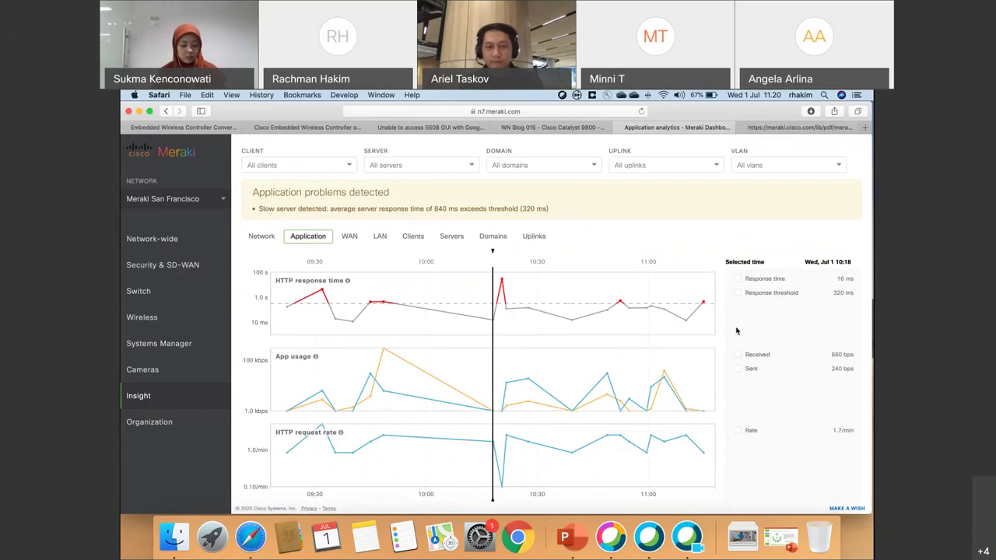
click(349, 236)
scroll(502, 345, down, 5)
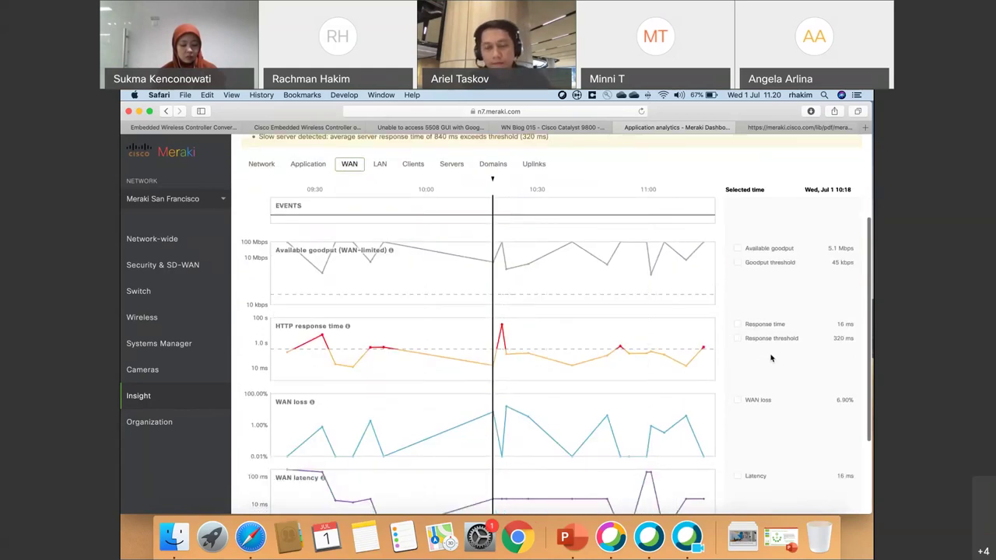
scroll(771, 358, down, 2)
scroll(771, 358, down, 1)
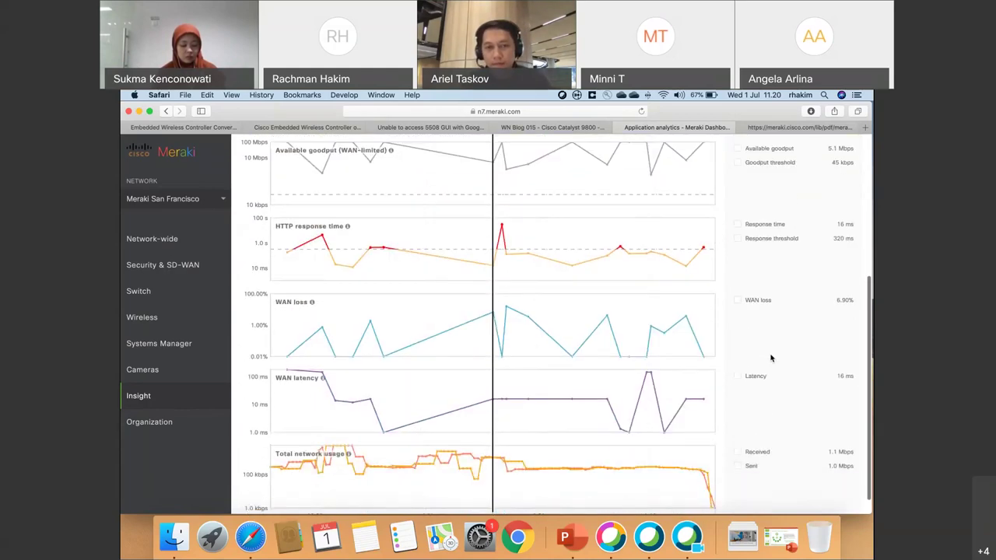
scroll(770, 358, down, 1)
scroll(771, 357, up, 6)
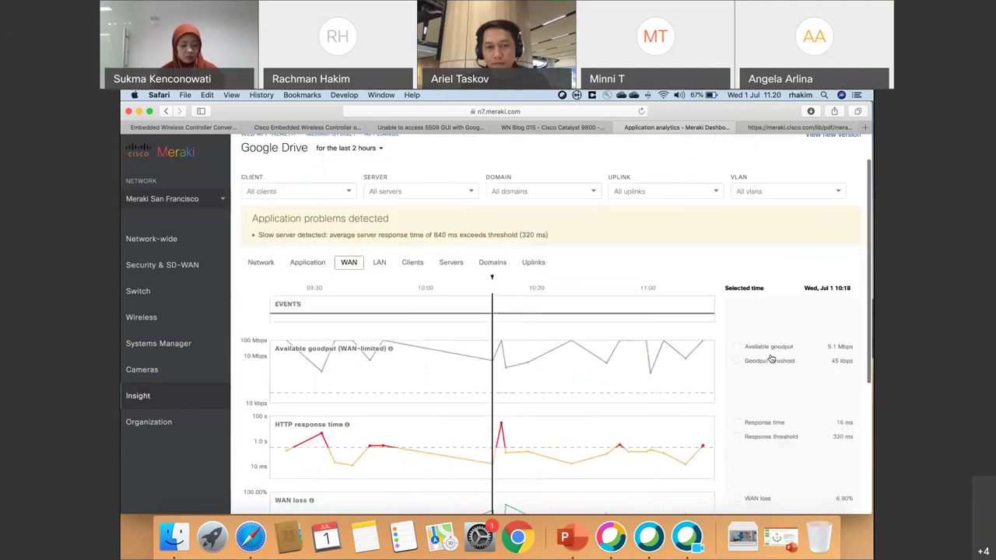
Step: Examine Google Drive's LAN charts for LAN-limited goodput and loss
click(379, 276)
scroll(649, 296, down, 3)
scroll(649, 299, up, 4)
scroll(545, 298, up, 1)
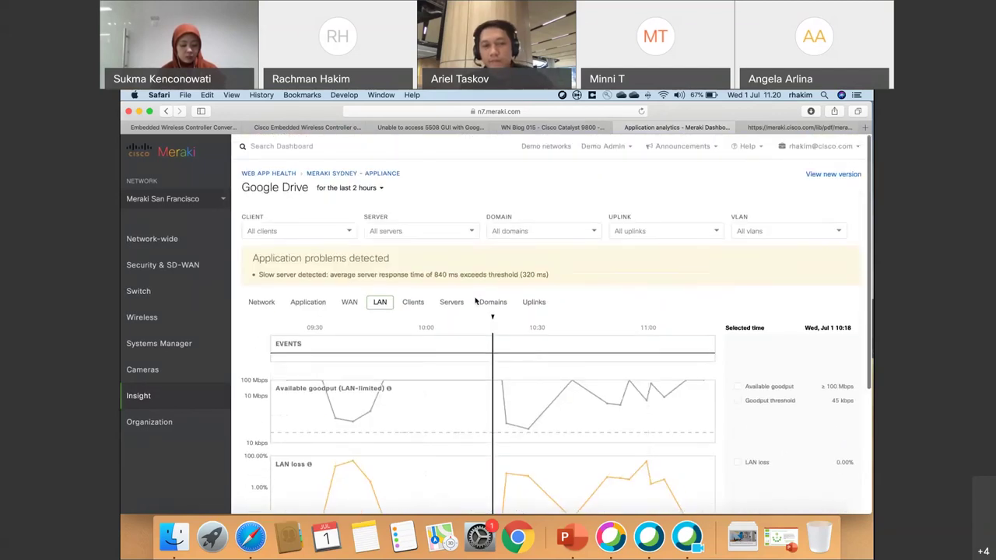
Step: Check the performance scores of Google Drive's clients, servers and uplinks
click(412, 302)
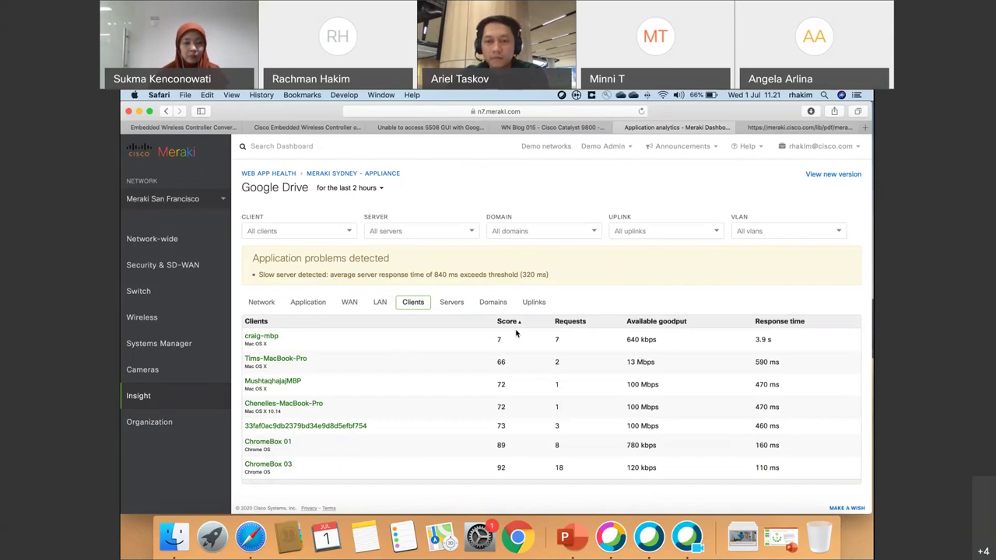
click(451, 301)
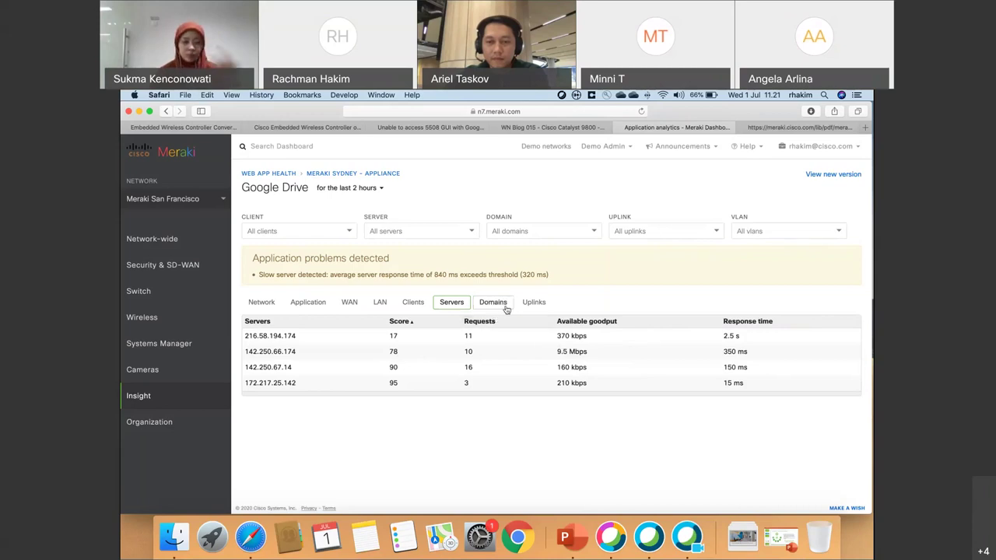
click(534, 302)
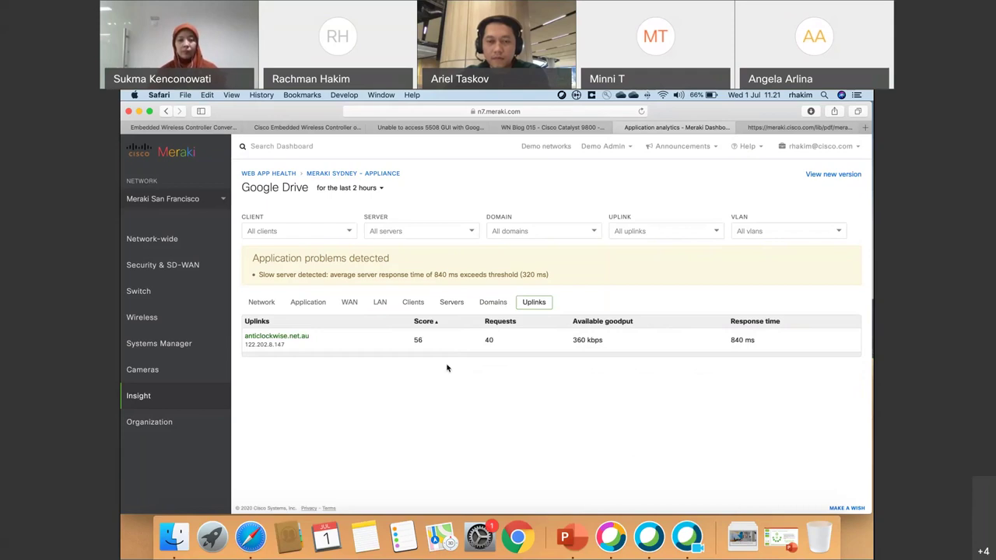
Step: Return to Google Drive's network charts and filter them to the second-to-last client offered, an MBP laptop
click(262, 303)
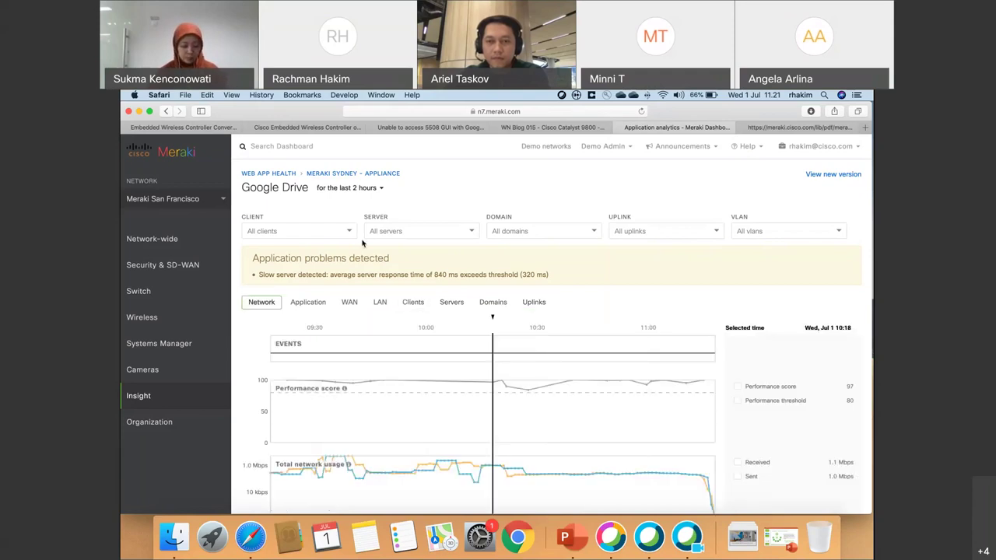
click(334, 231)
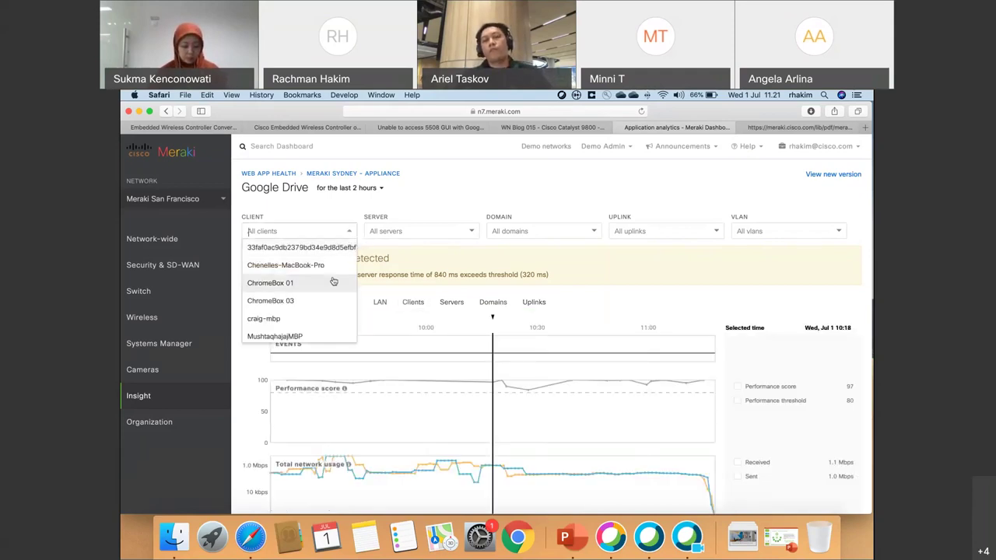
scroll(333, 281, down, 2)
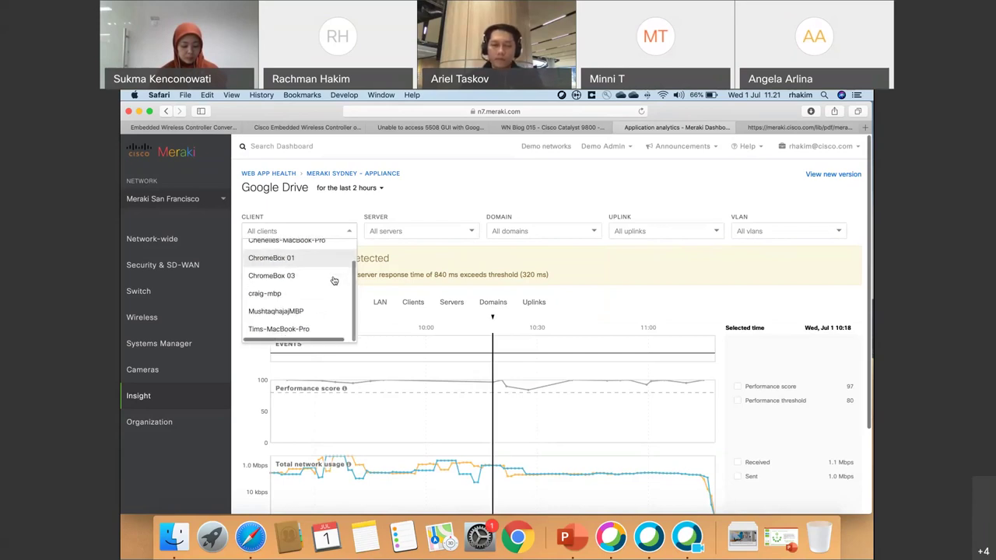
click(301, 315)
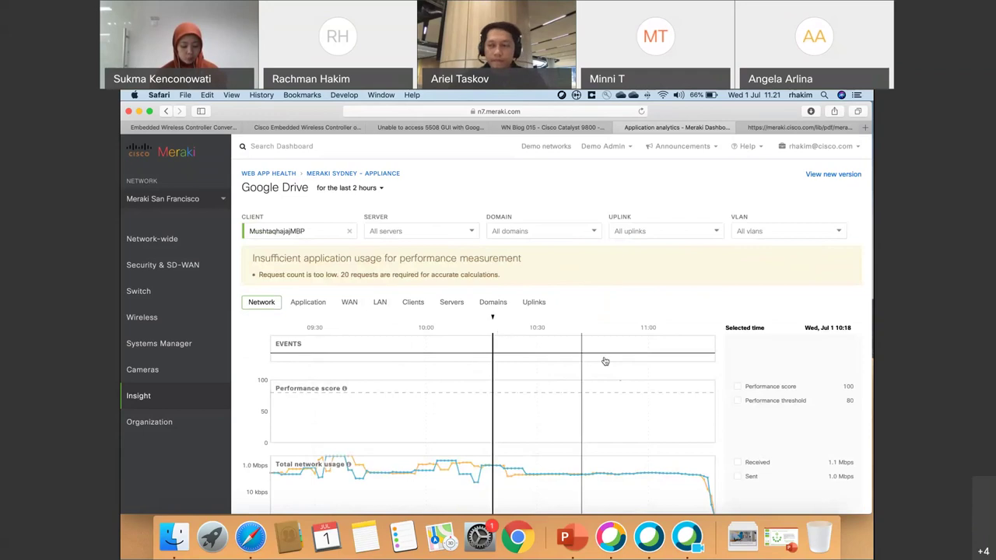
Step: Review the filtered client's LAN goodput, loss, latency and total network usage charts
click(378, 304)
scroll(492, 393, down, 5)
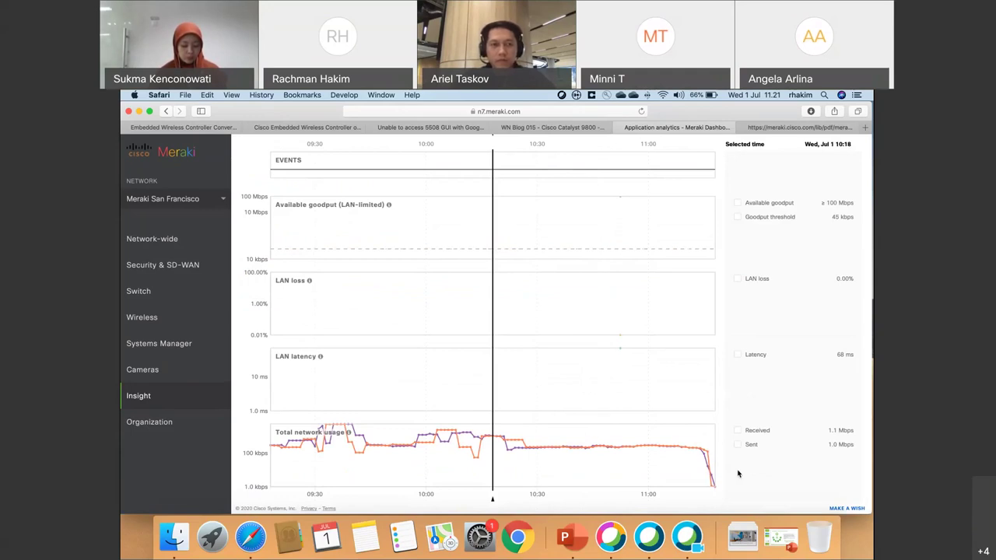
scroll(738, 474, up, 5)
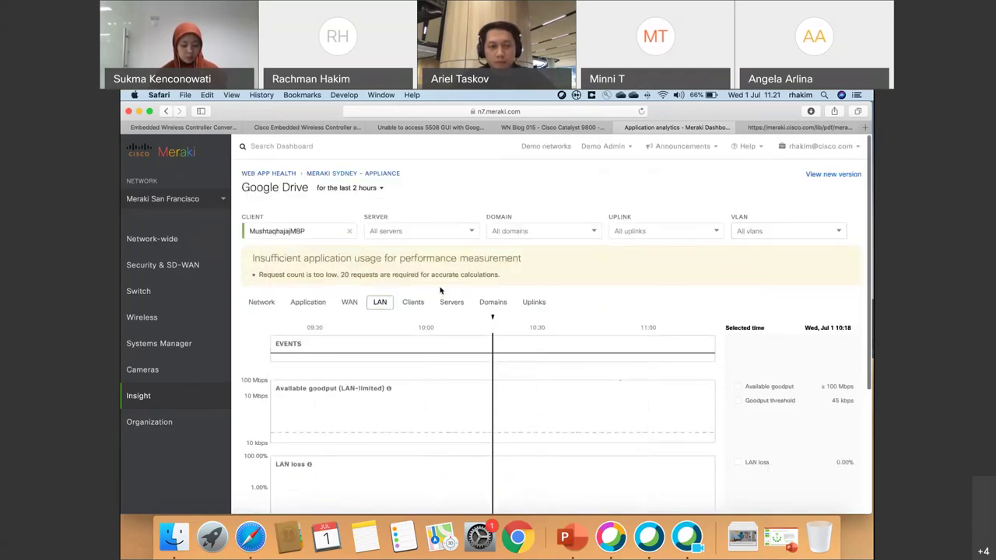
Step: Open VoIP Health under Insight and set the list to 100 results per page
mouse_move(211, 399)
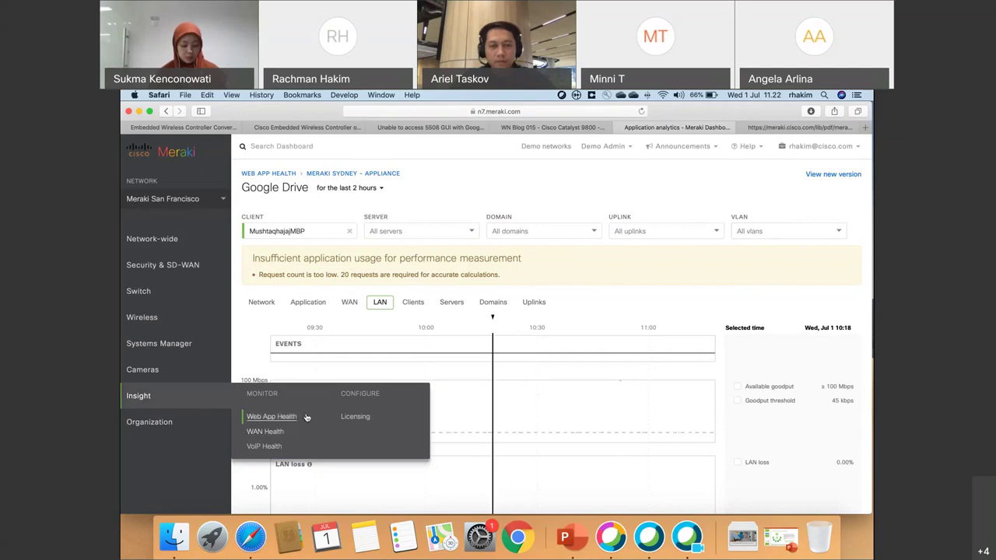
click(261, 446)
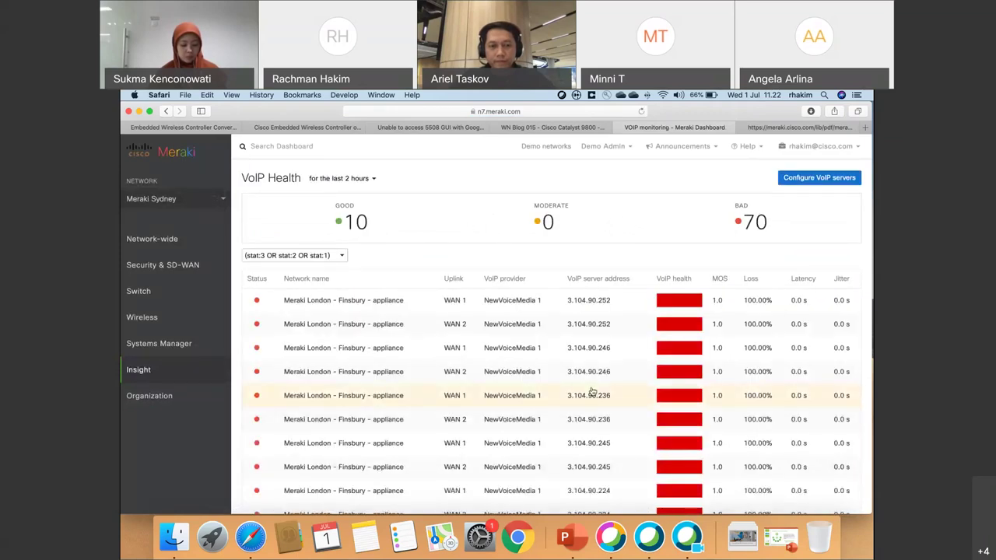
scroll(591, 391, down, 2)
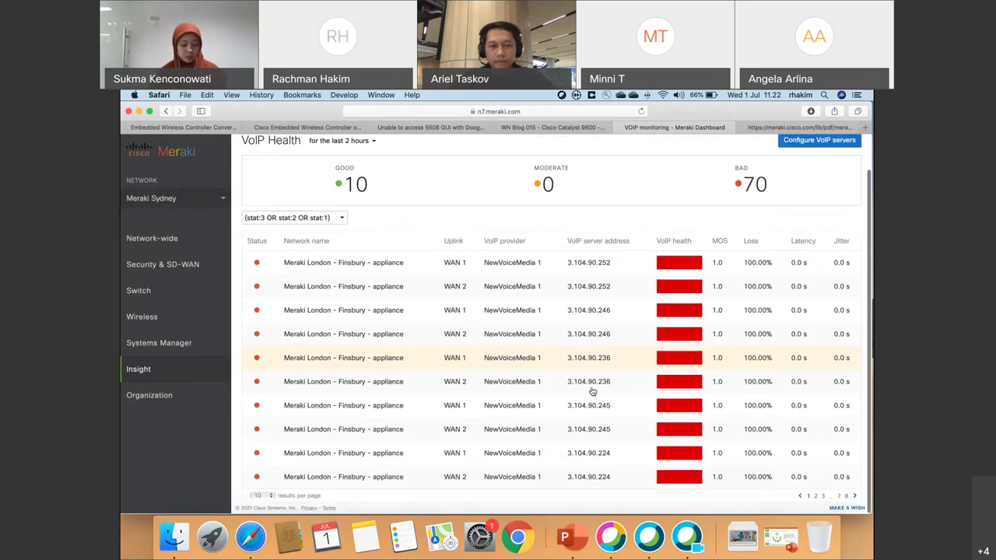
click(261, 495)
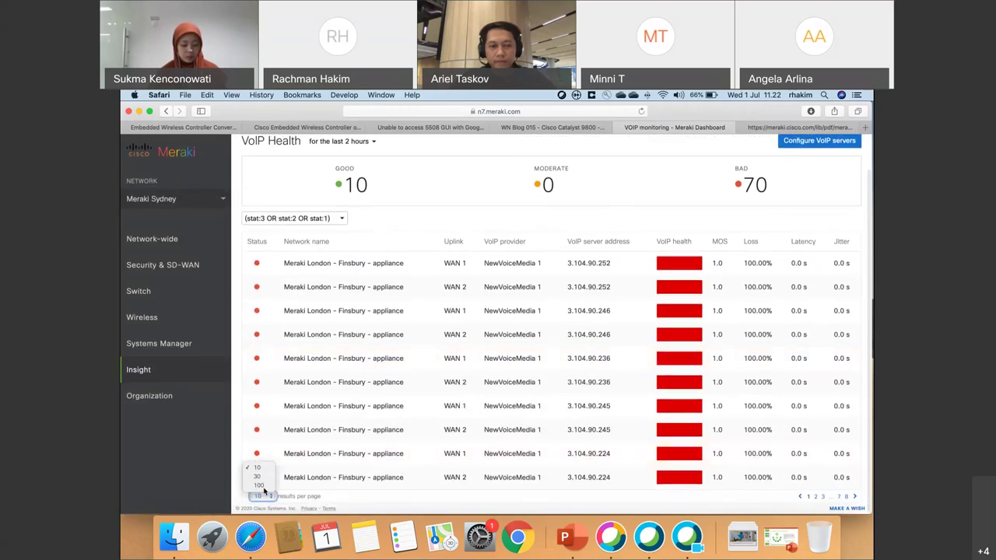
click(259, 484)
Step: Compare the VoIP health, MOS, loss, latency and jitter of the NewVoiceMedia 1 and Webex entries
scroll(604, 438, down, 3)
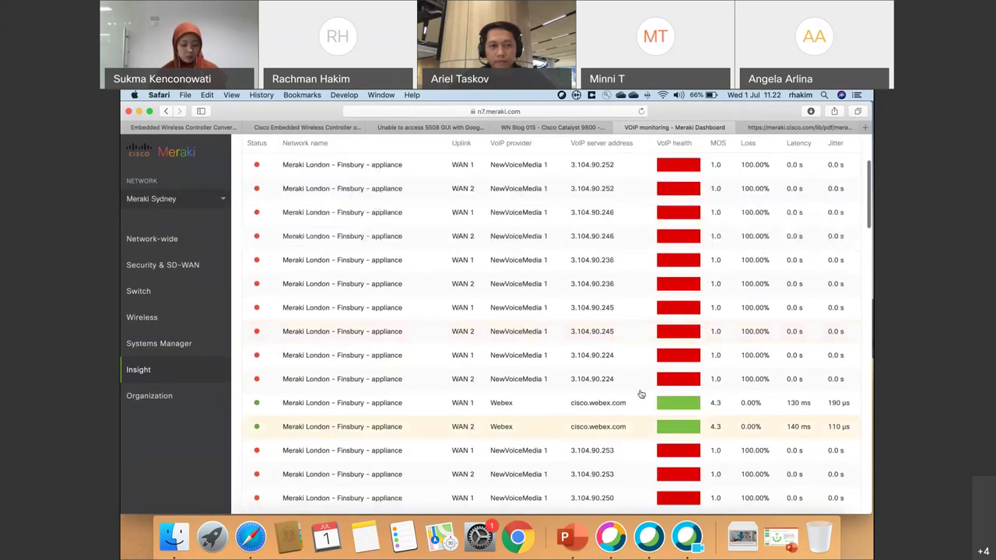
mouse_move(677, 331)
scroll(678, 331, up, 3)
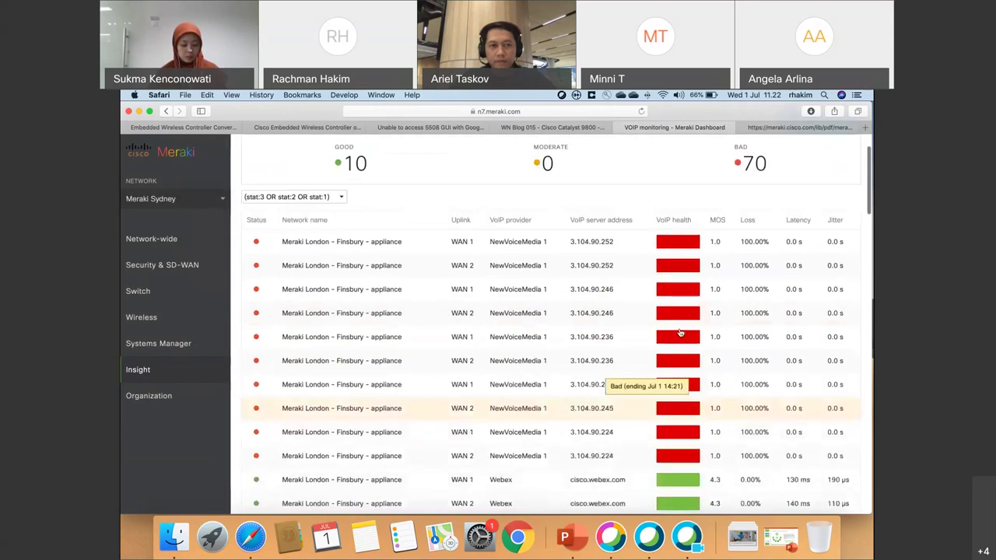
scroll(678, 418, down, 3)
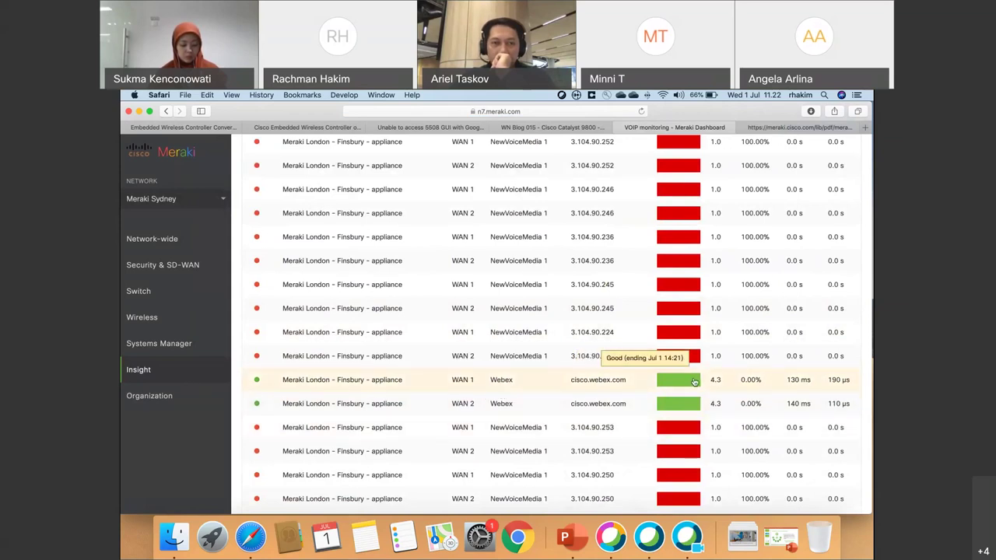
scroll(808, 377, up, 3)
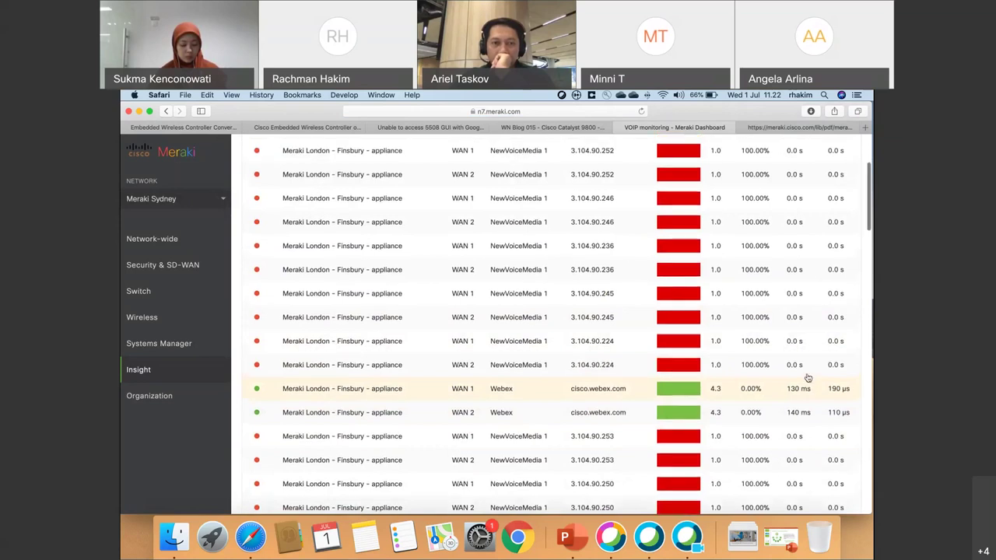
scroll(807, 377, down, 2)
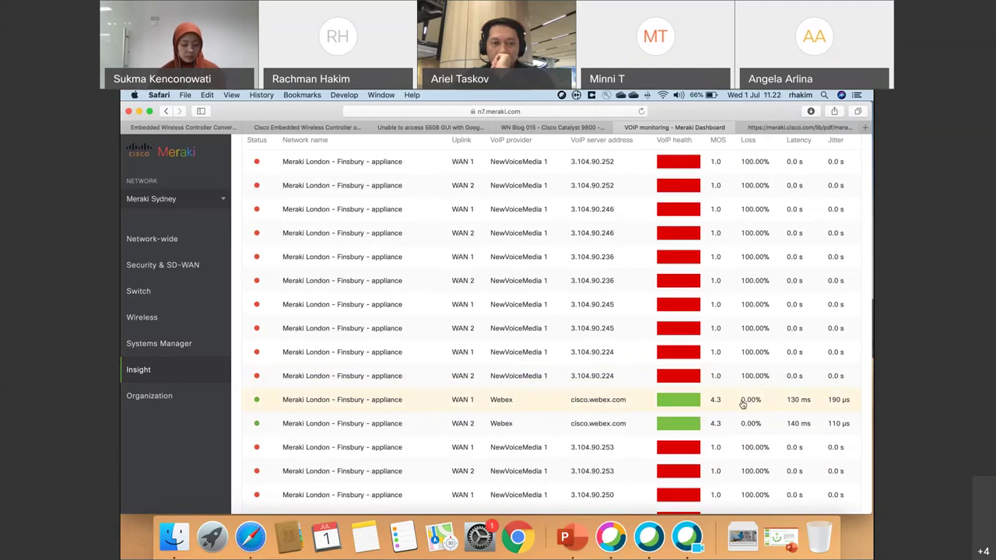
scroll(743, 403, up, 1)
scroll(743, 403, up, 6)
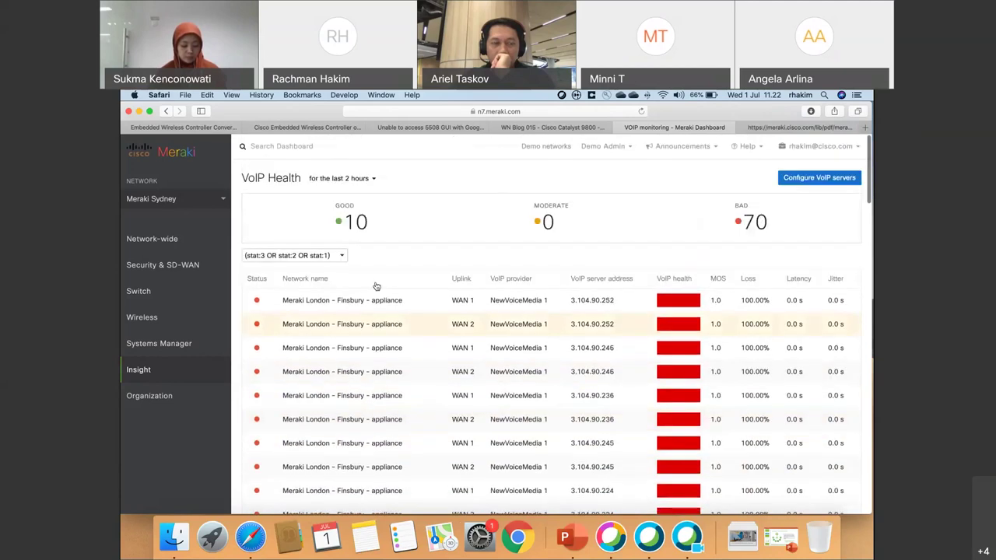
Step: Open WAN Health under Insight and highlight the Meraki Sydney WAN 2 and San Francisco WAN 1 ISPs and Sydney WAN 2's average throughput
mouse_move(197, 379)
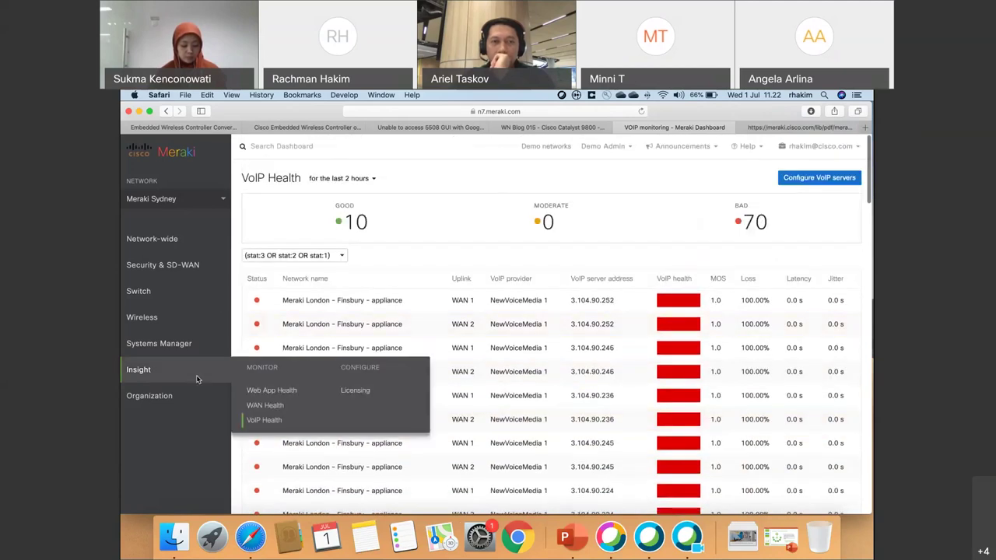
click(263, 406)
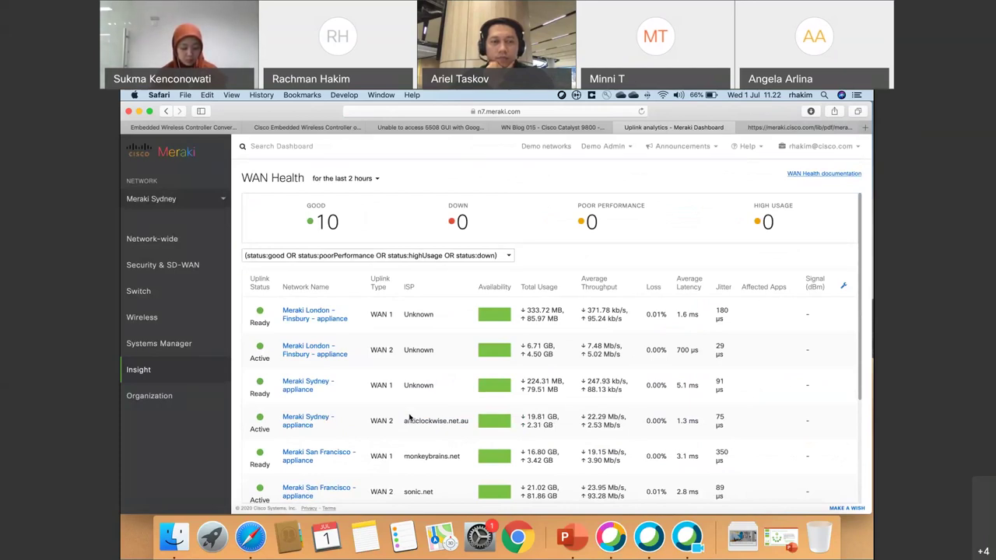
drag(415, 420, 470, 421)
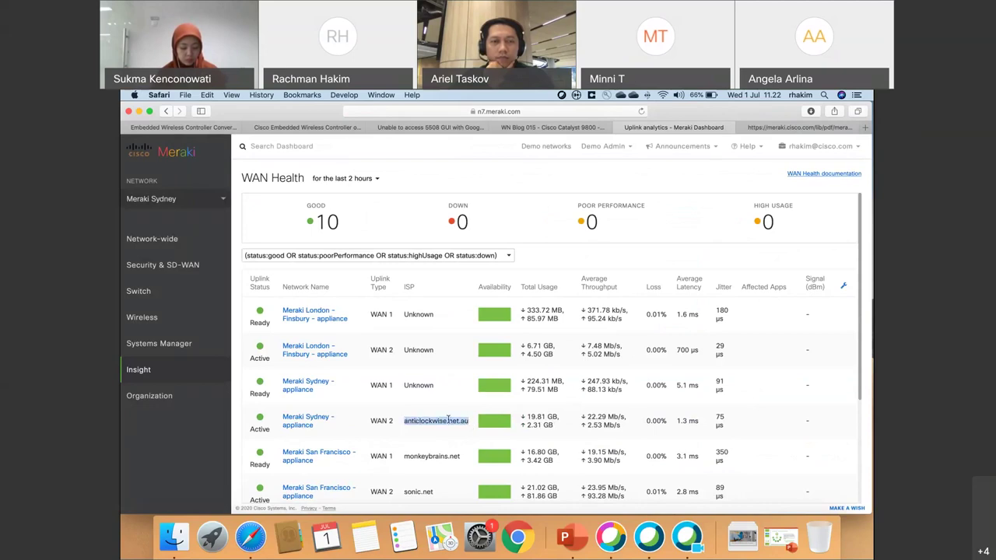
double_click(407, 455)
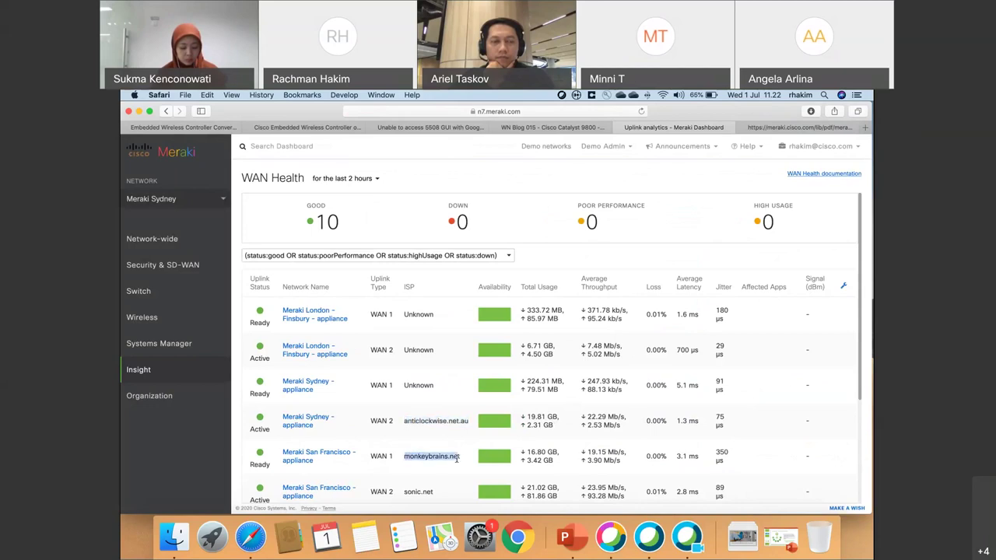
drag(528, 417, 618, 425)
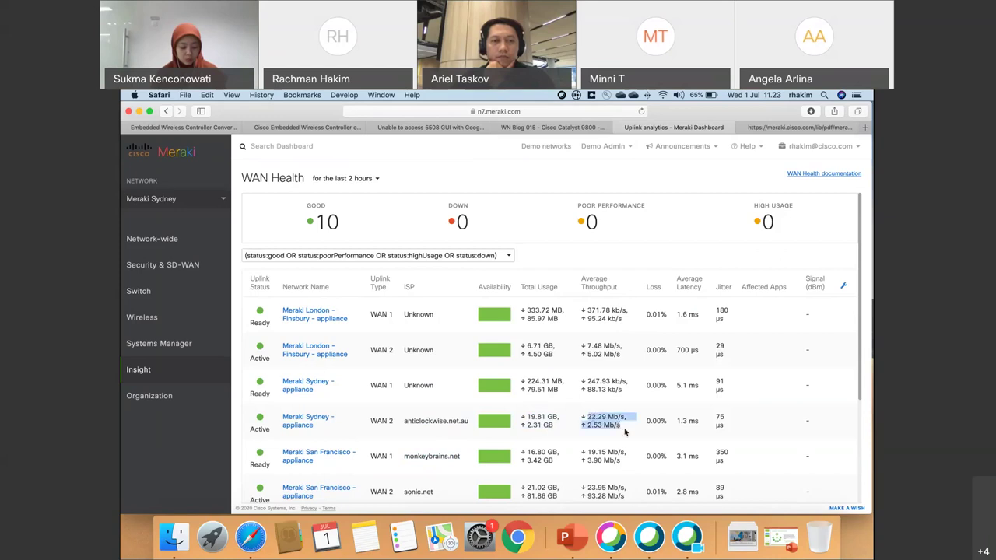